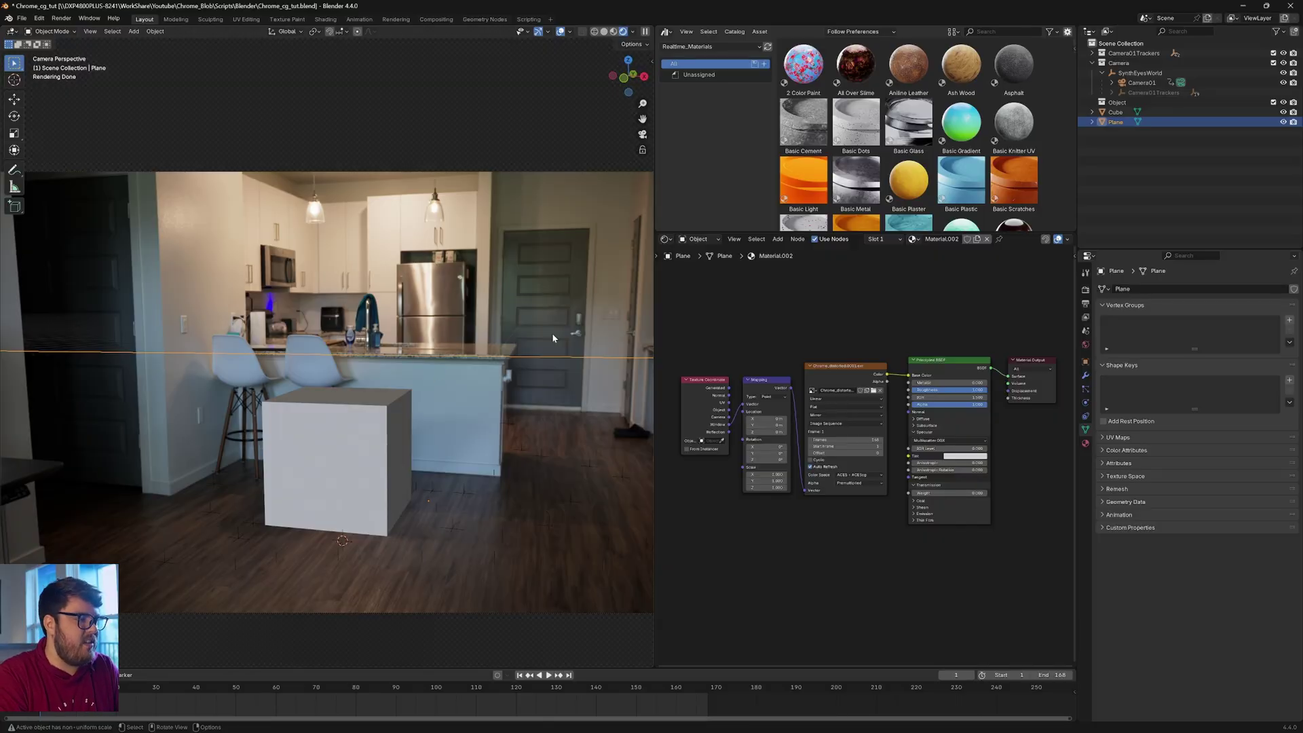
# - Play through the tracked kitchen footage and set the timeline to frame 54
pyautogui.press('space')
pyautogui.press('space')
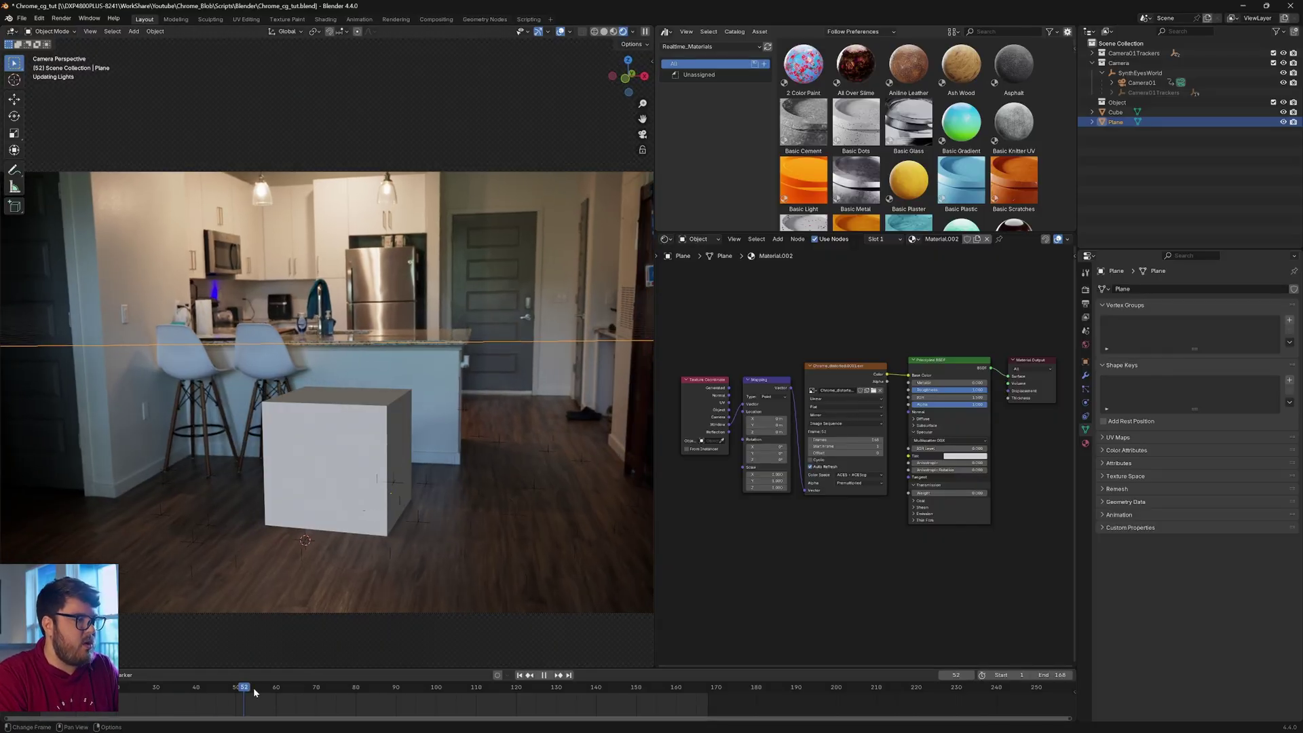
pyautogui.click(253, 686)
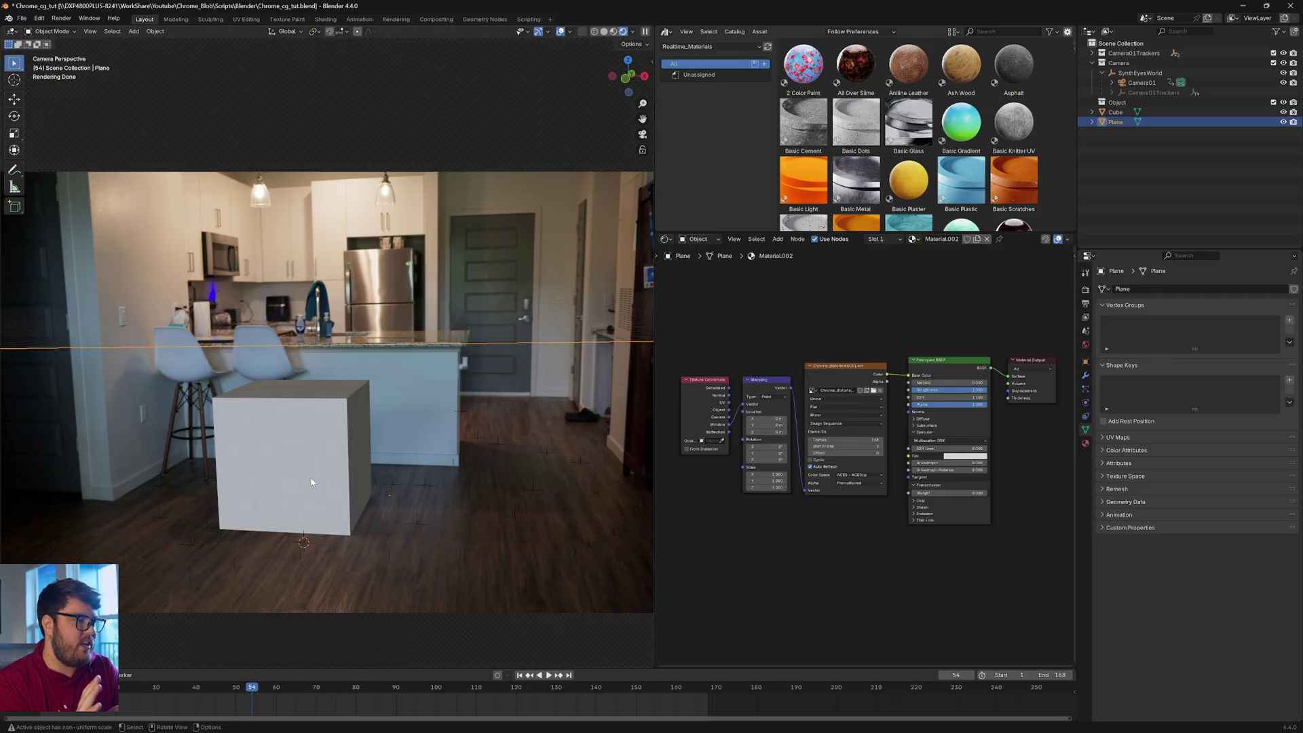
# - Switch the viewport shading from rendered to solid and look through the scene camera
pyautogui.click(337, 438)
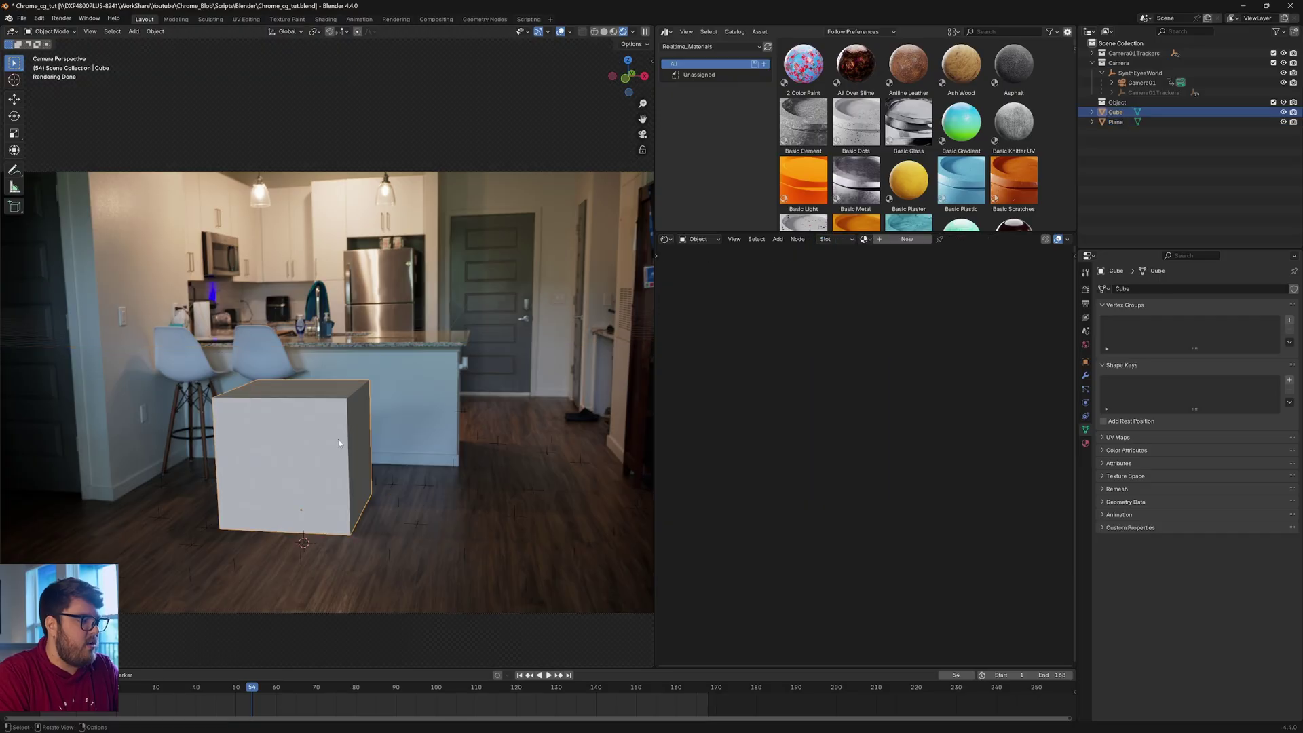
pyautogui.click(477, 488)
pyautogui.press('z')
pyautogui.click(492, 463)
pyautogui.moveTo(491, 463)
pyautogui.mouseDown(button='middle')
pyautogui.moveTo(483, 478)
pyautogui.moveTo(408, 495)
pyautogui.mouseUp(button='middle')
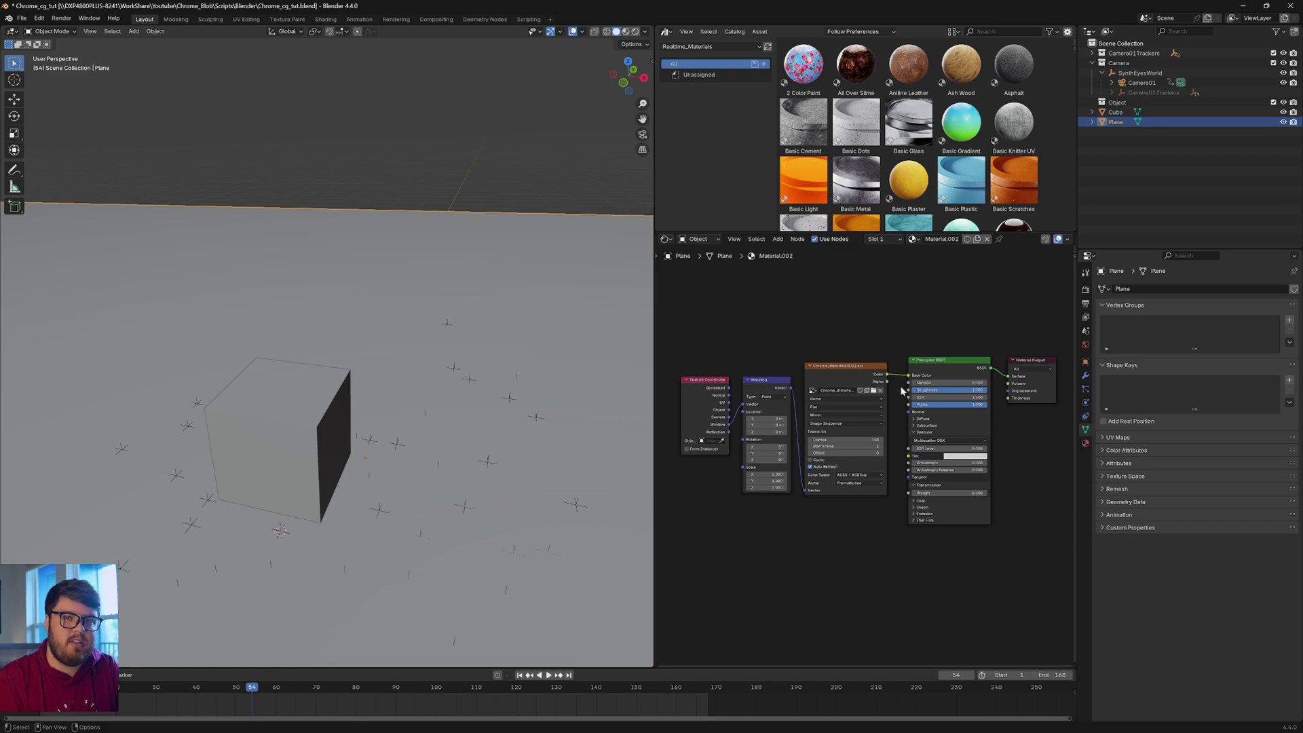
pyautogui.press('KP_0')
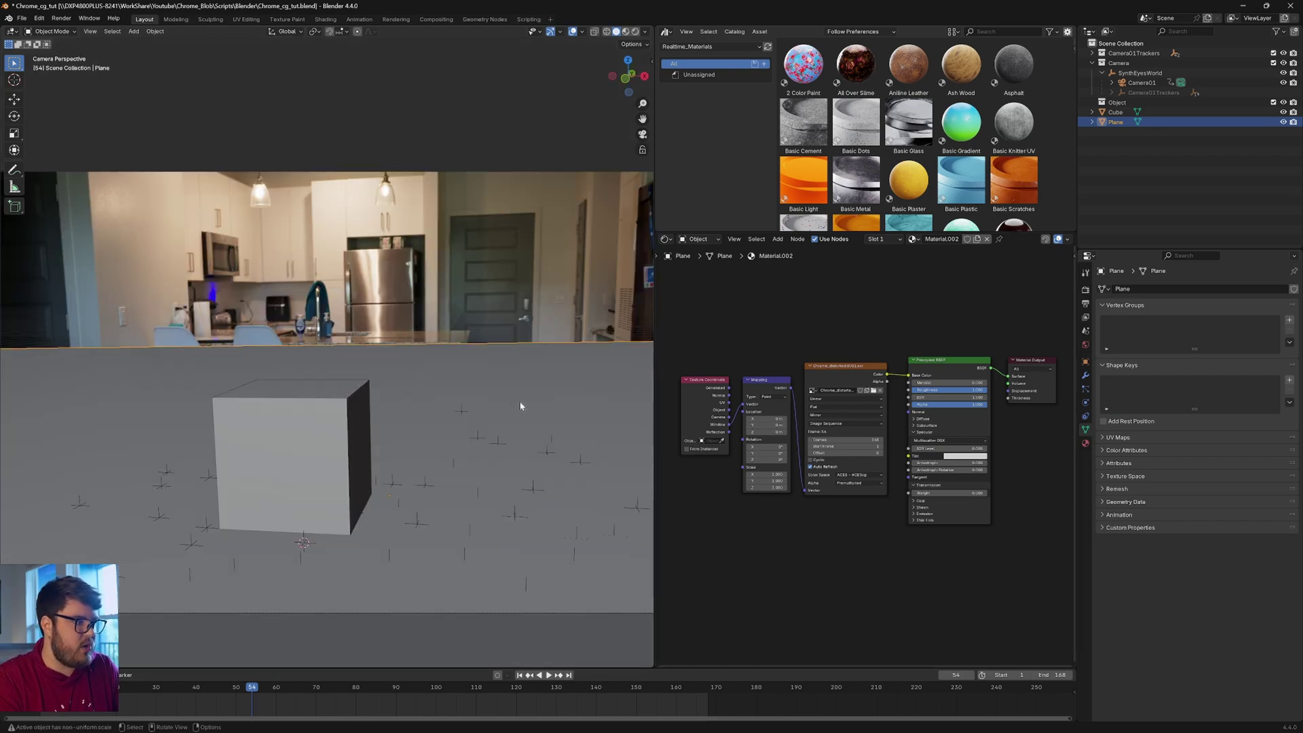
# - Delete the placeholder cube standing on the floor plane
pyautogui.keyDown('shift'); pyautogui.moveTo(365, 410); pyautogui.dragTo(406, 372, button='middle'); pyautogui.keyUp('shift')
pyautogui.click(376, 368)
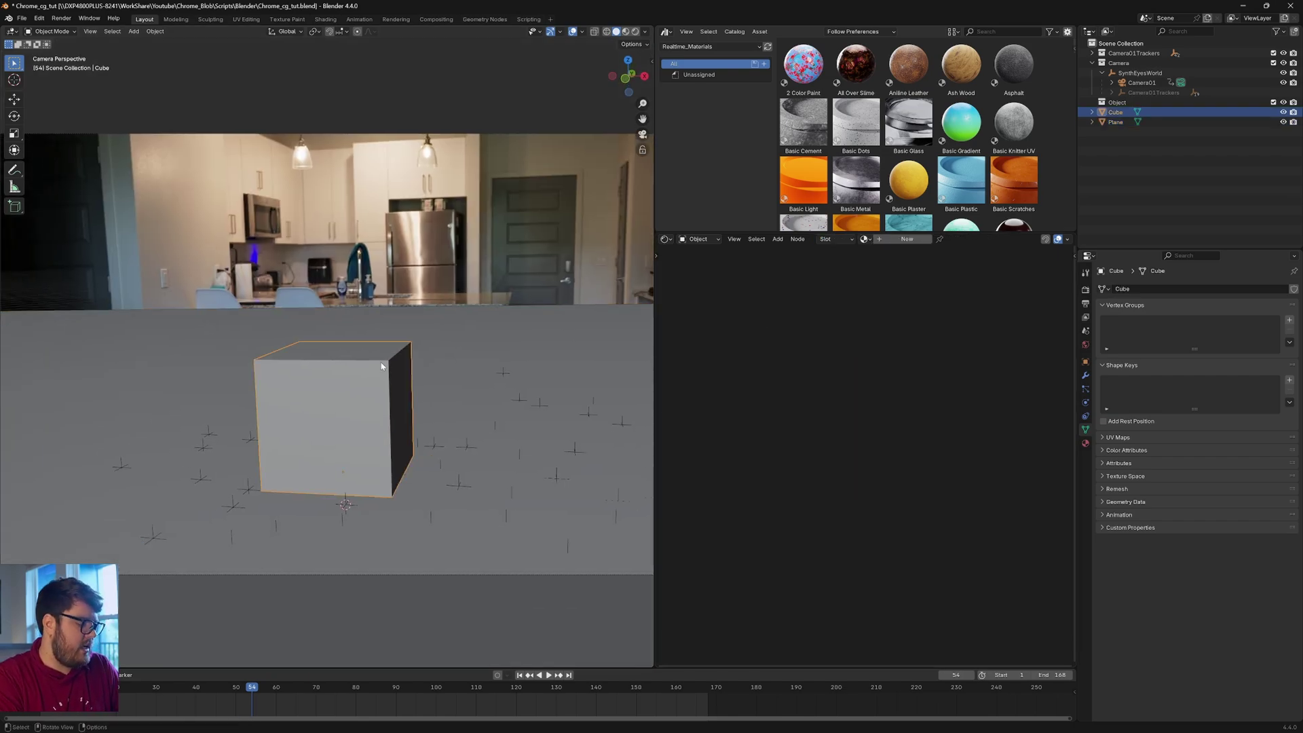
pyautogui.press('x')
pyautogui.click(384, 361)
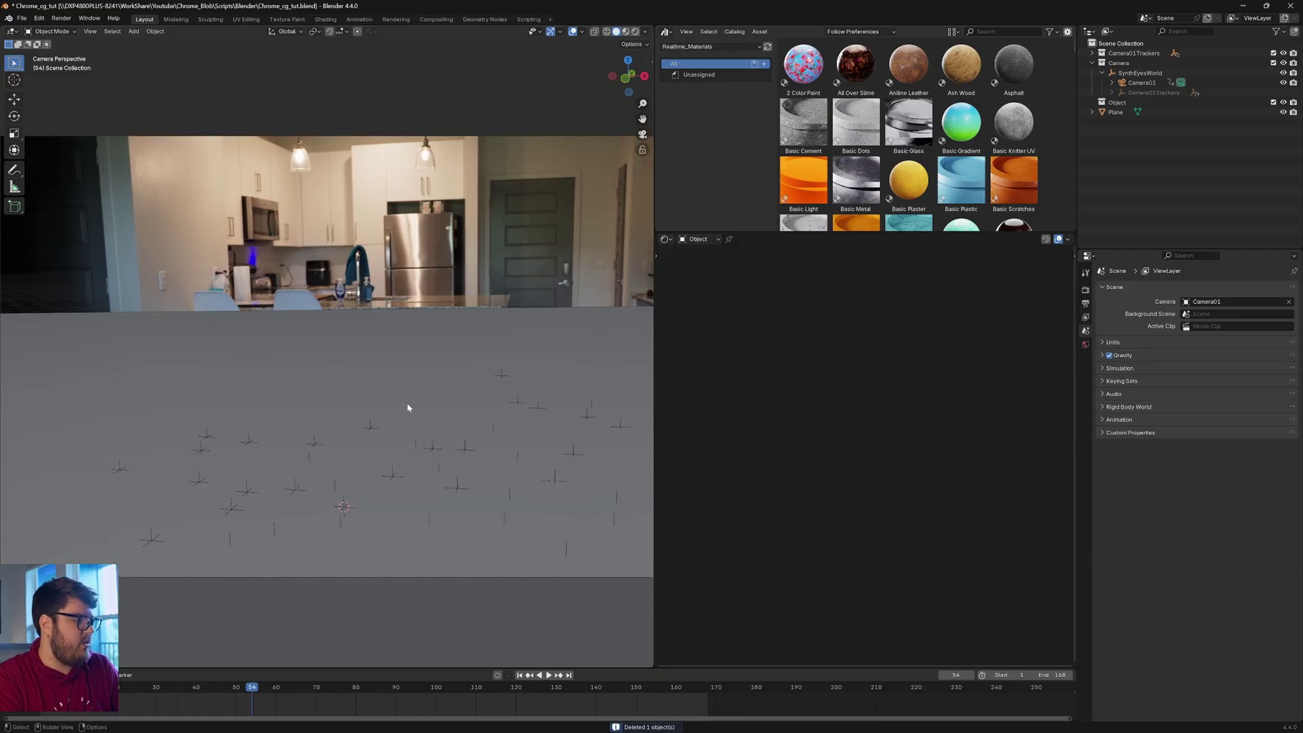
# - Add a UV Sphere mesh to the scene
pyautogui.hotkey('shift', 'a')
pyautogui.moveTo(397, 405)
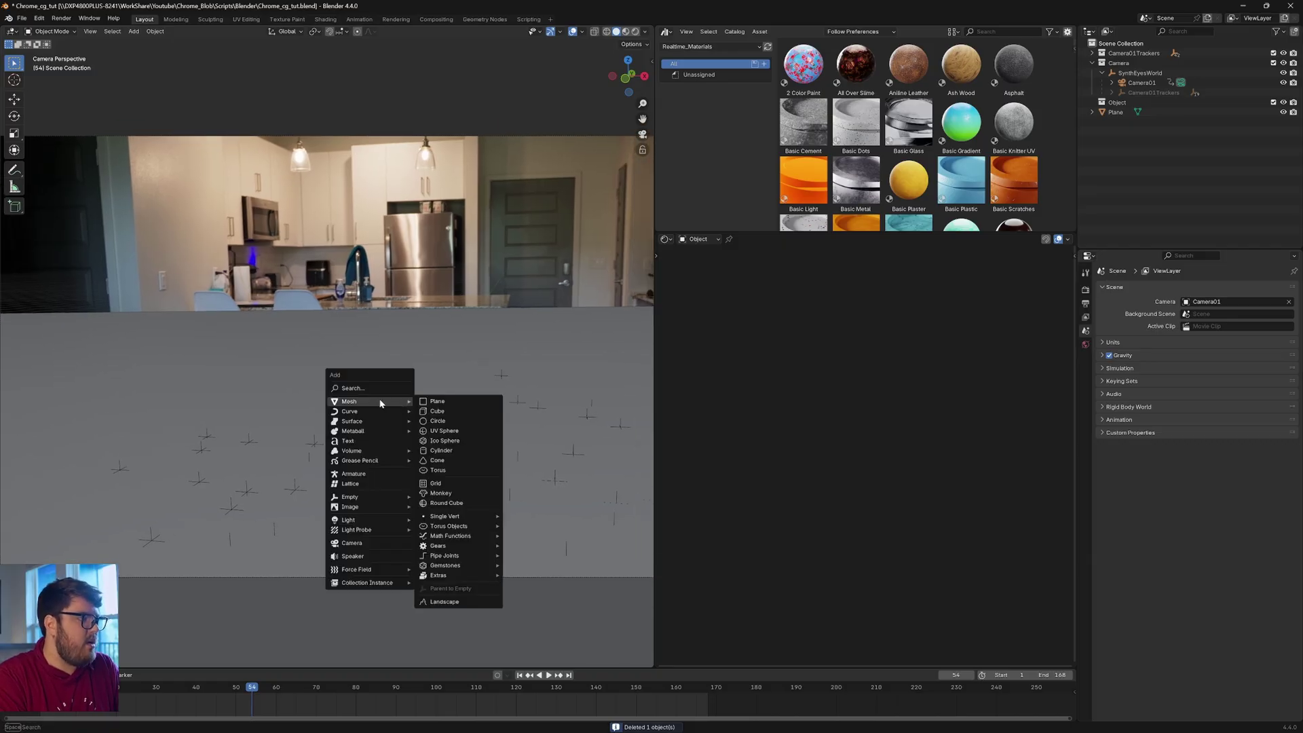
pyautogui.click(448, 432)
# - Inspect the faces meeting at the UV sphere's top pole in Edit Mode, and delete the sphere
pyautogui.moveTo(407, 346); pyautogui.dragTo(273, 410, button='middle')
pyautogui.scroll(3, 388, 372)
pyautogui.press('Tab')
pyautogui.click(329, 383)
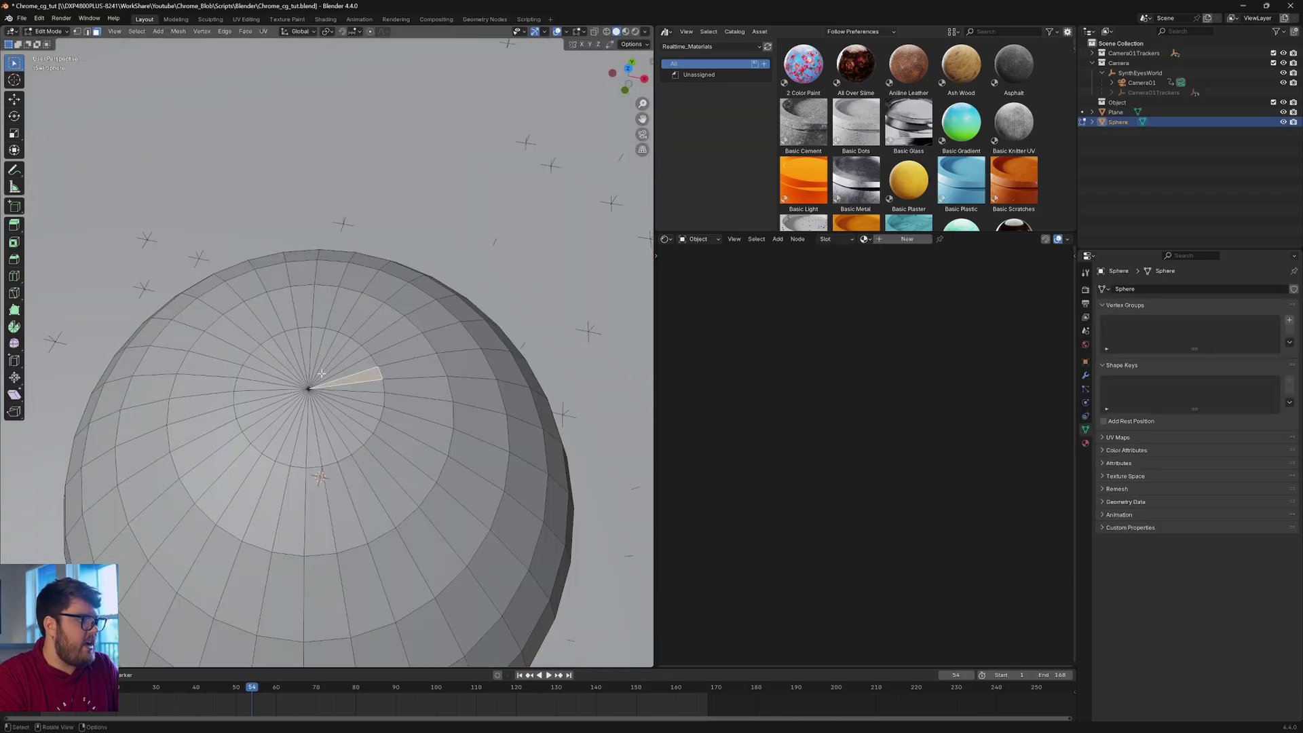
pyautogui.moveTo(322, 373); pyautogui.dragTo(335, 416)
pyautogui.press('Tab')
pyautogui.moveTo(358, 422); pyautogui.dragTo(384, 391, button='middle')
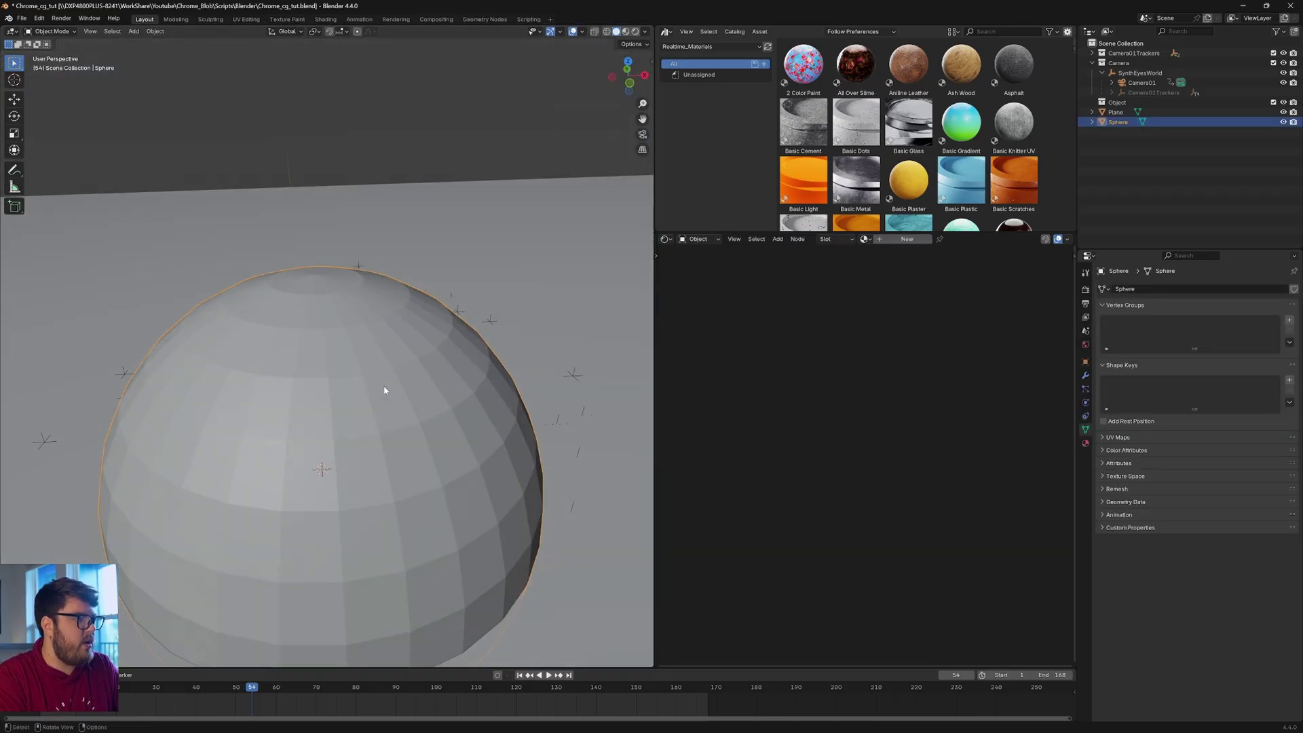
pyautogui.press('Delete')
pyautogui.press('KP_0')
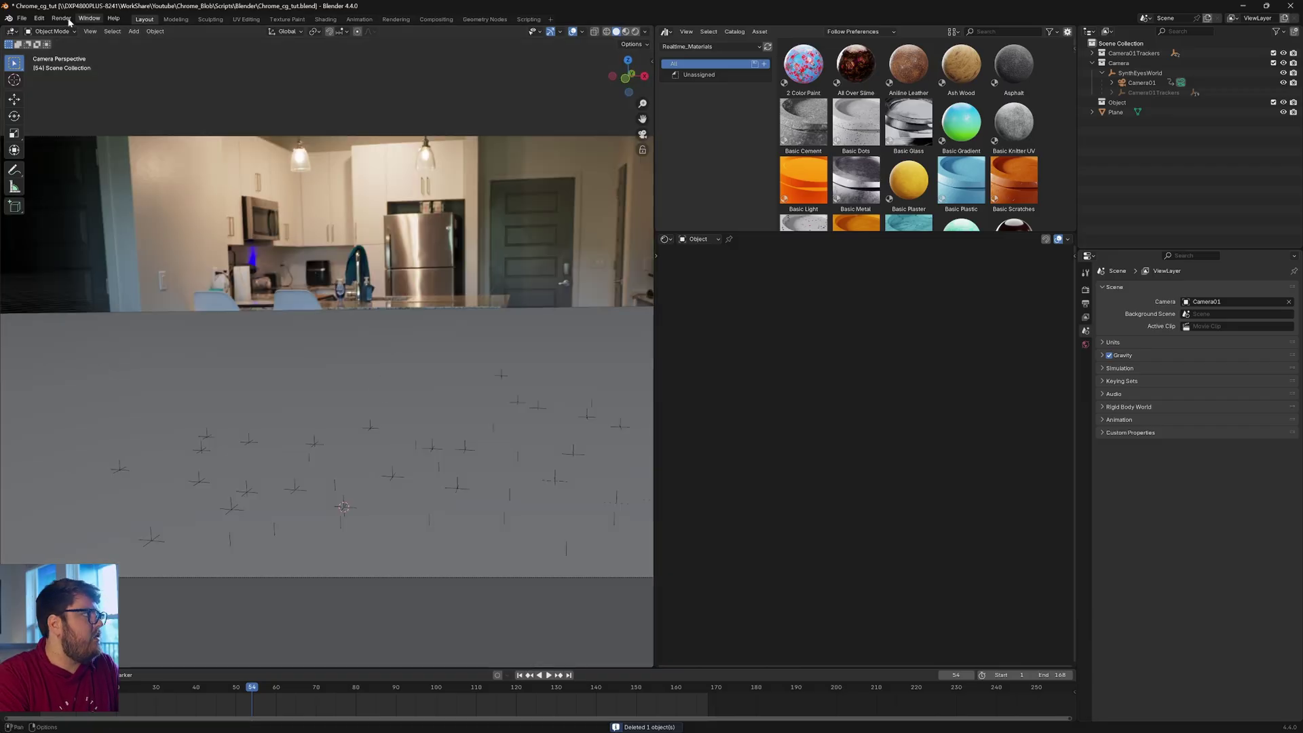
# - Search the add-on preferences for "extra" and expand the details of the Extra Mesh Objects add-on
pyautogui.click(38, 18)
pyautogui.click(65, 144)
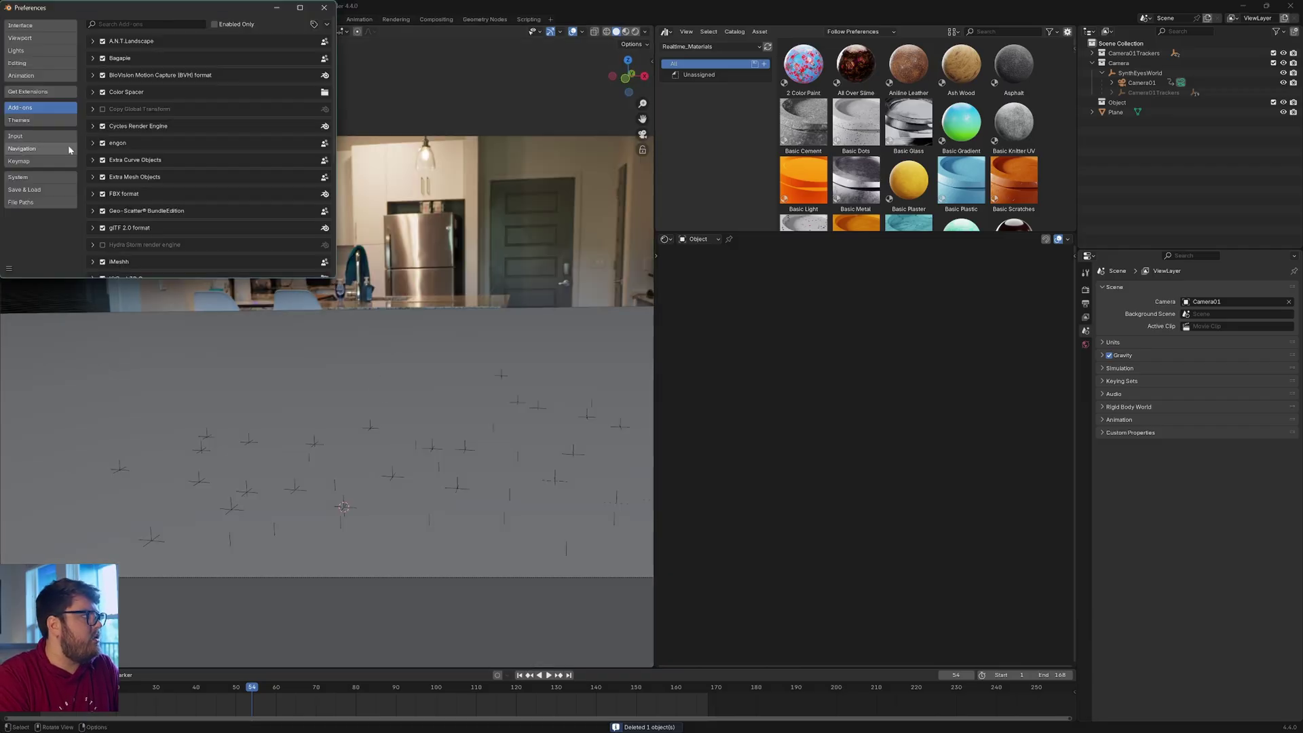
pyautogui.click(133, 23)
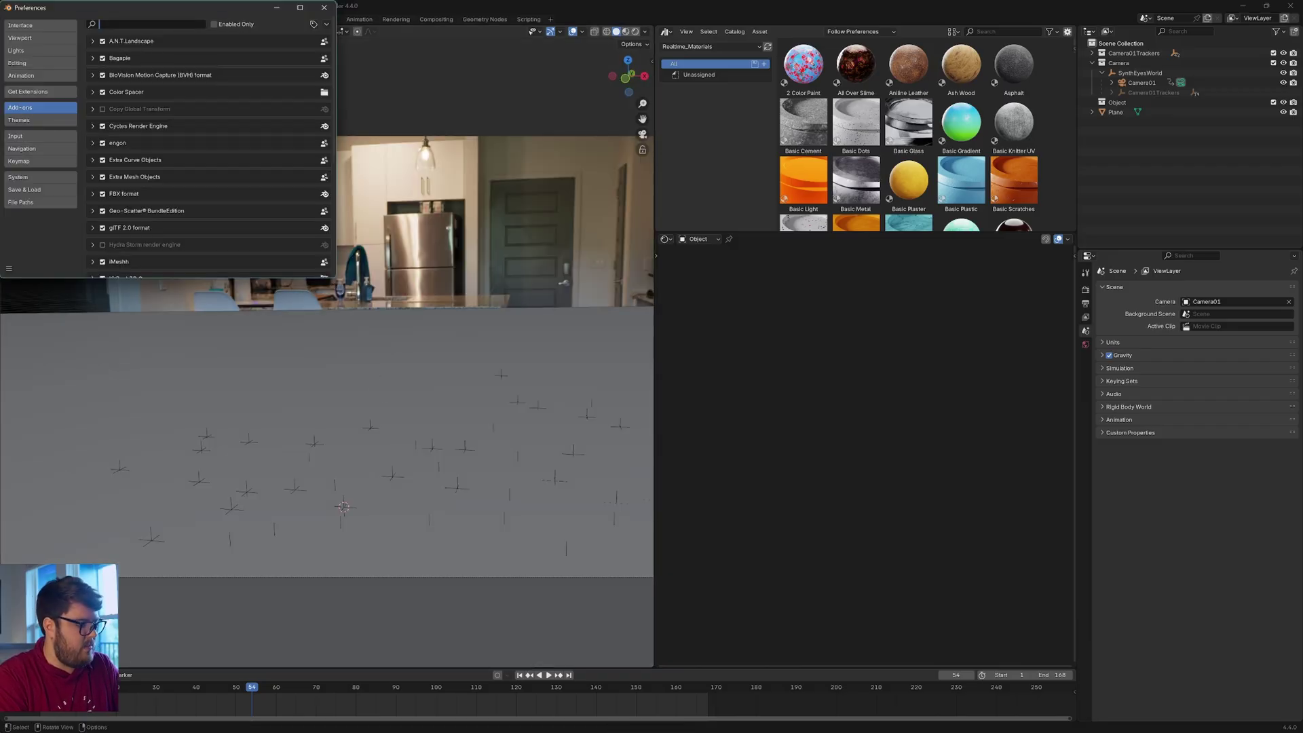
pyautogui.write('extra')
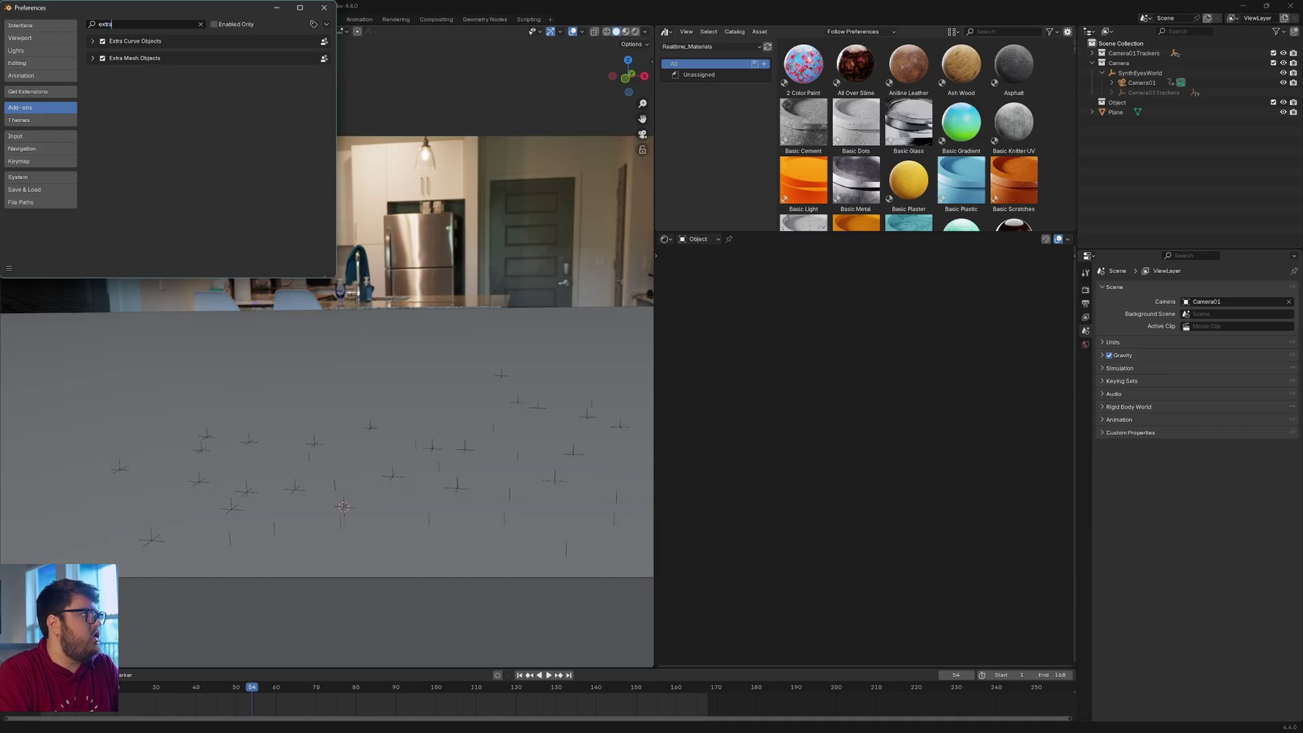
pyautogui.click(136, 59)
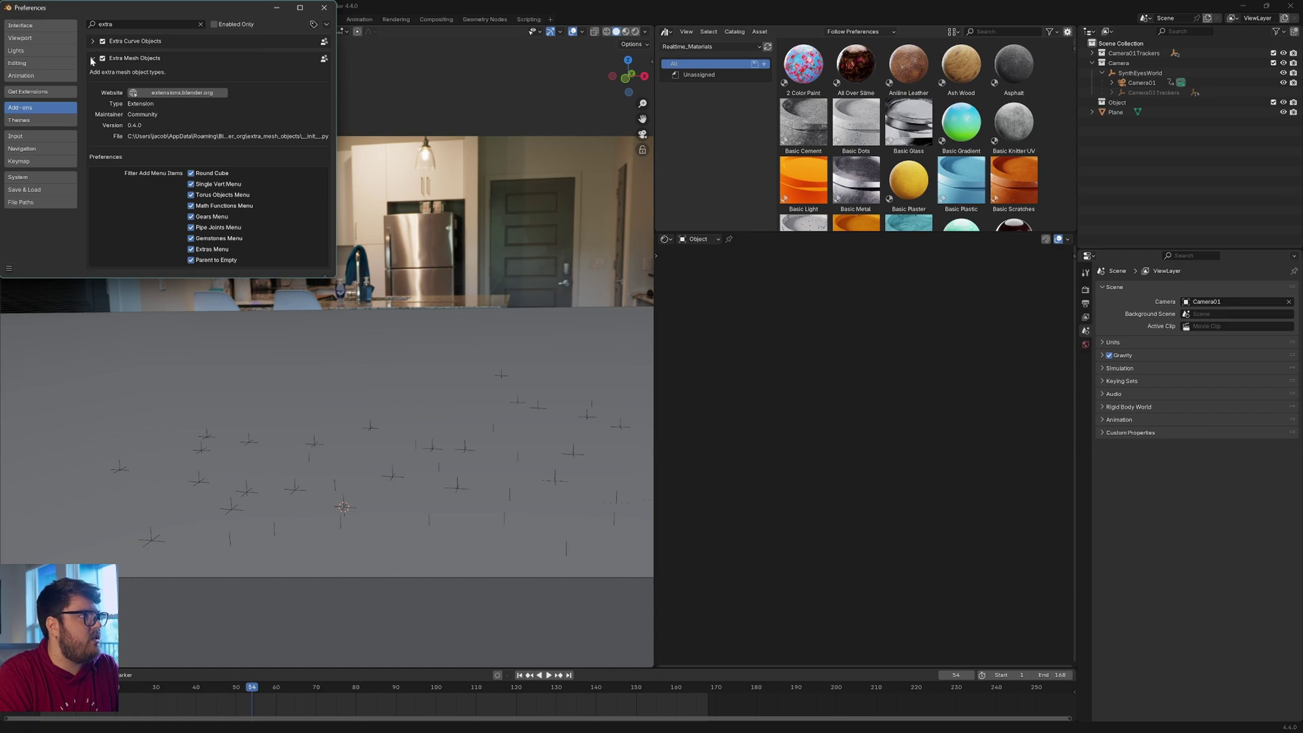
# - Save the preferences and close the Preferences window
pyautogui.click(8, 269)
pyautogui.click(41, 241)
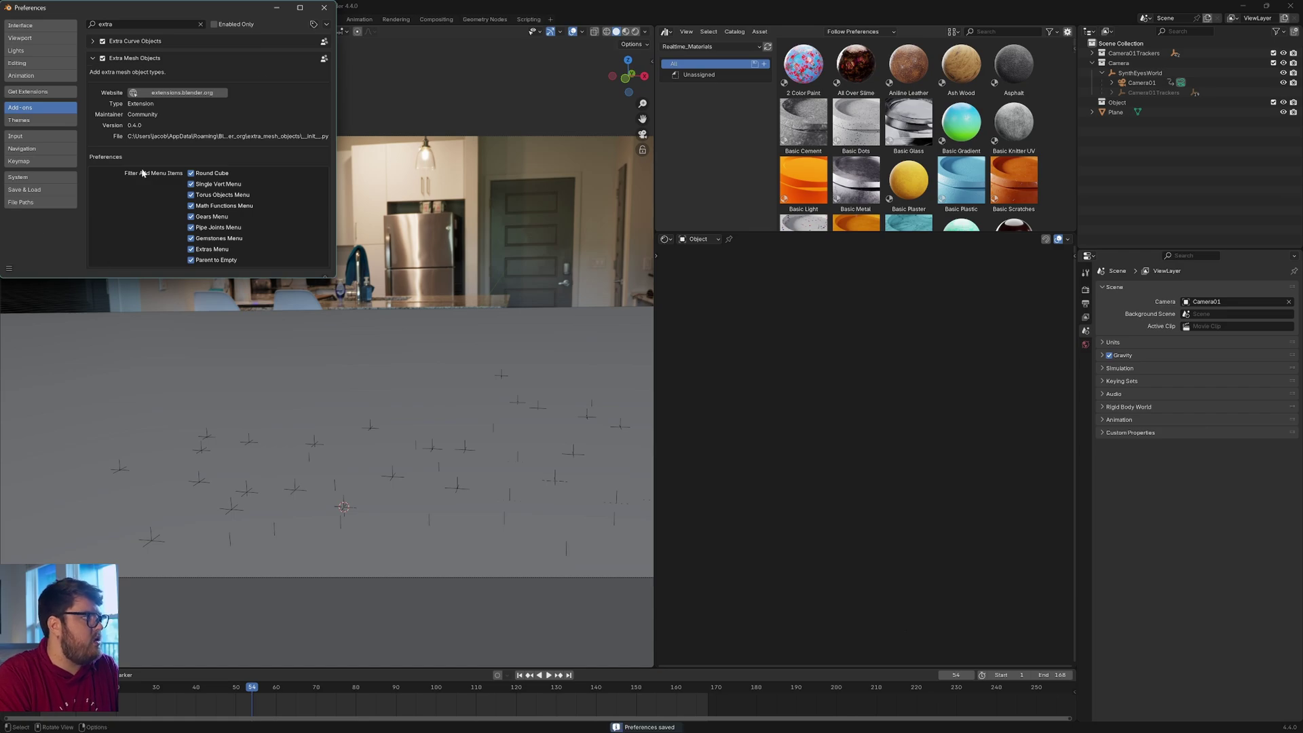
pyautogui.click(324, 7)
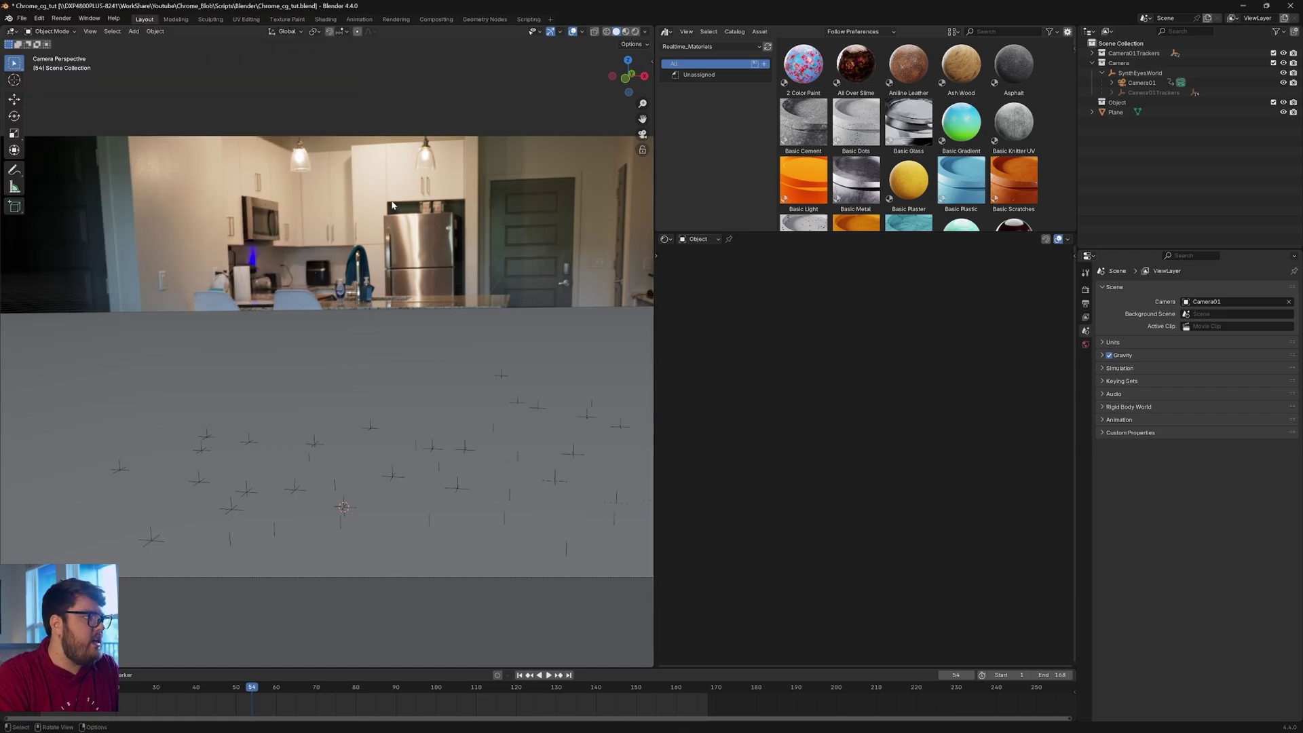
# - Add a Round Cube mesh to the scene
pyautogui.hotkey('shift', 'a')
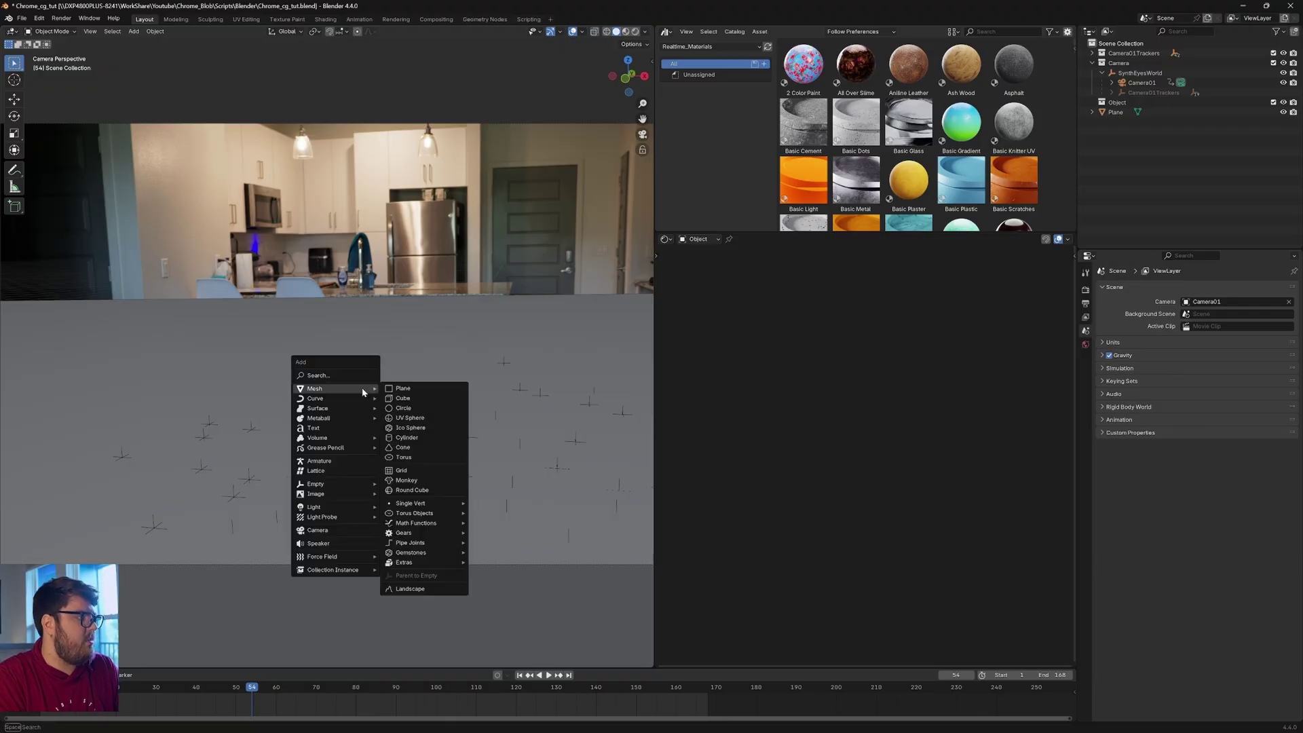
pyautogui.click(410, 490)
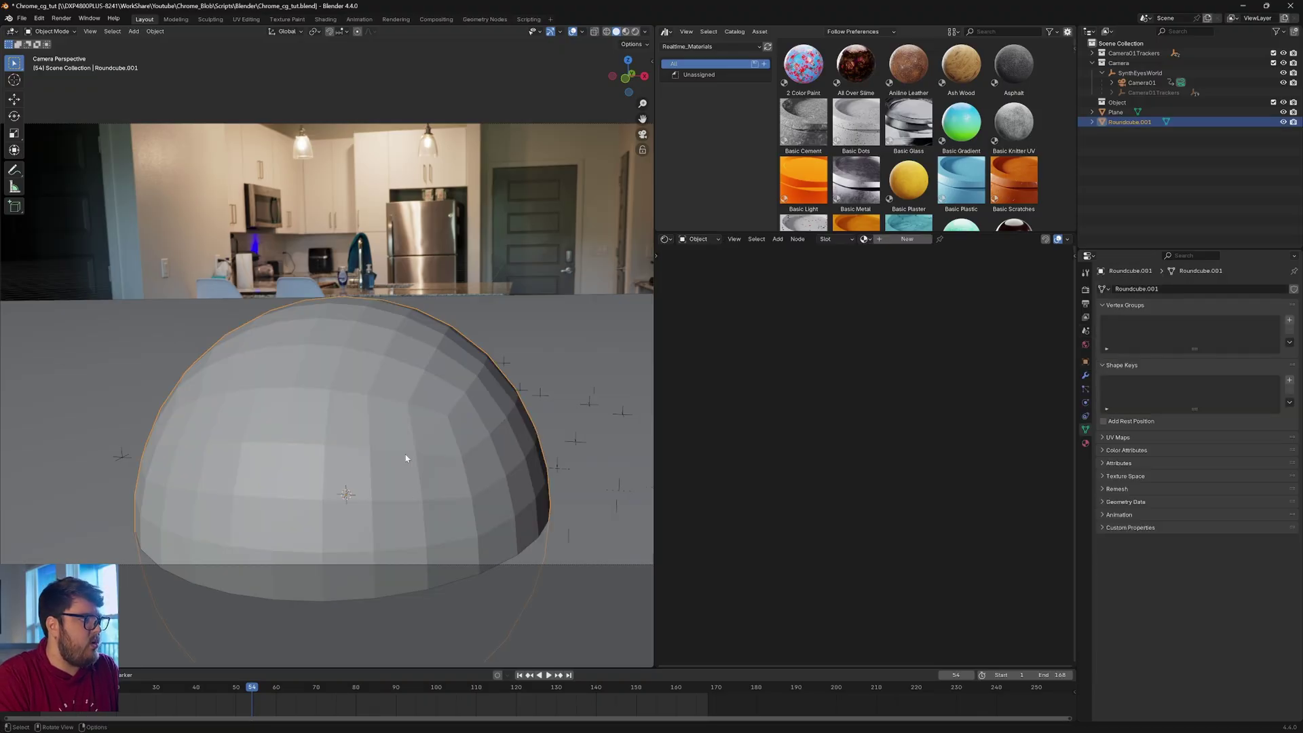
# - Examine the quad faces meeting at a corner of the round cube in Edit Mode, and return to Object Mode in camera view
pyautogui.moveTo(405, 457); pyautogui.dragTo(363, 442, button='middle')
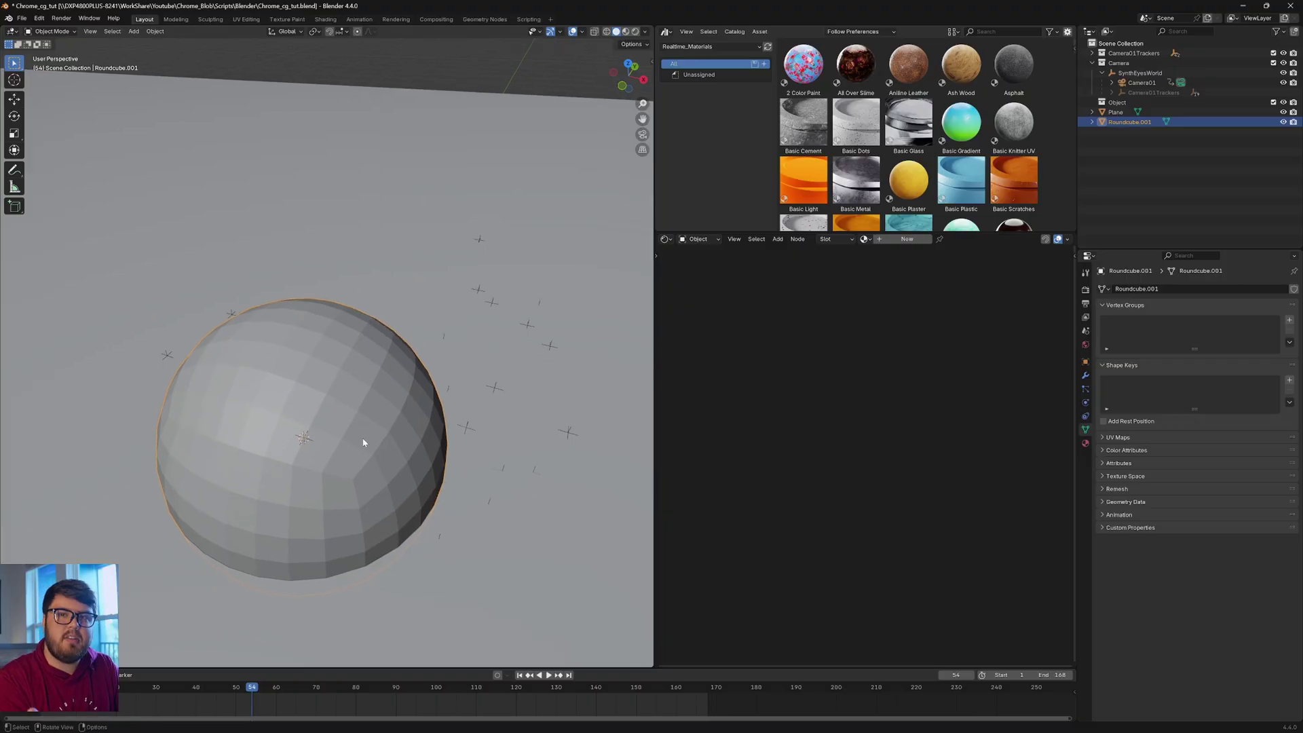
pyautogui.press('Tab')
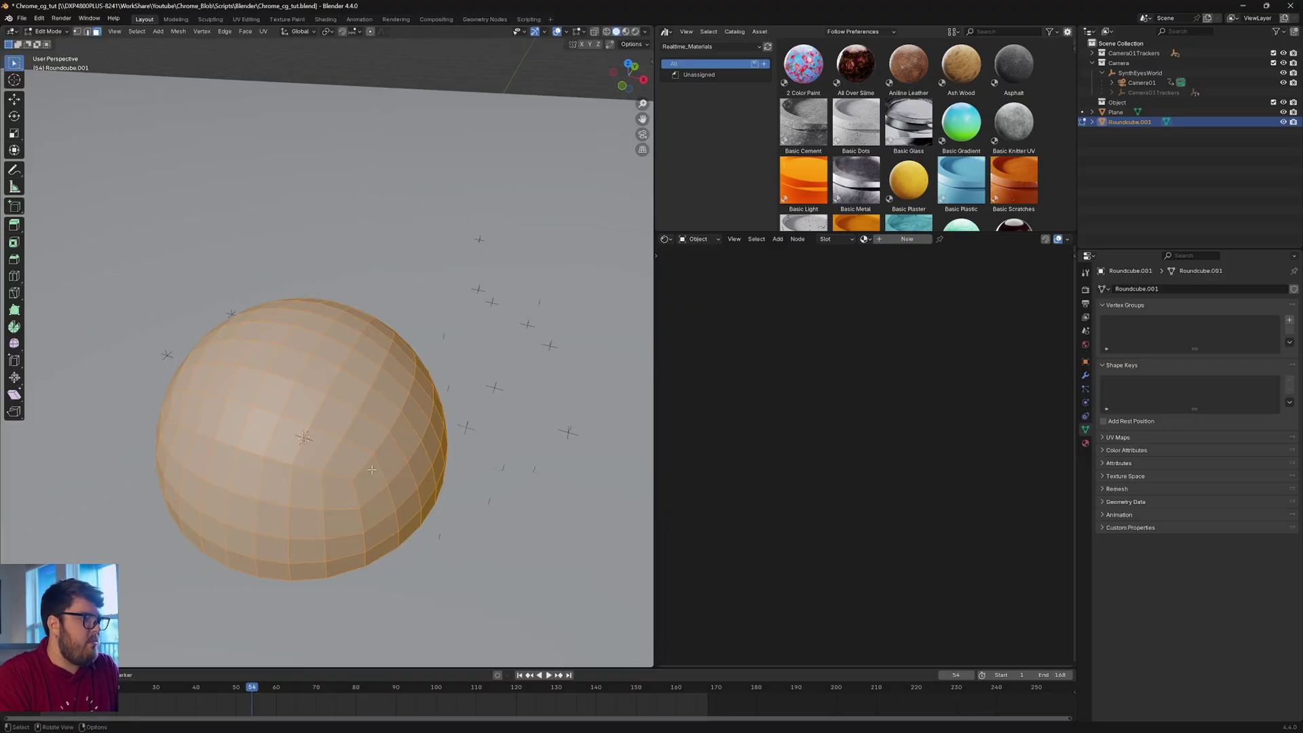
pyautogui.scroll(3, 355, 492)
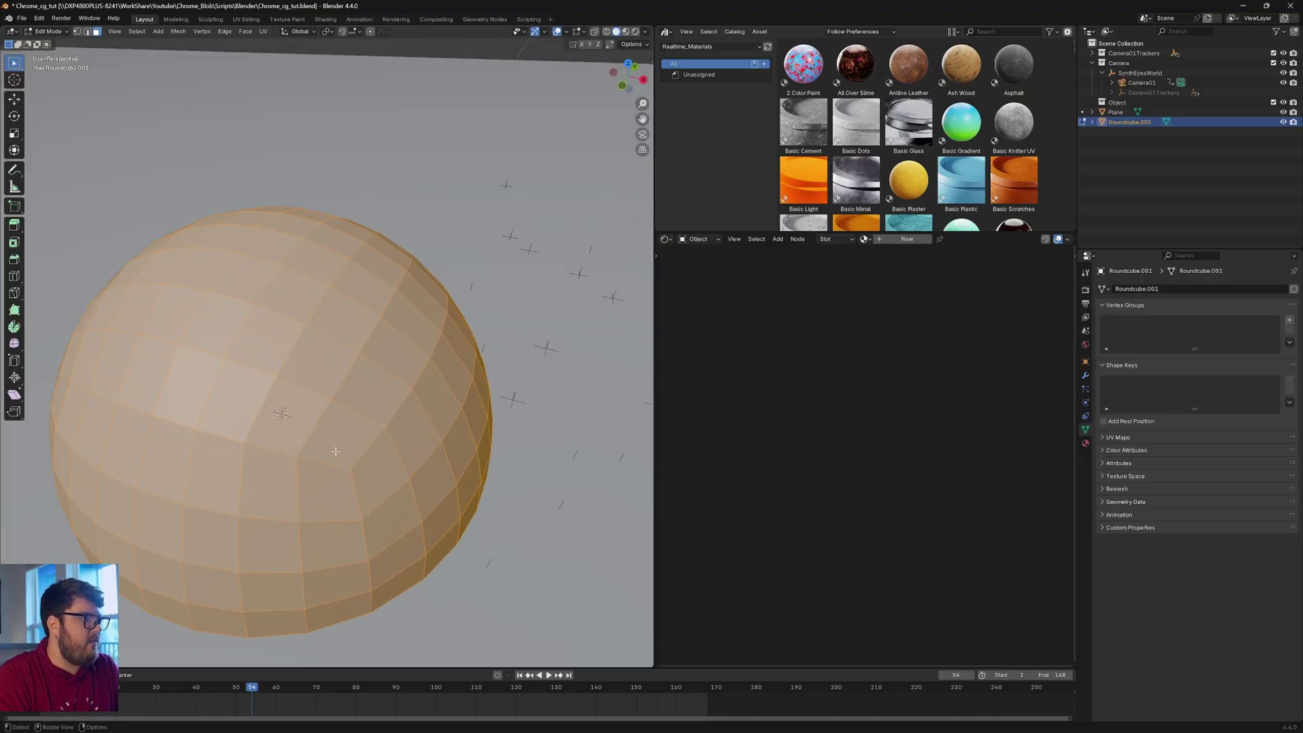
pyautogui.click(370, 488)
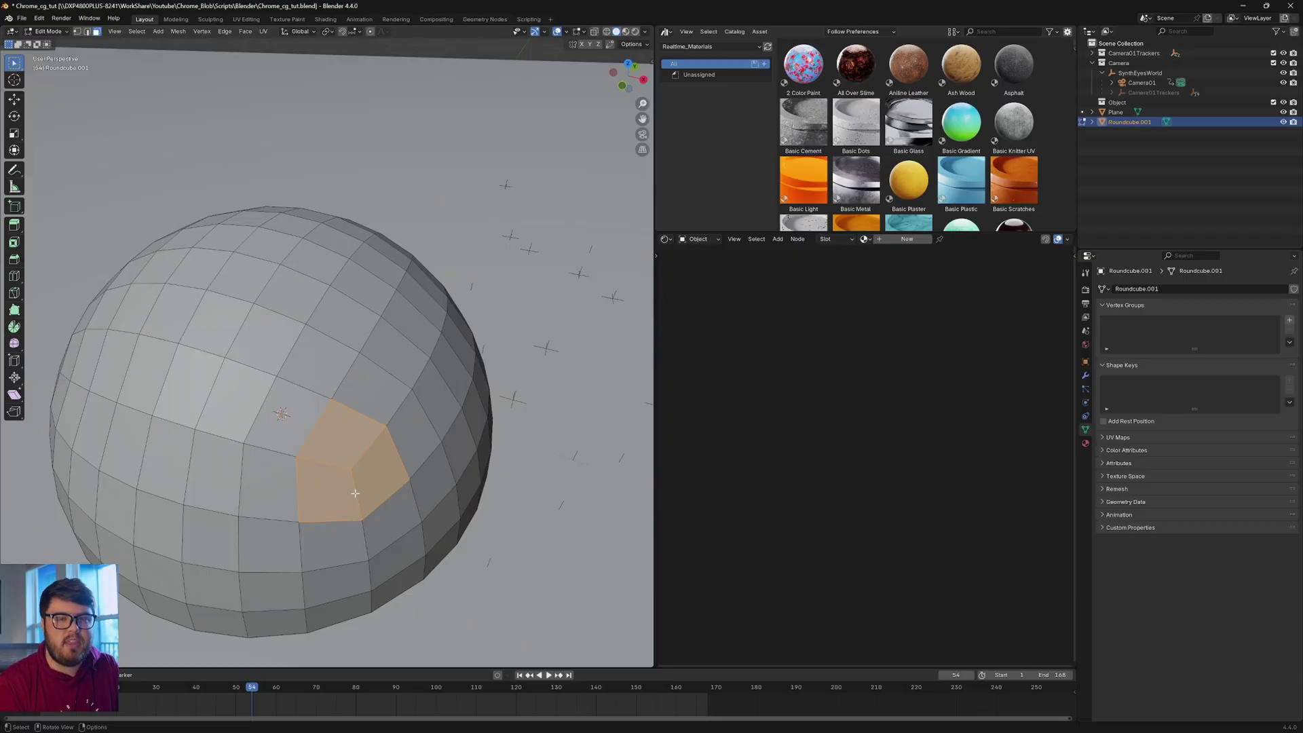
pyautogui.hotkey('alt', 'a')
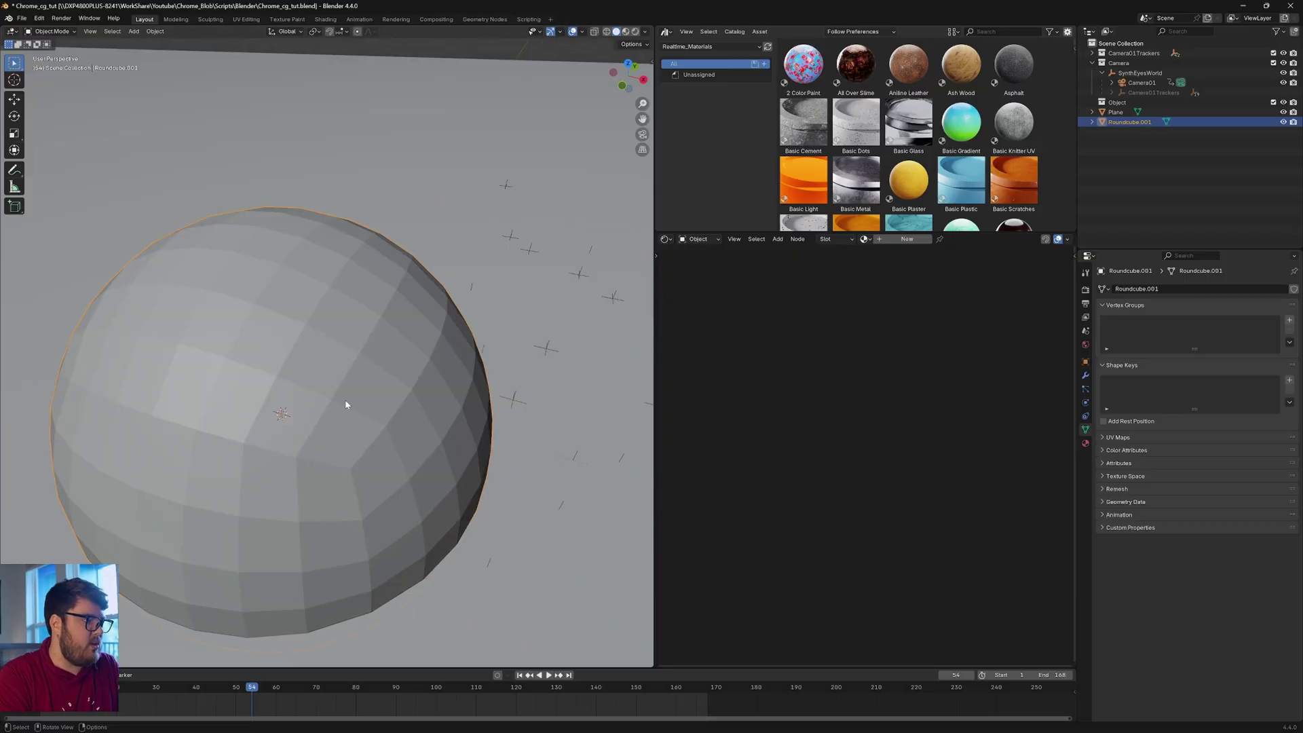
pyautogui.scroll(-5, 438, 324)
pyautogui.press('Tab')
pyautogui.press('KP_0')
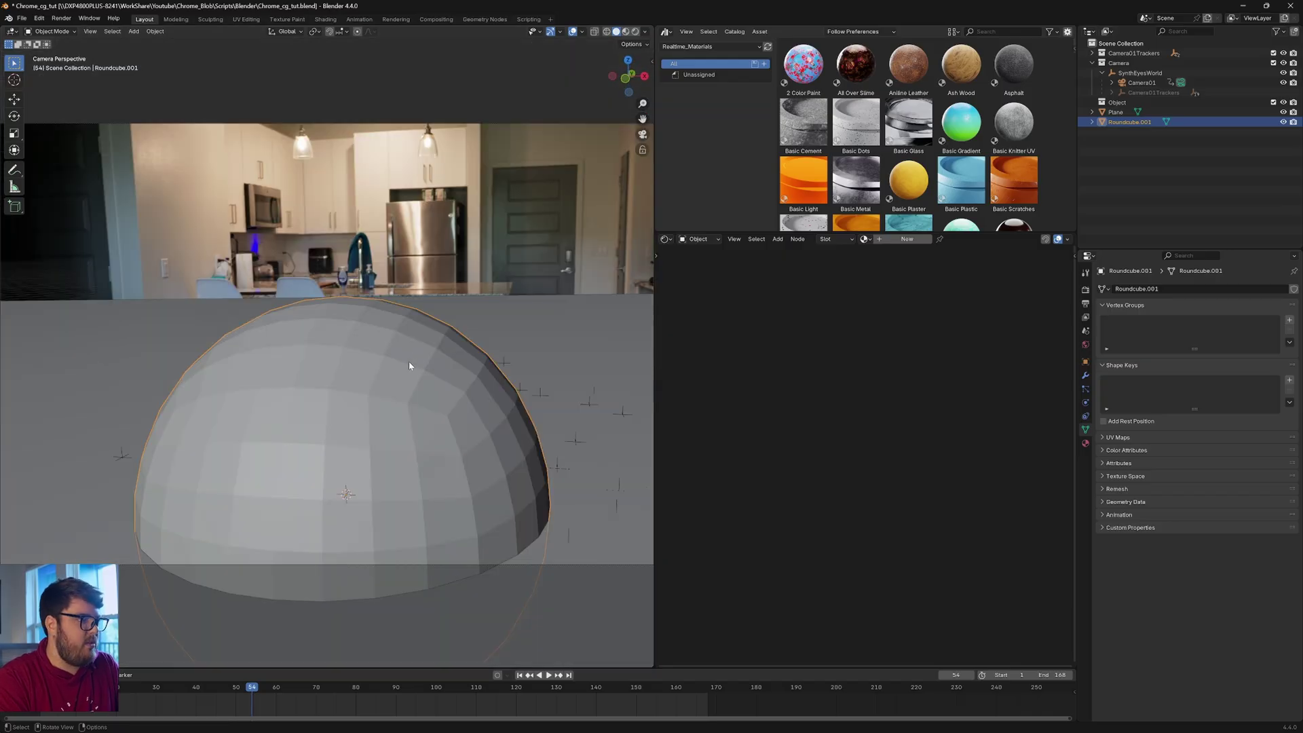
# - Raise the round cube so it floats above the floor plane and scale it down to fit the camera frame
pyautogui.scroll(5, 408, 361)
pyautogui.press('s')
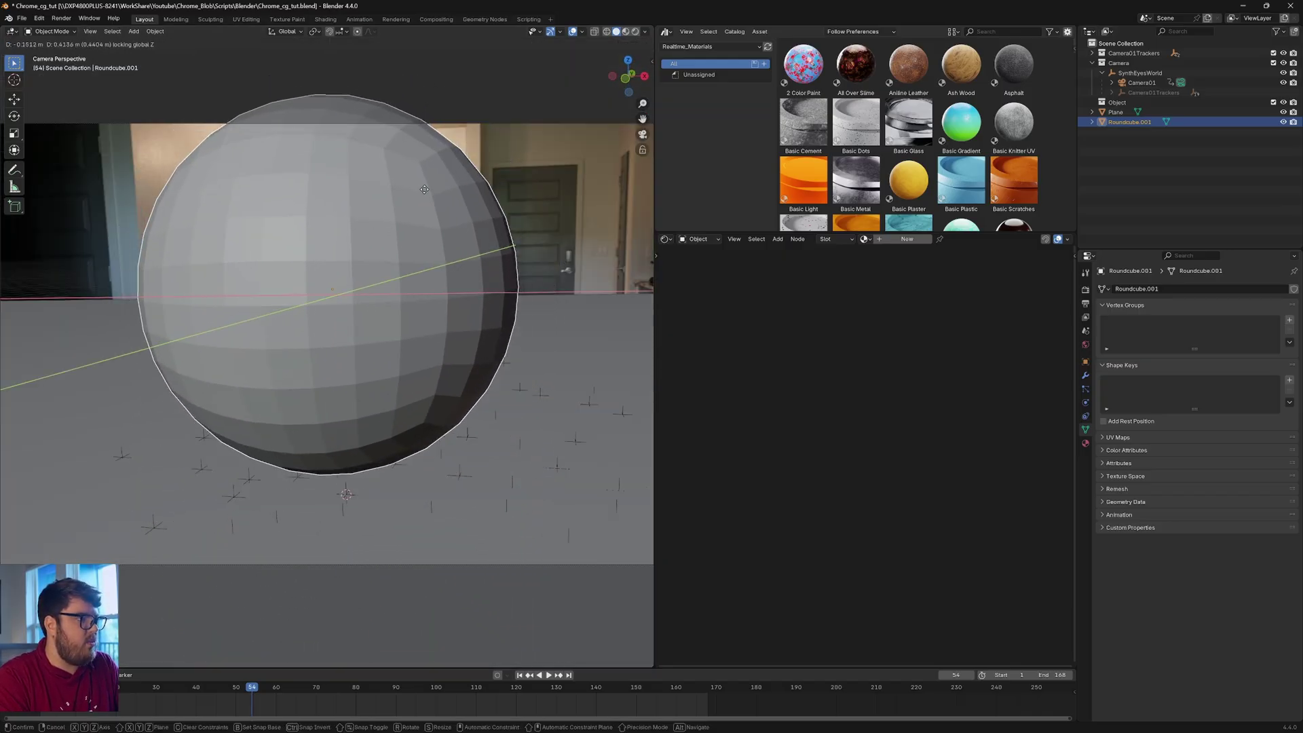
pyautogui.click(464, 206)
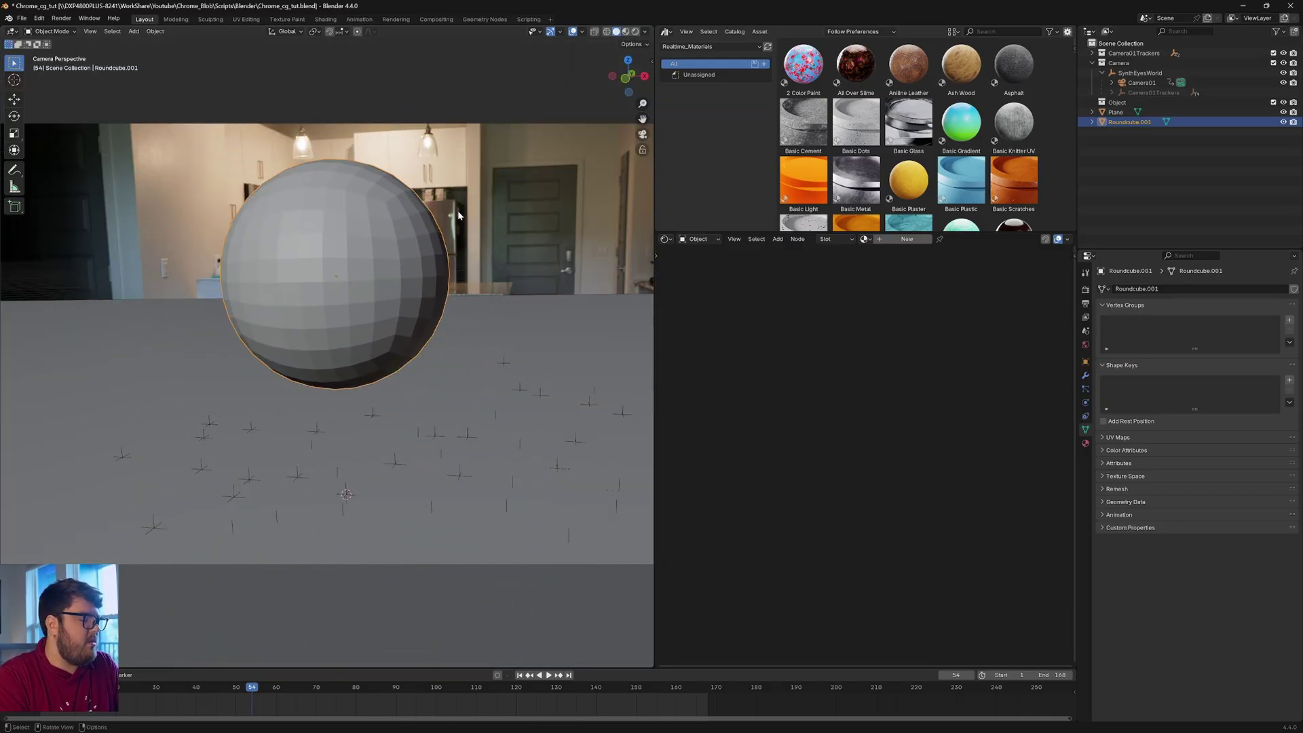
pyautogui.press('s')
pyautogui.click(469, 203)
pyautogui.keyDown('shift'); pyautogui.moveTo(442, 269); pyautogui.dragTo(451, 286, button='middle'); pyautogui.keyUp('shift')
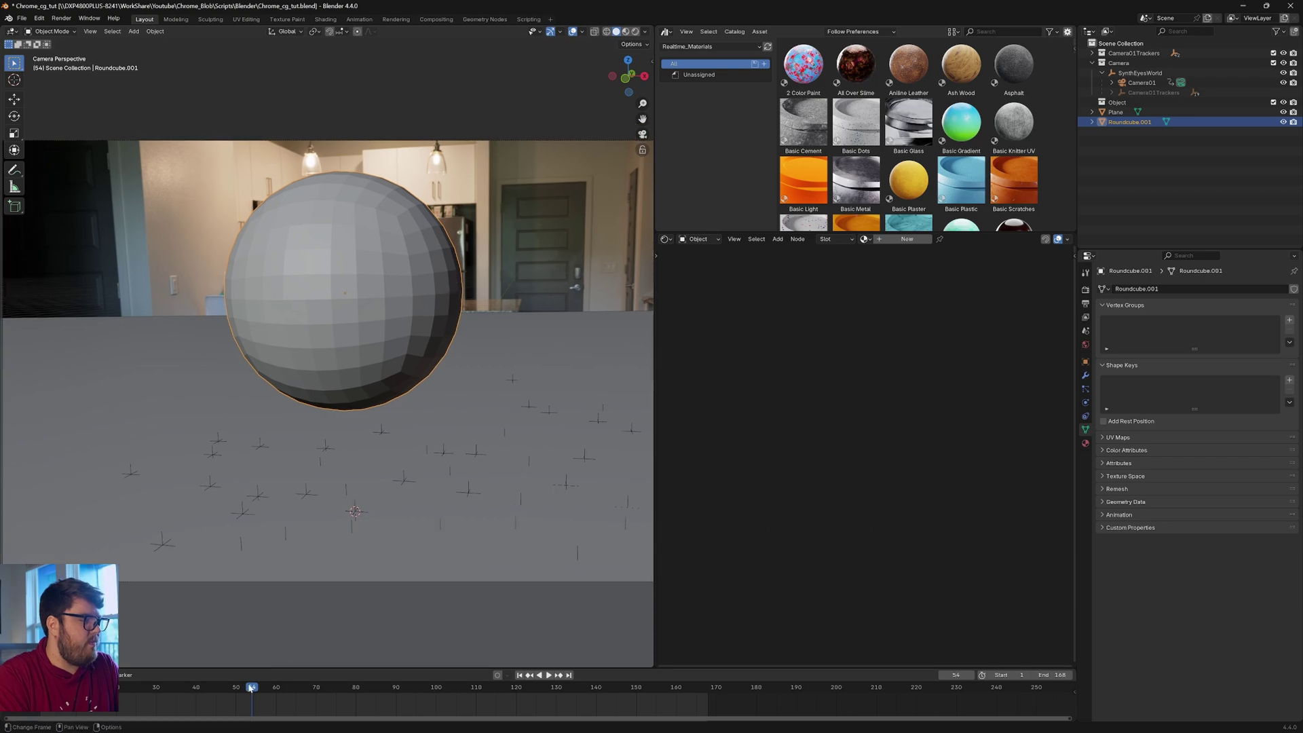
pyautogui.keyDown('shift'); pyautogui.moveTo(461, 367); pyautogui.dragTo(450, 414, button='middle'); pyautogui.keyUp('shift')
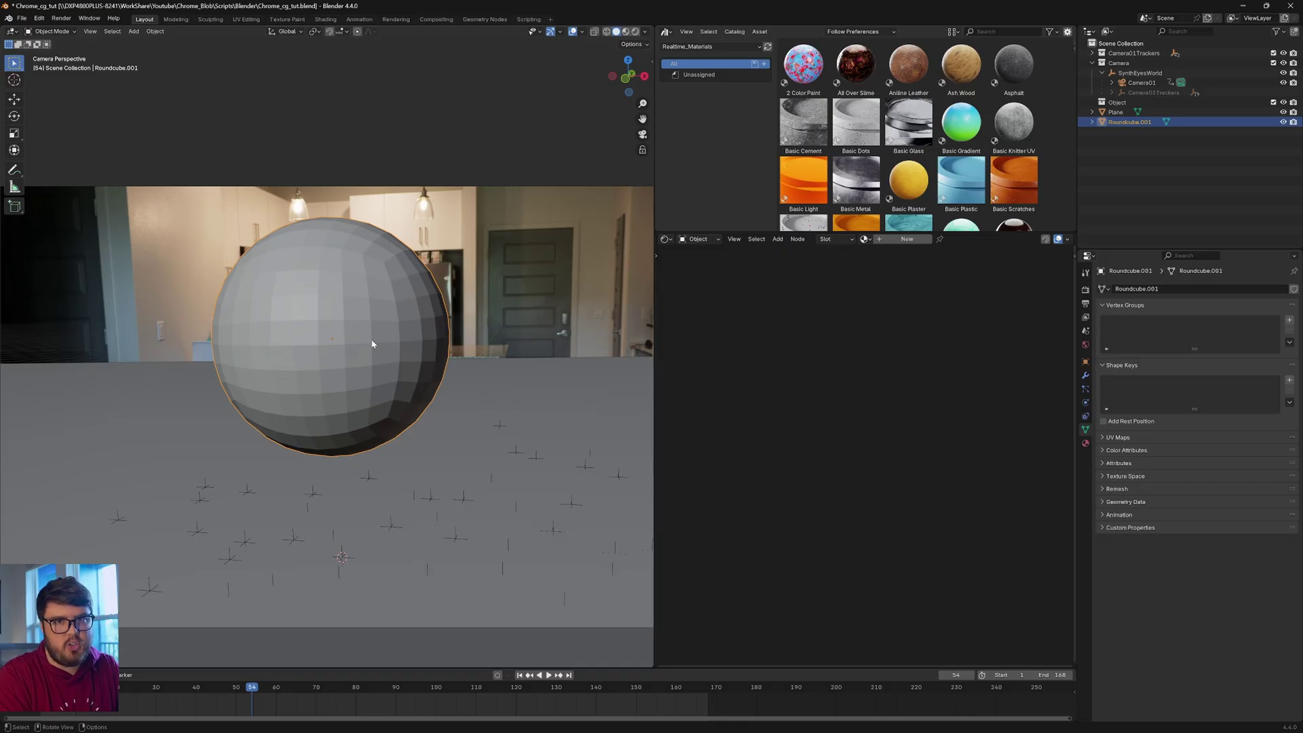
# - Add a Subdivision Surface modifier to the round cube
pyautogui.click(1084, 375)
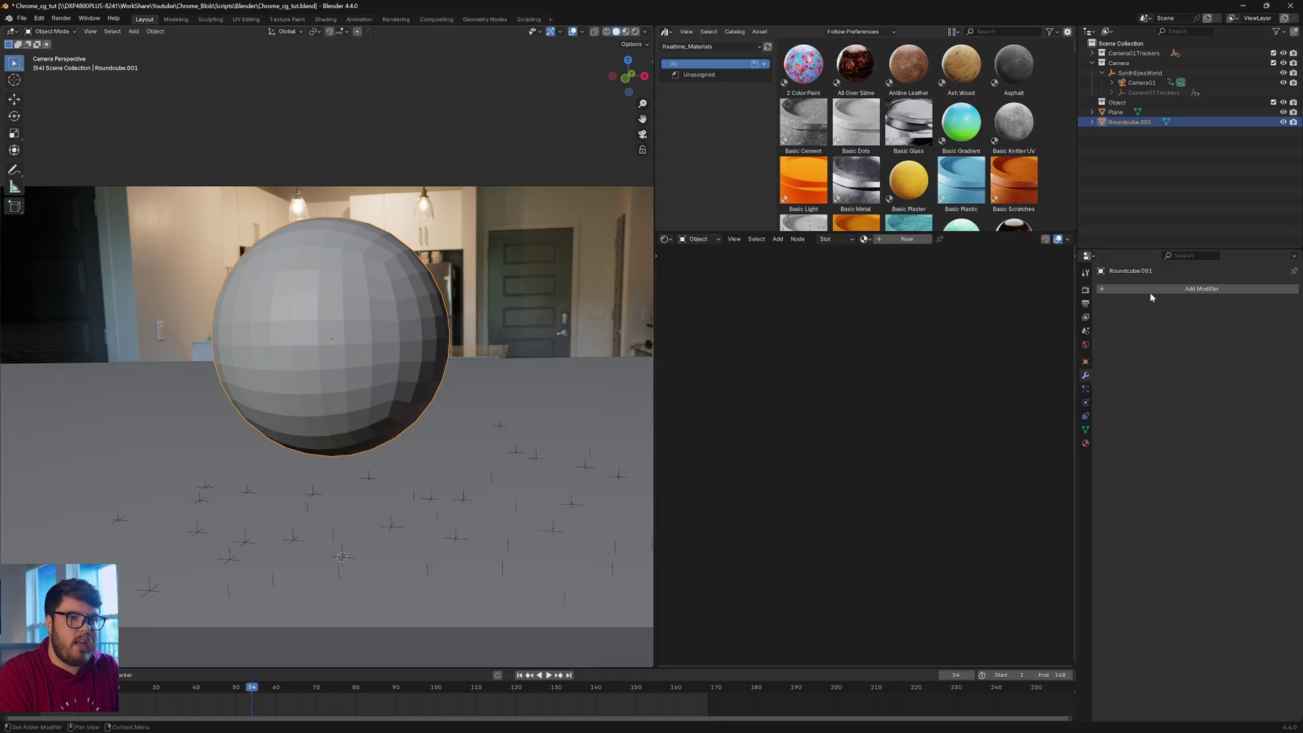
pyautogui.click(1148, 291)
pyautogui.write('sub')
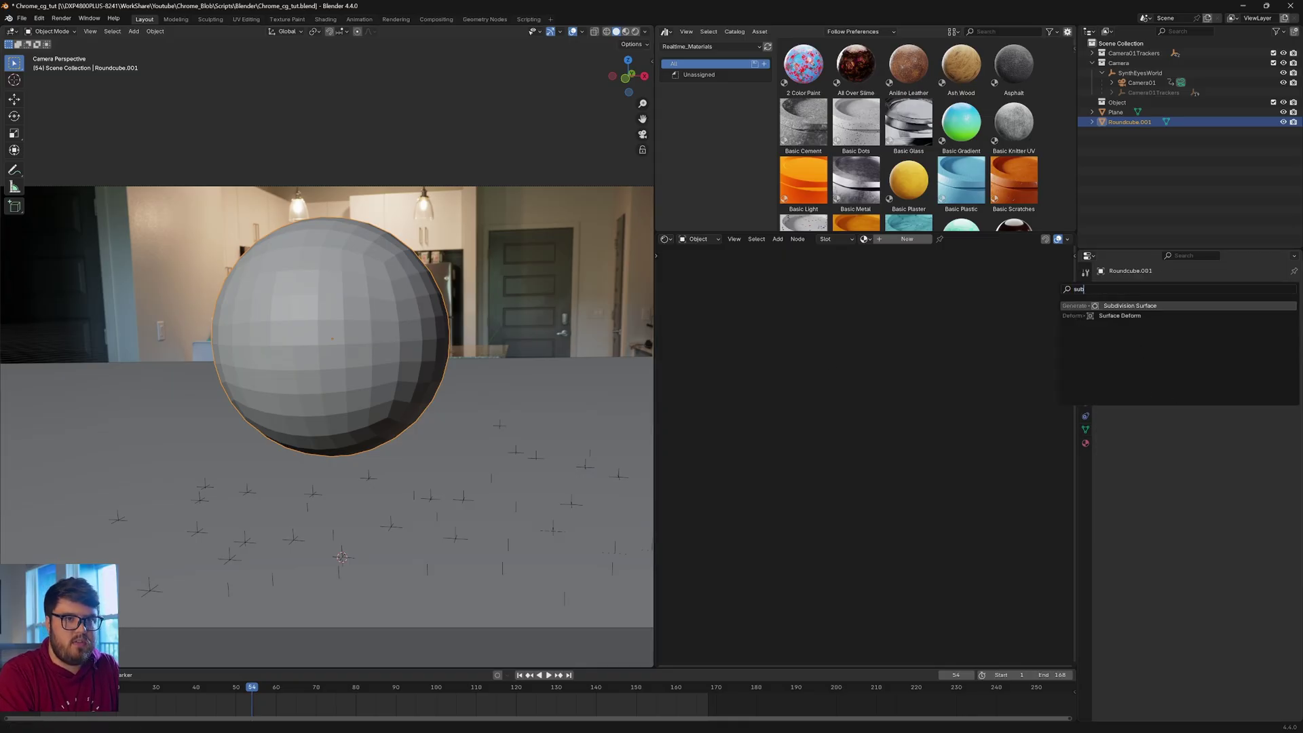
pyautogui.click(1151, 305)
# - Set the subdivision's viewport and render levels to 3 and shade the round cube smooth
pyautogui.click(1279, 332)
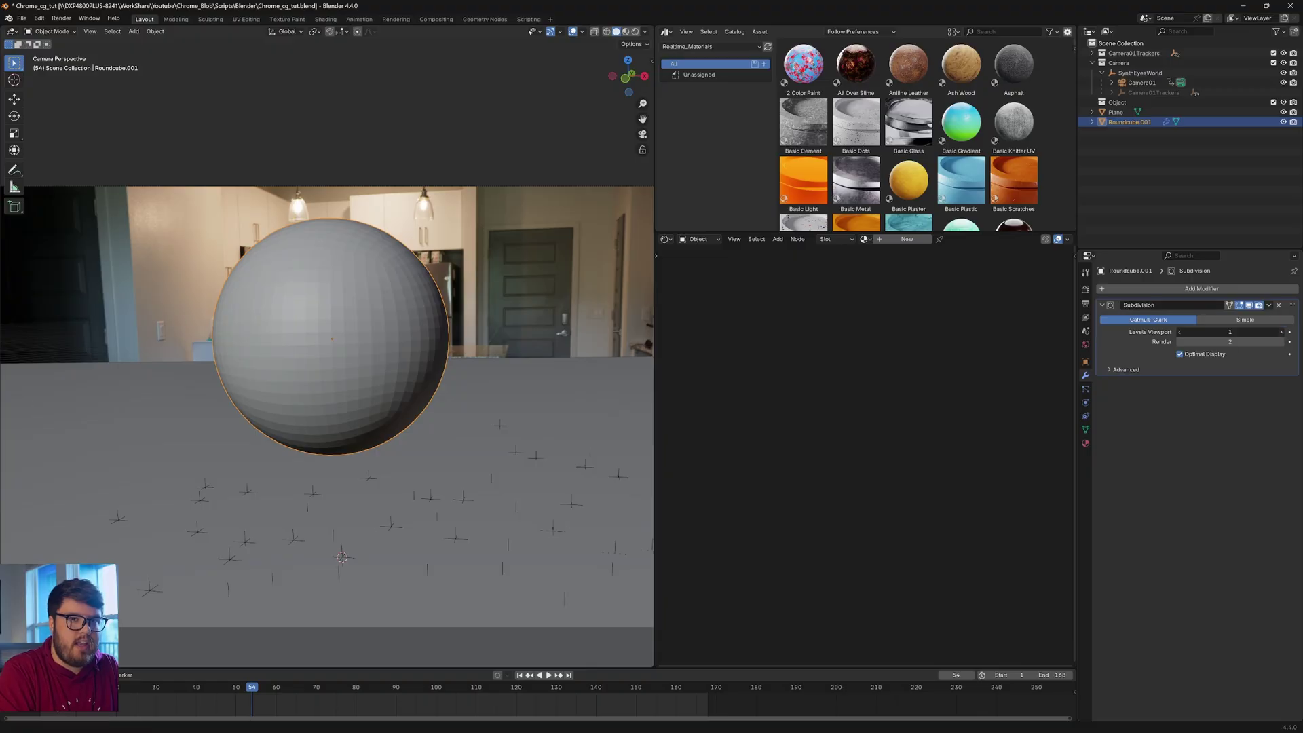
pyautogui.click(1279, 331)
pyautogui.click(1281, 342)
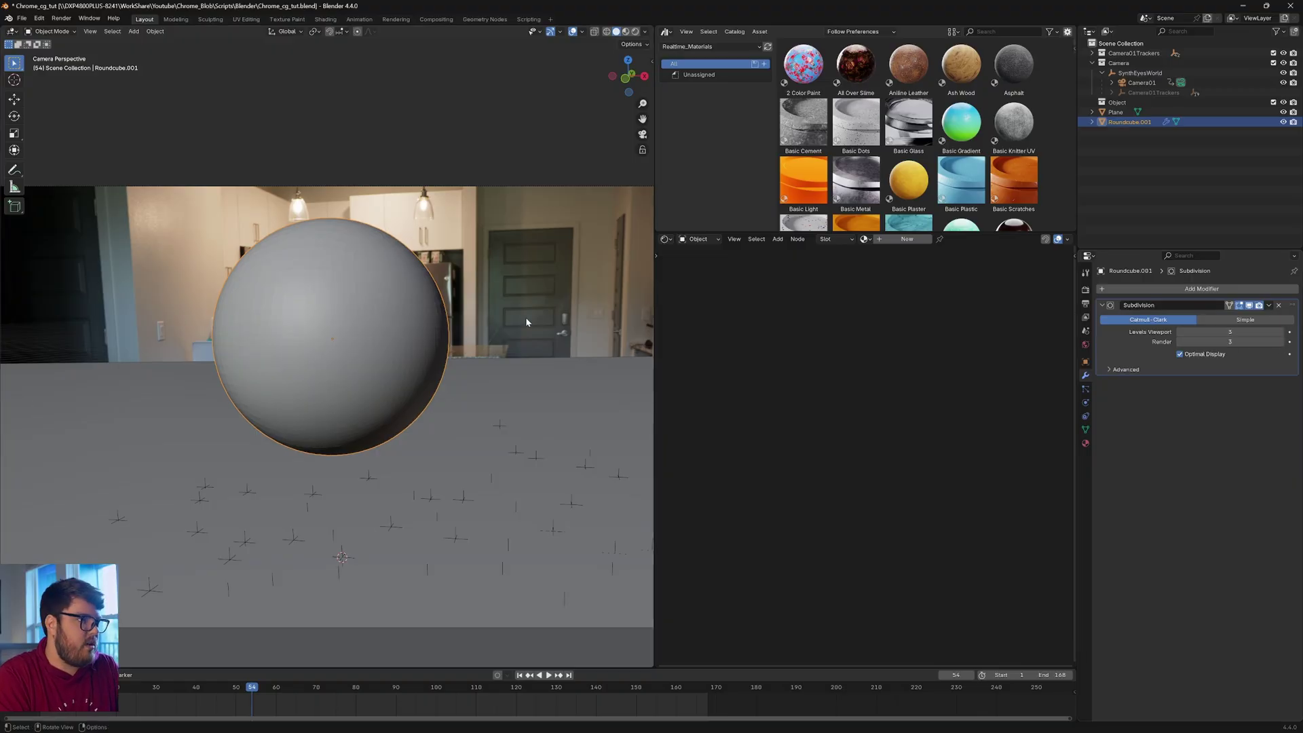
pyautogui.rightClick(359, 319)
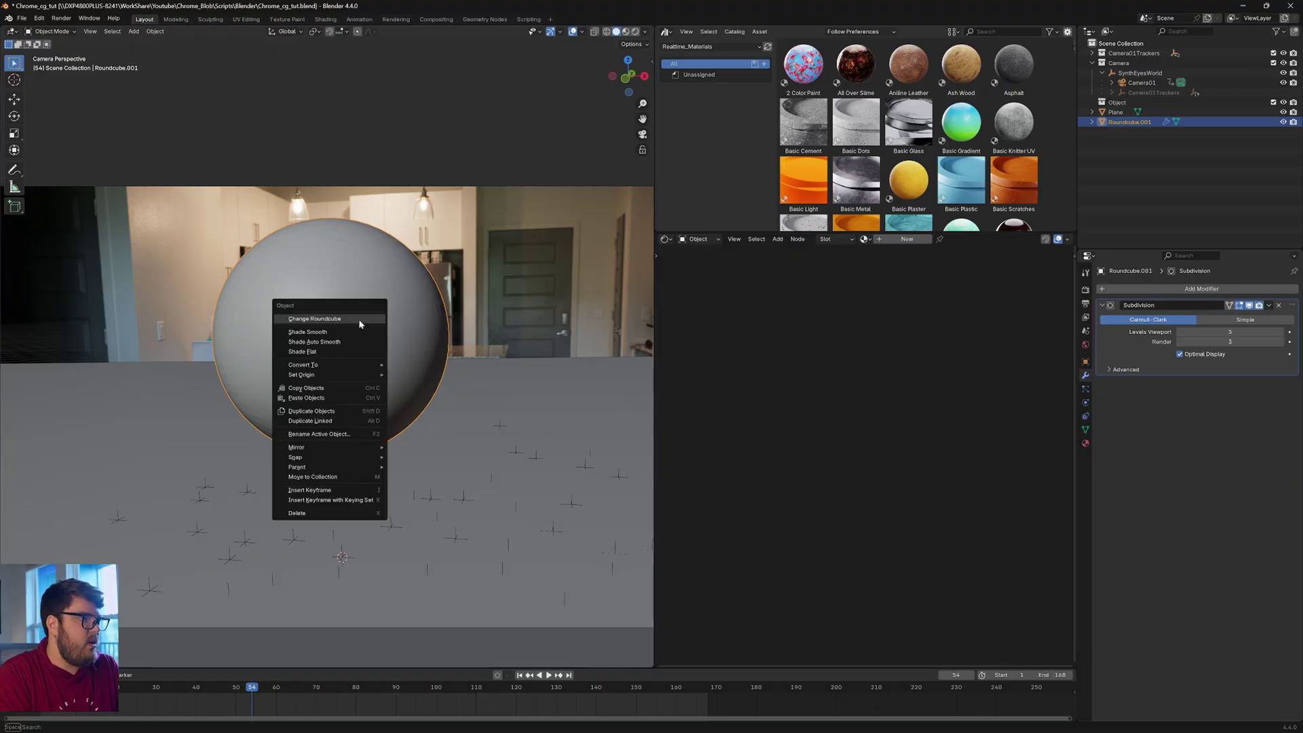
pyautogui.click(316, 333)
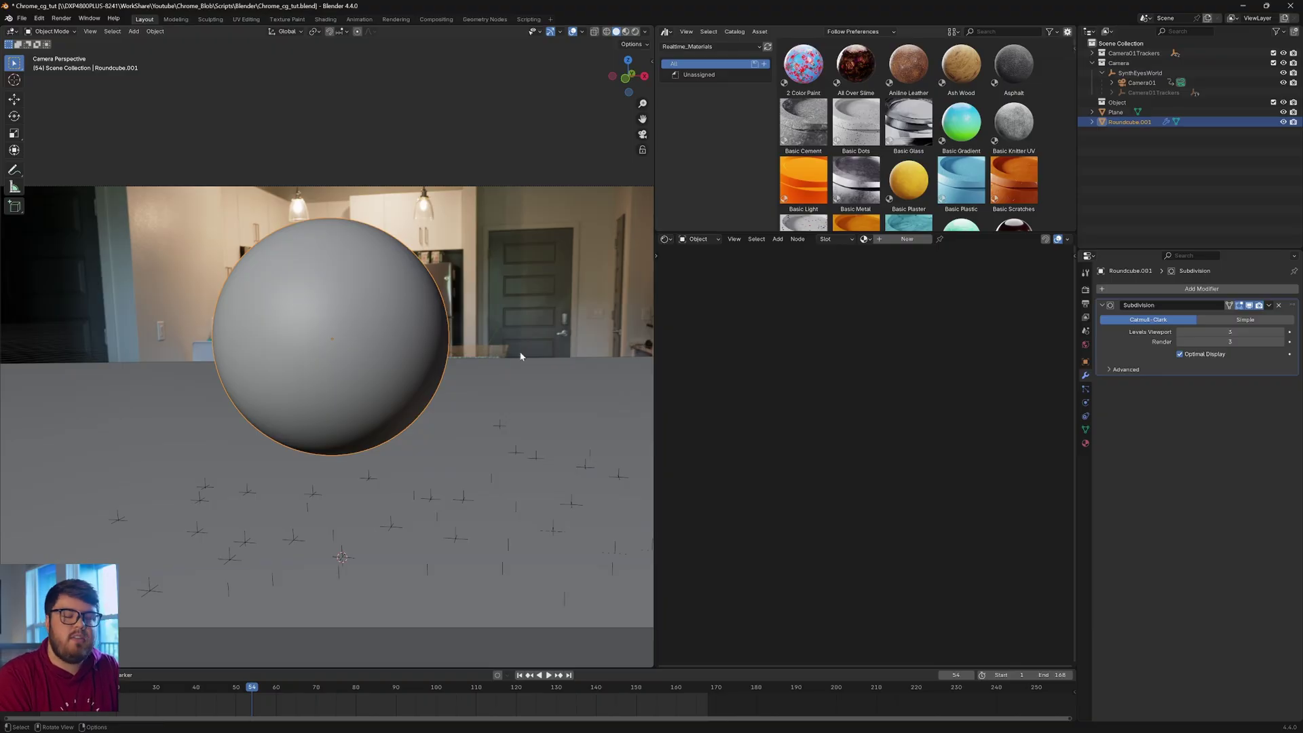
# - Add a Displace modifier to the round cube after its Subdivision modifier
pyautogui.click(1159, 288)
pyautogui.write('dis')
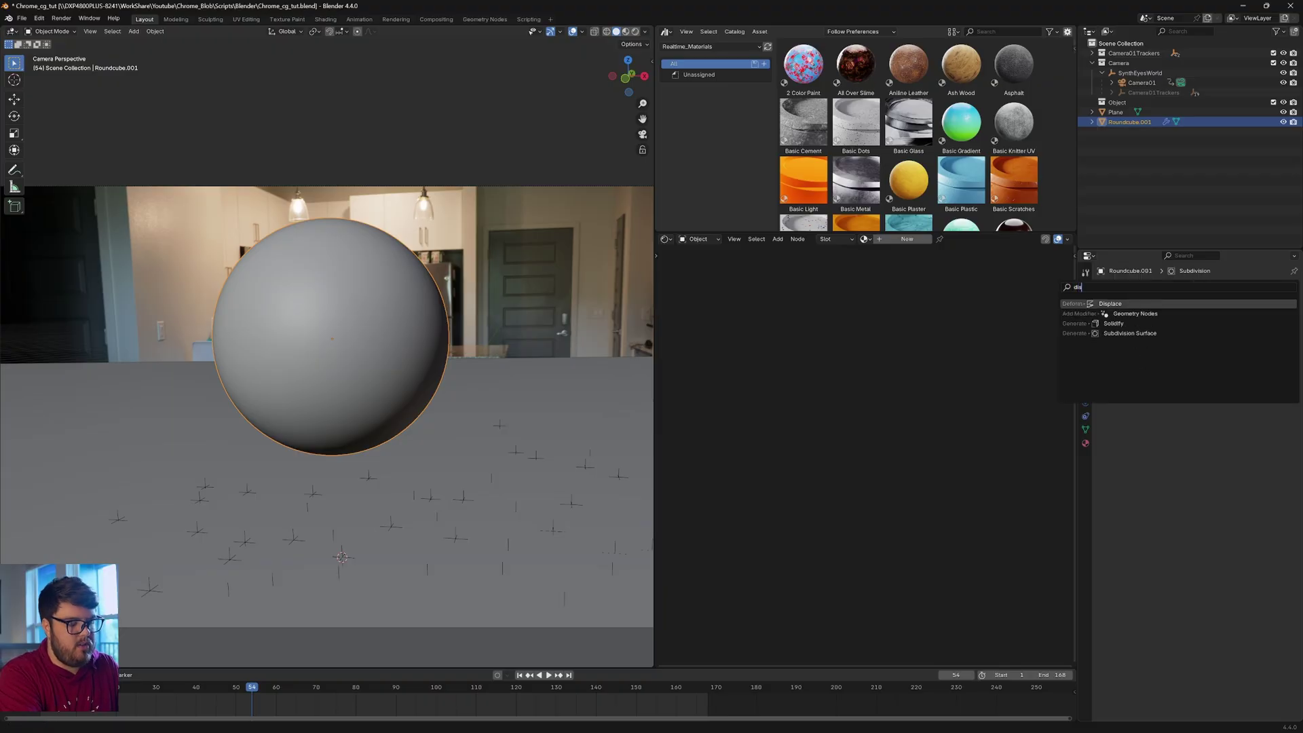
pyautogui.write('pl')
pyautogui.click(1109, 305)
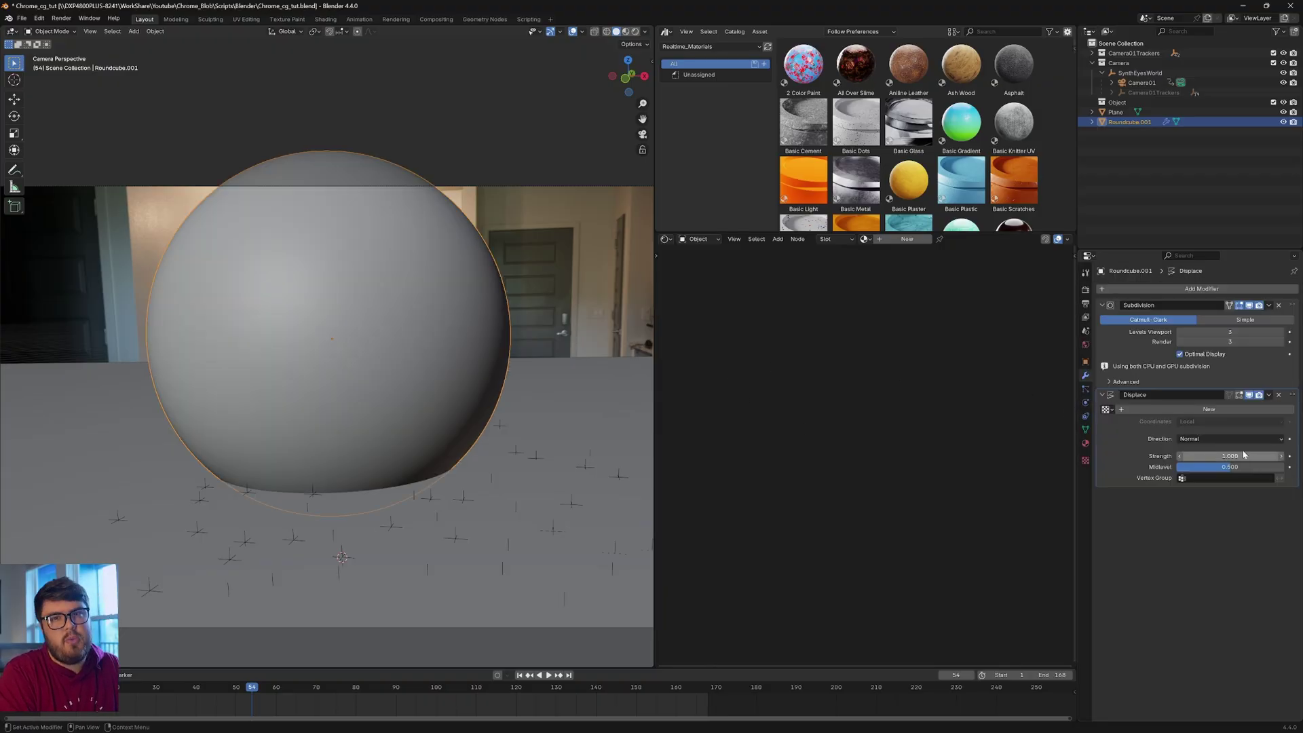
# - Create a new texture for the Displace modifier and set its type to Clouds
pyautogui.click(1196, 412)
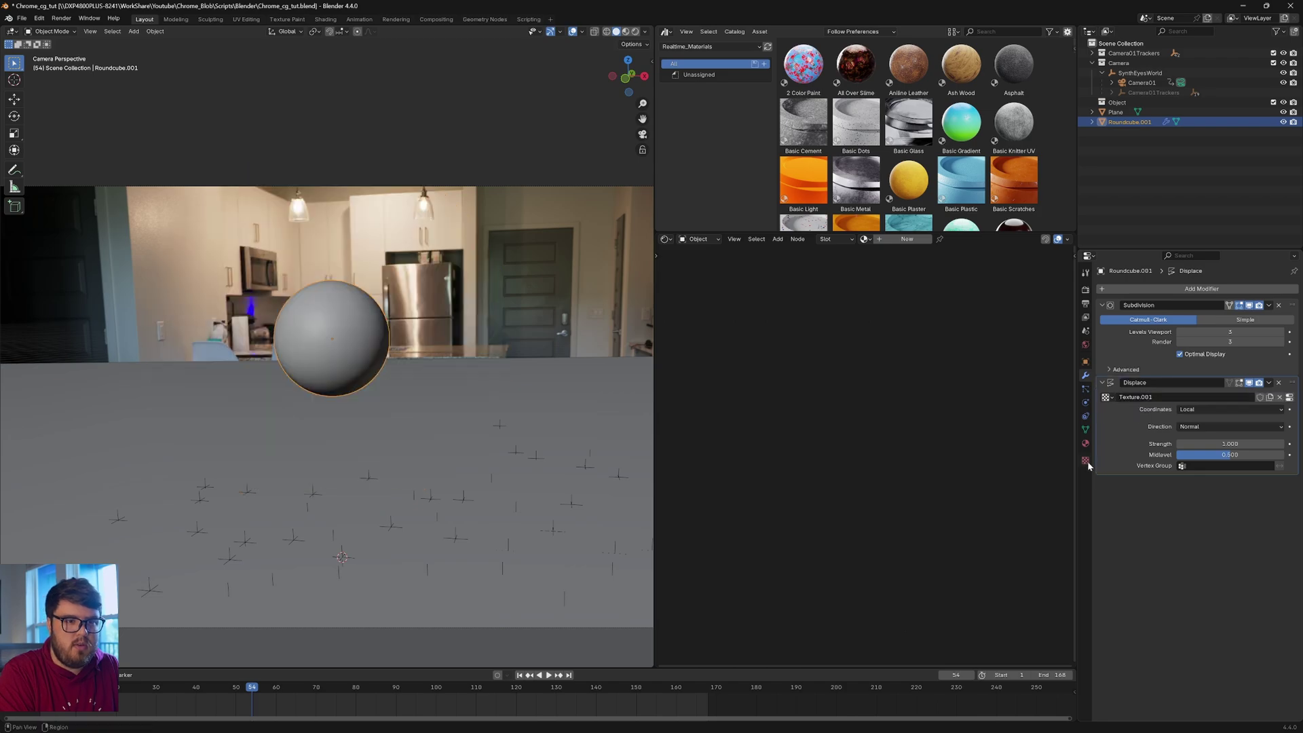
pyautogui.click(1085, 460)
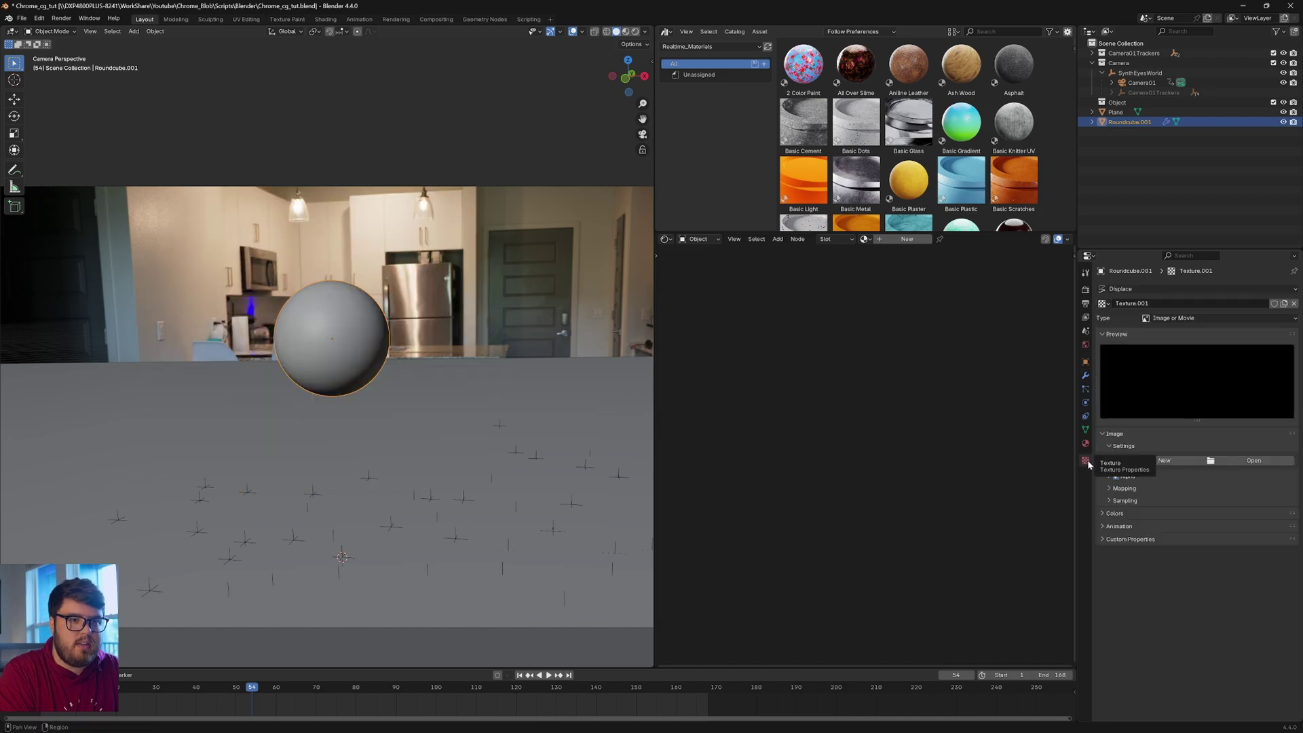
pyautogui.click(1182, 318)
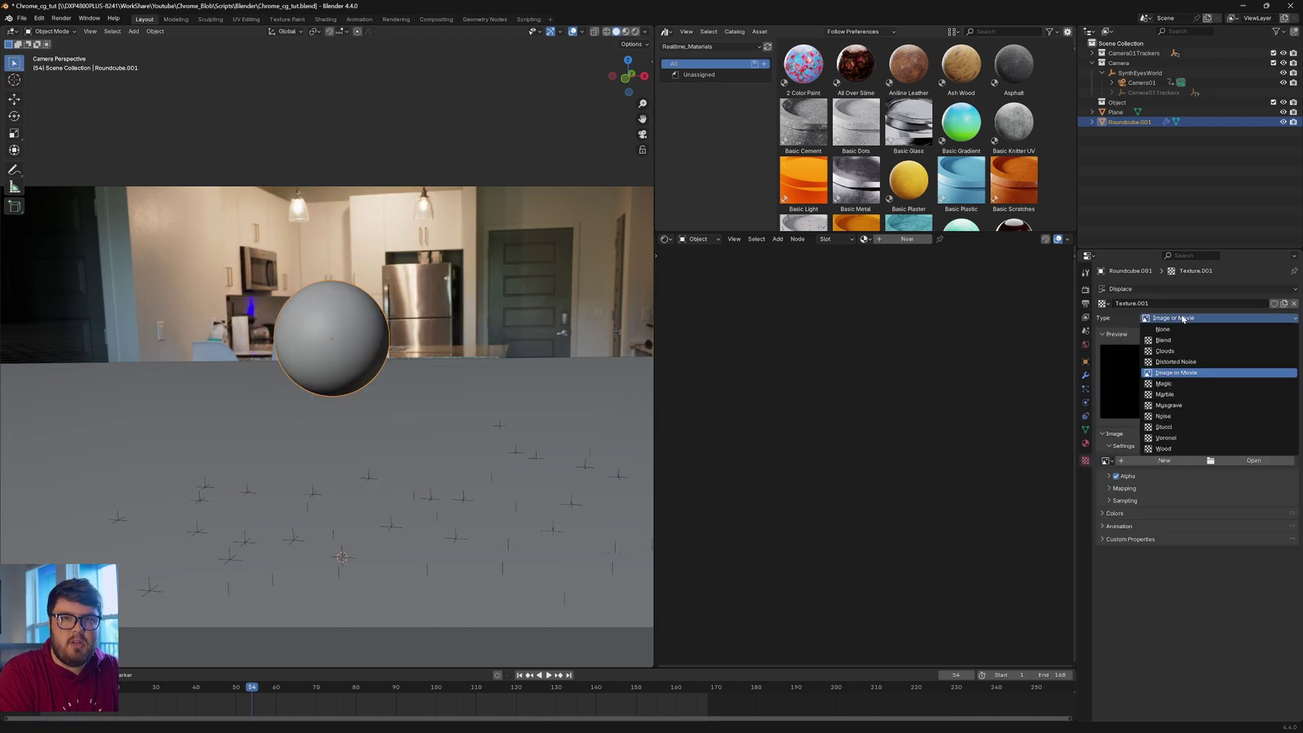
pyautogui.click(1164, 351)
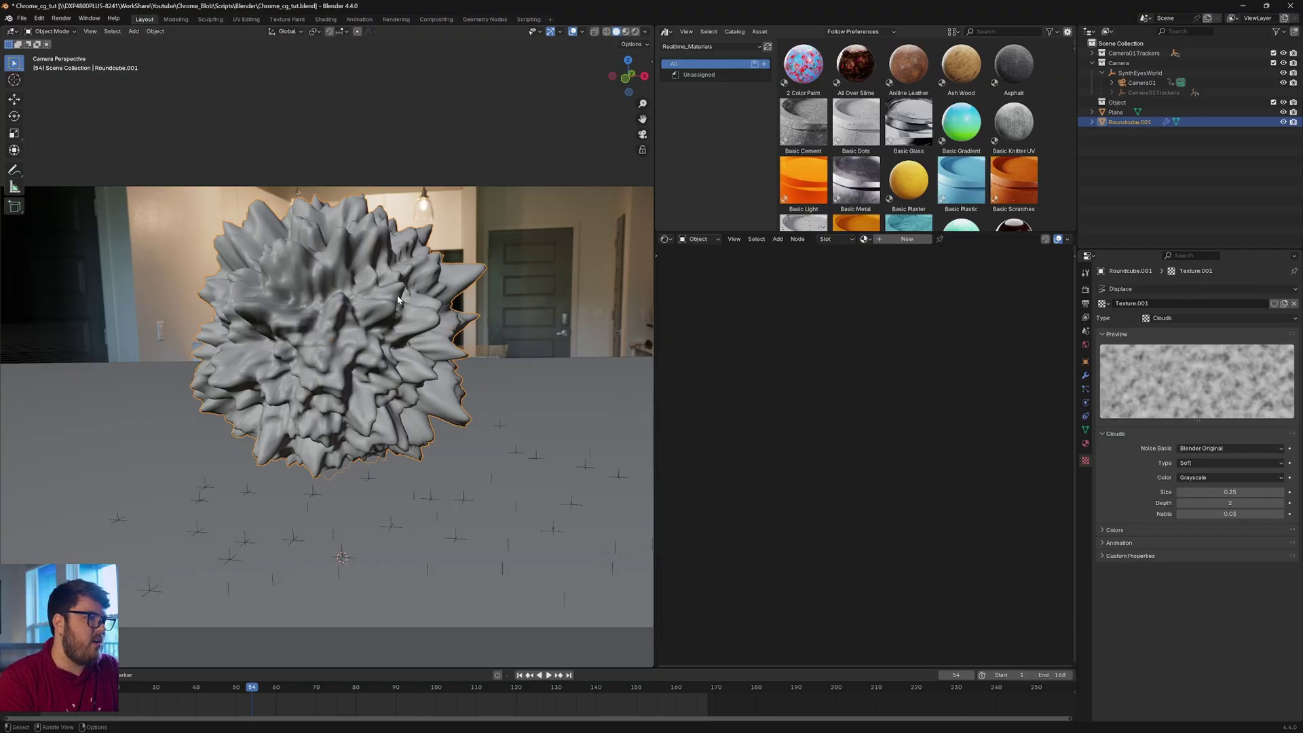
# - Set the Clouds texture's size to about 1.55 and its depth to 3
pyautogui.moveTo(1230, 491)
pyautogui.mouseDown()
pyautogui.moveTo(1289, 491)
pyautogui.moveTo(1217, 477)
pyautogui.mouseUp()
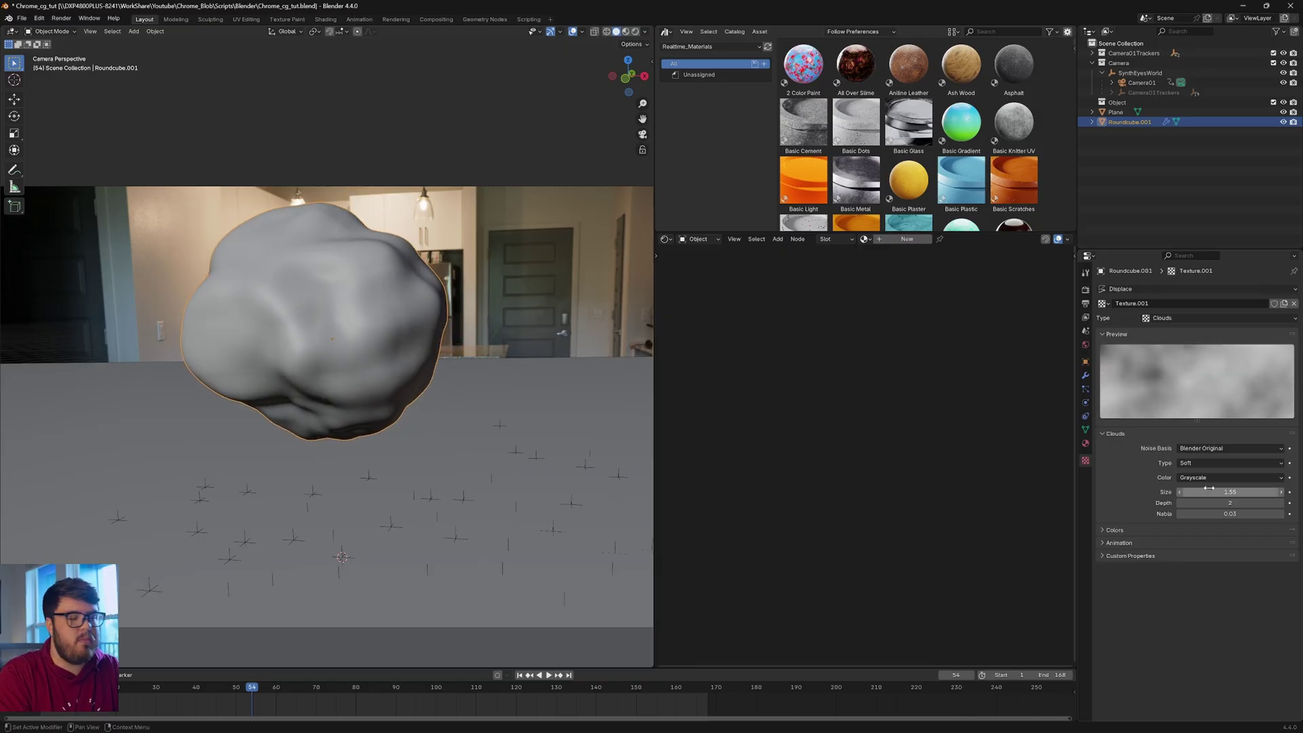
pyautogui.click(1281, 503)
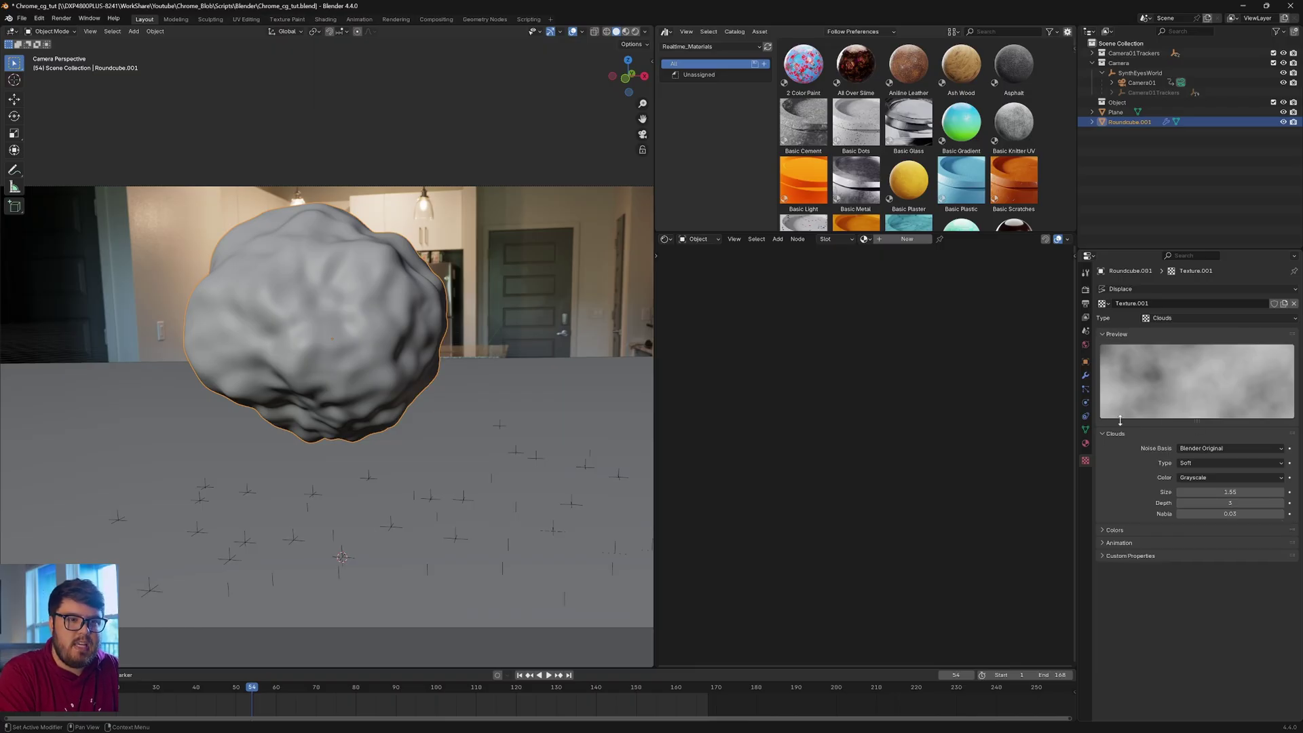
# - Try a different strength on the Displace modifier, undo it, and look at the displacement direction options
pyautogui.click(1085, 375)
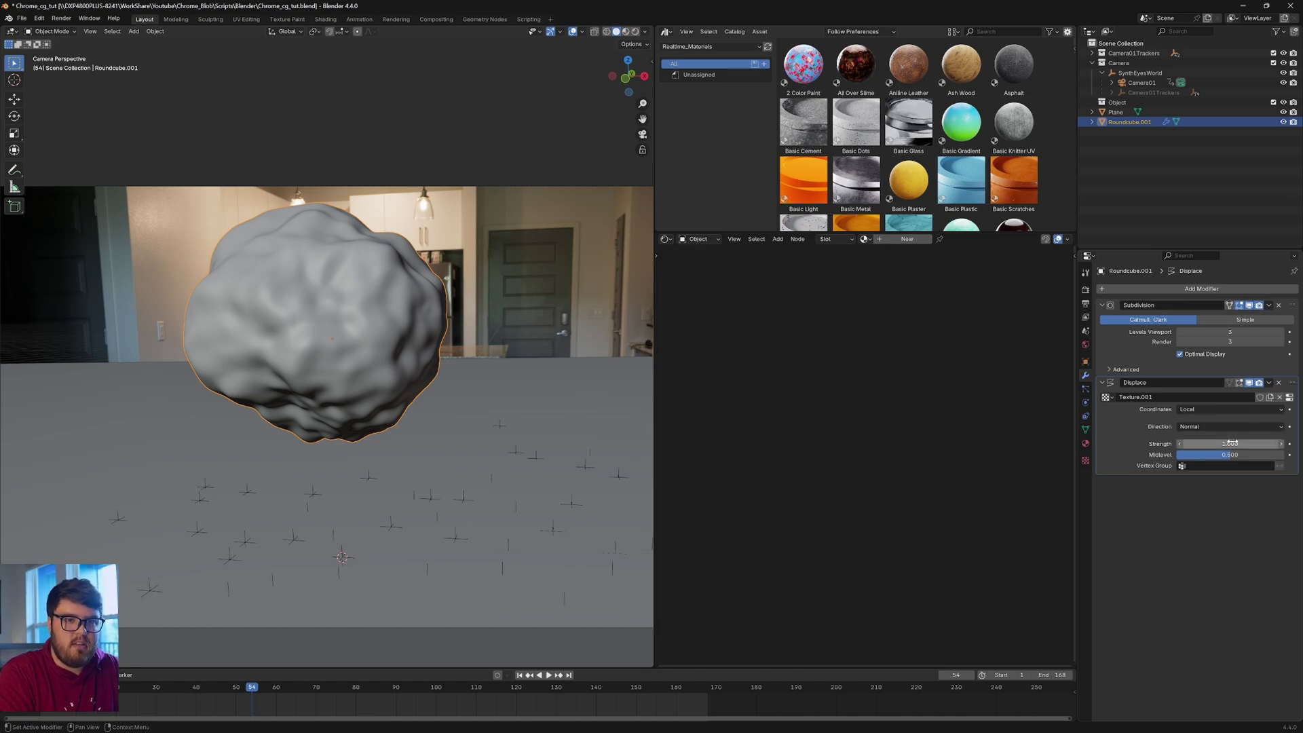
pyautogui.moveTo(1229, 444); pyautogui.dragTo(1211, 443)
pyautogui.hotkey('ctrl', 'z')
pyautogui.click(1188, 427)
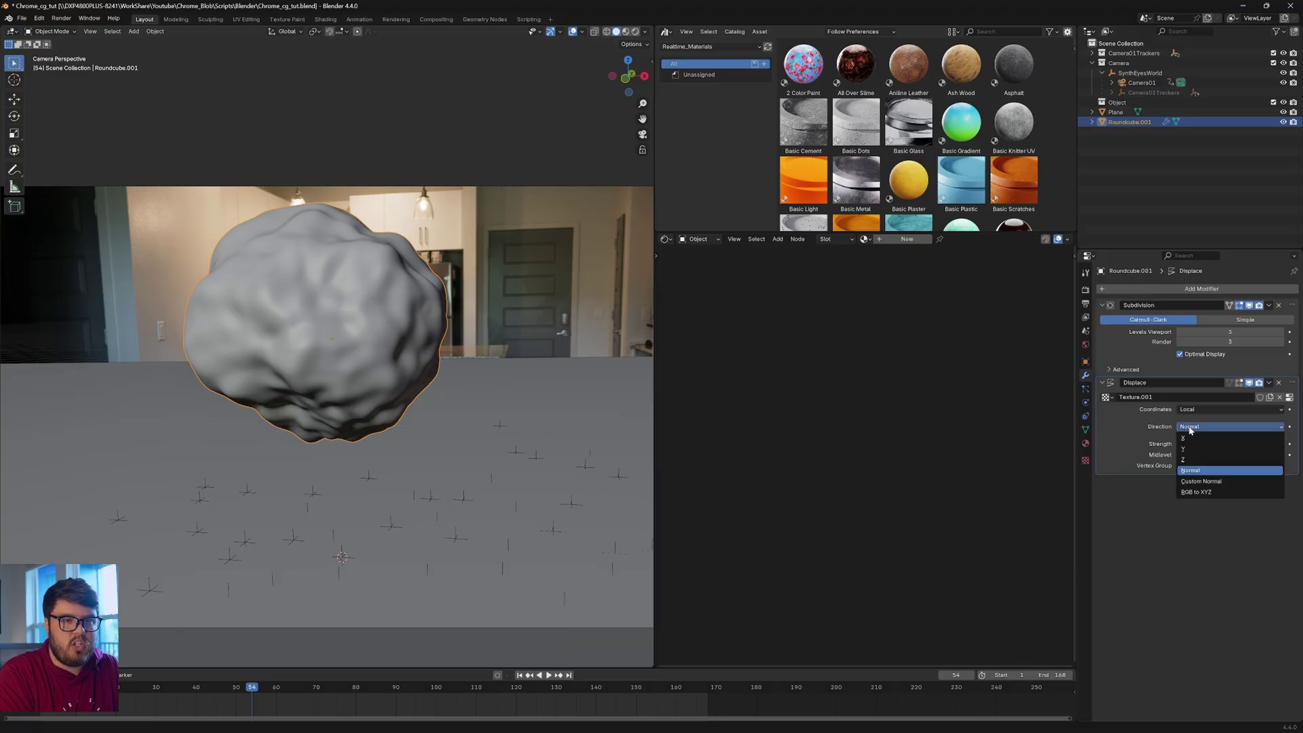
pyautogui.click(1188, 428)
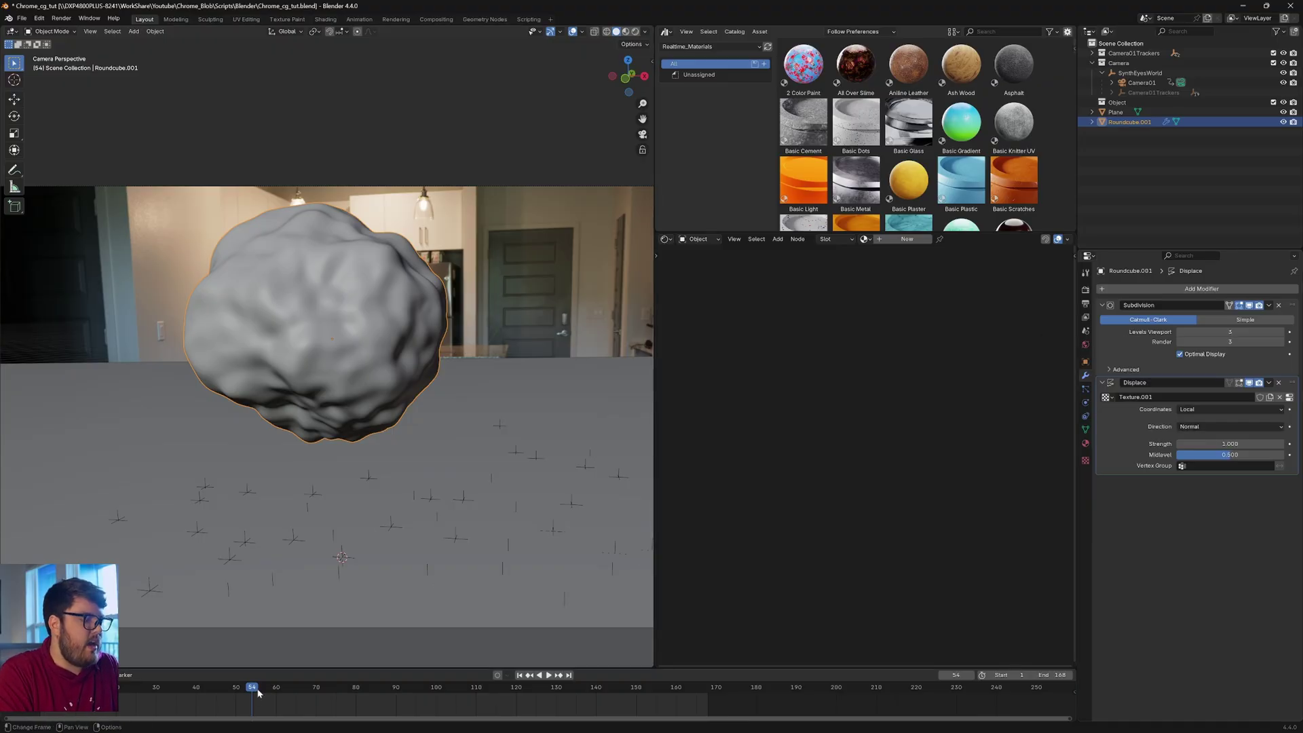
# - Turn off the background images of Camera01 and scrub the timeline to frame 60
pyautogui.press('space')
pyautogui.press('space')
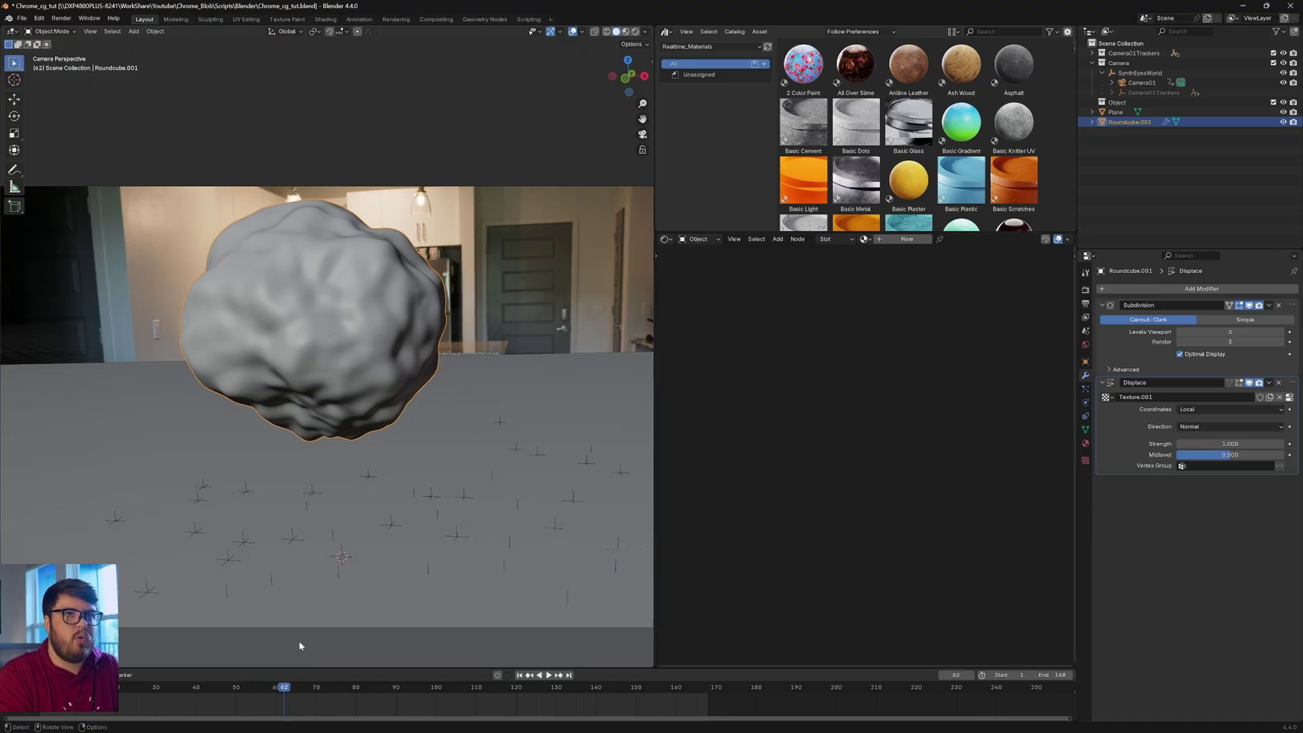
pyautogui.click(1142, 82)
pyautogui.click(1086, 403)
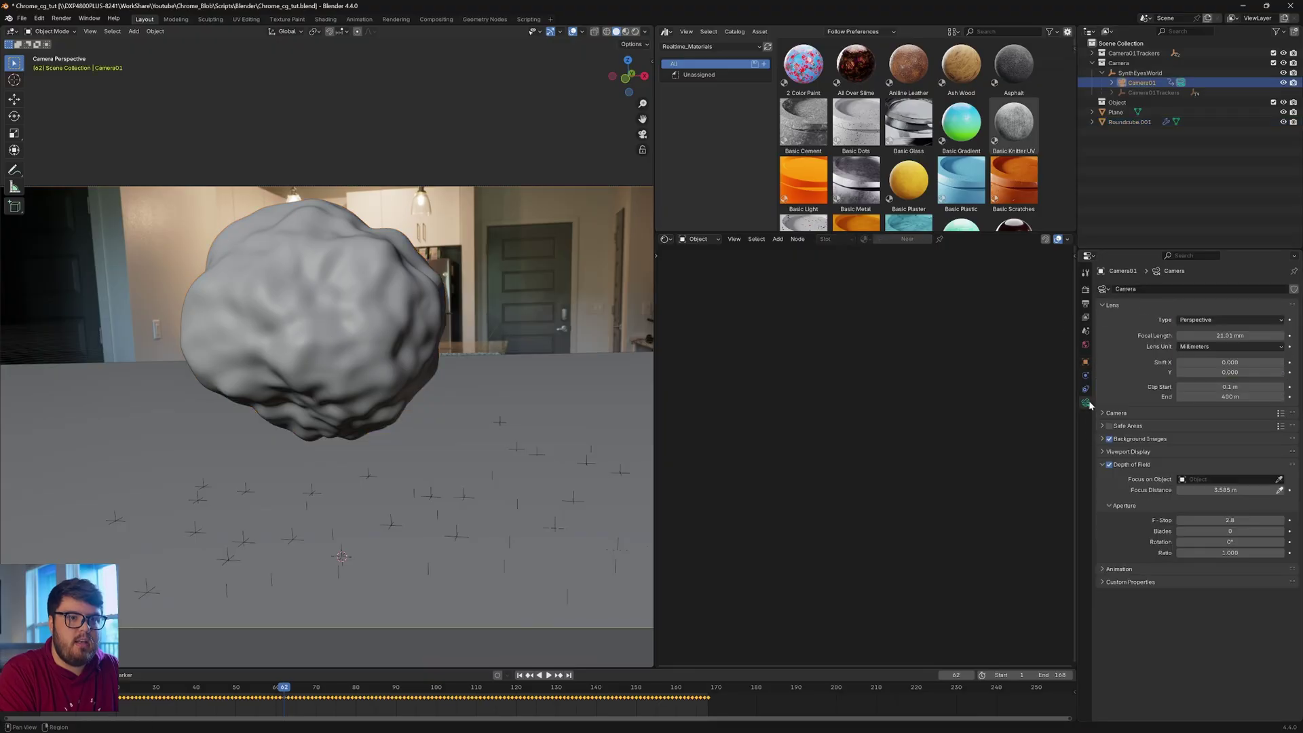
pyautogui.click(1109, 439)
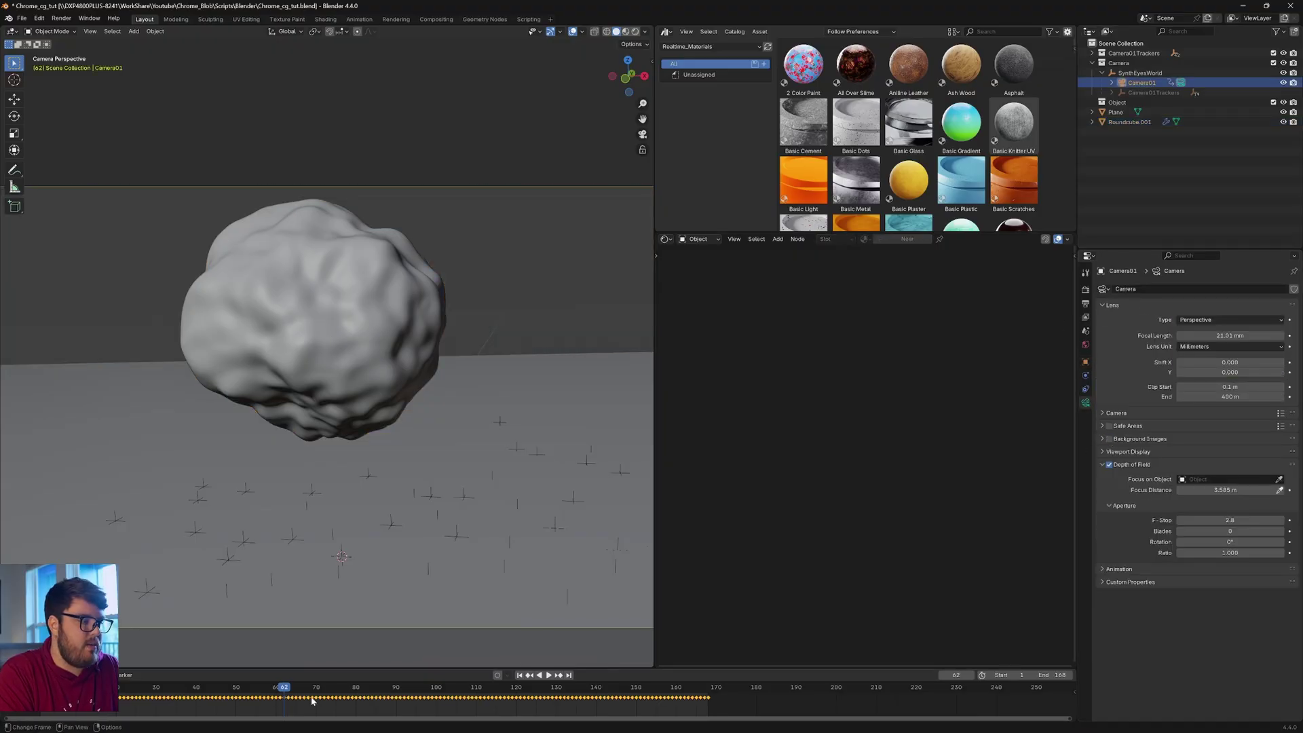
pyautogui.moveTo(285, 688)
pyautogui.mouseDown()
pyautogui.moveTo(271, 687)
pyautogui.moveTo(304, 686)
pyautogui.mouseUp()
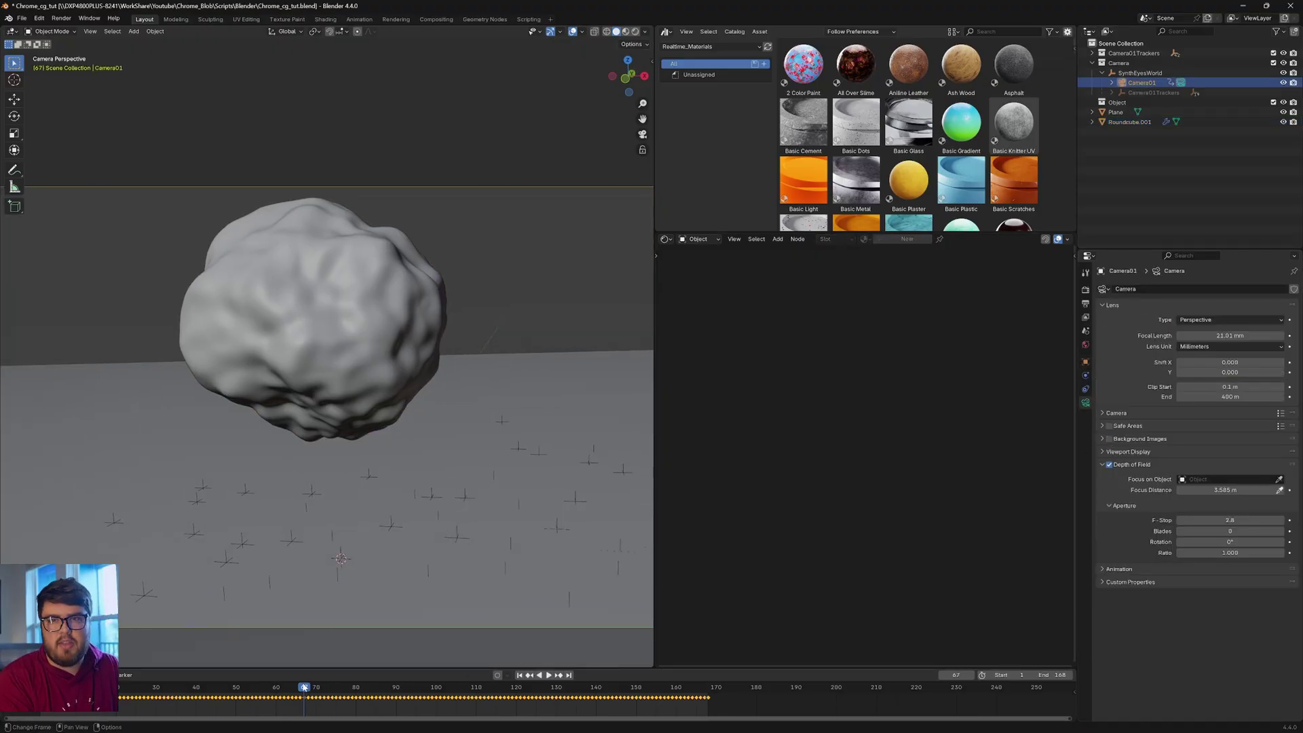
pyautogui.click(274, 694)
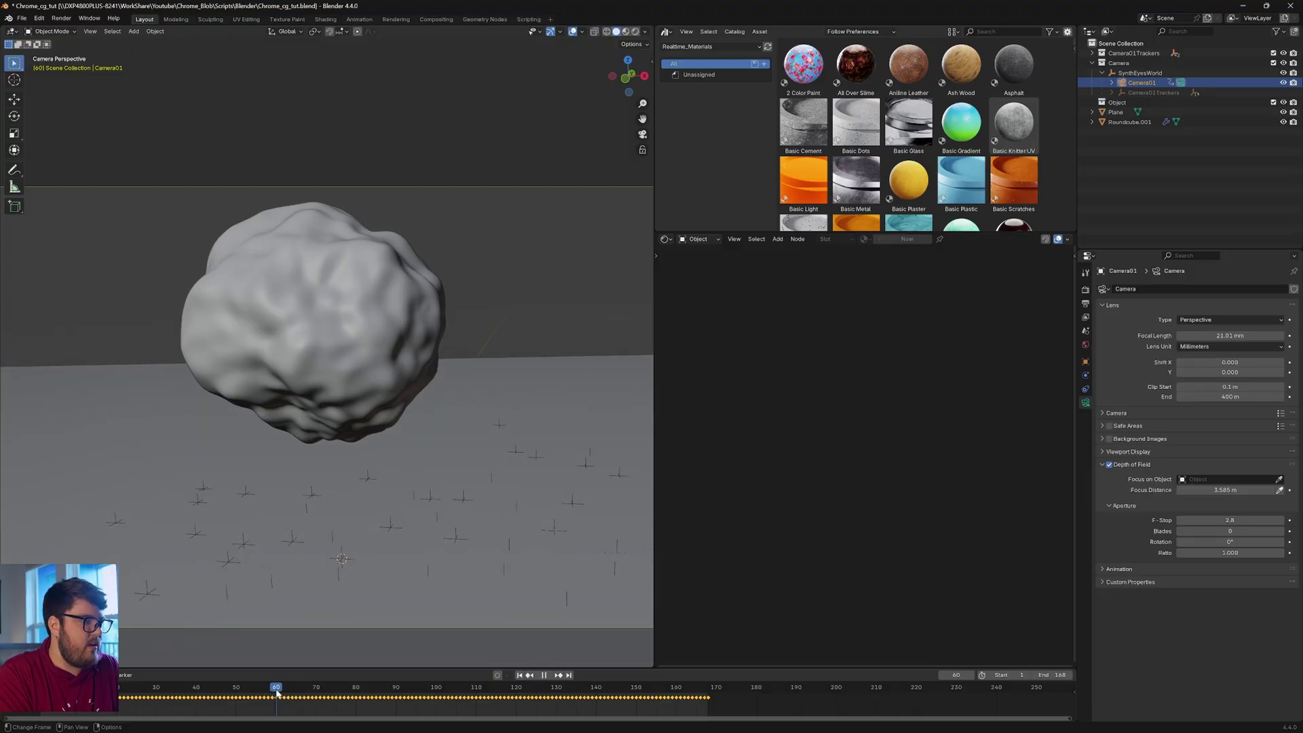
# - Set the texture coordinates of the round cube's Displace modifier to Object
pyautogui.click(327, 404)
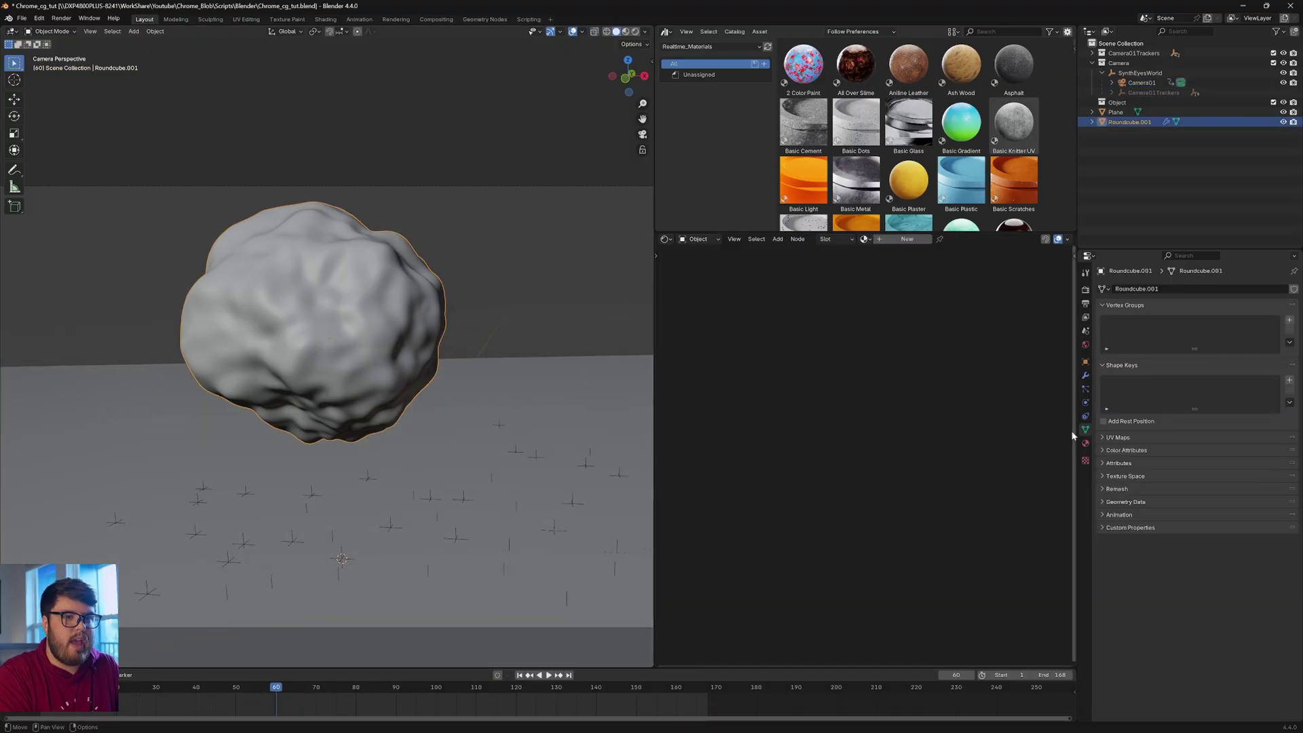
pyautogui.click(1085, 375)
pyautogui.click(1182, 410)
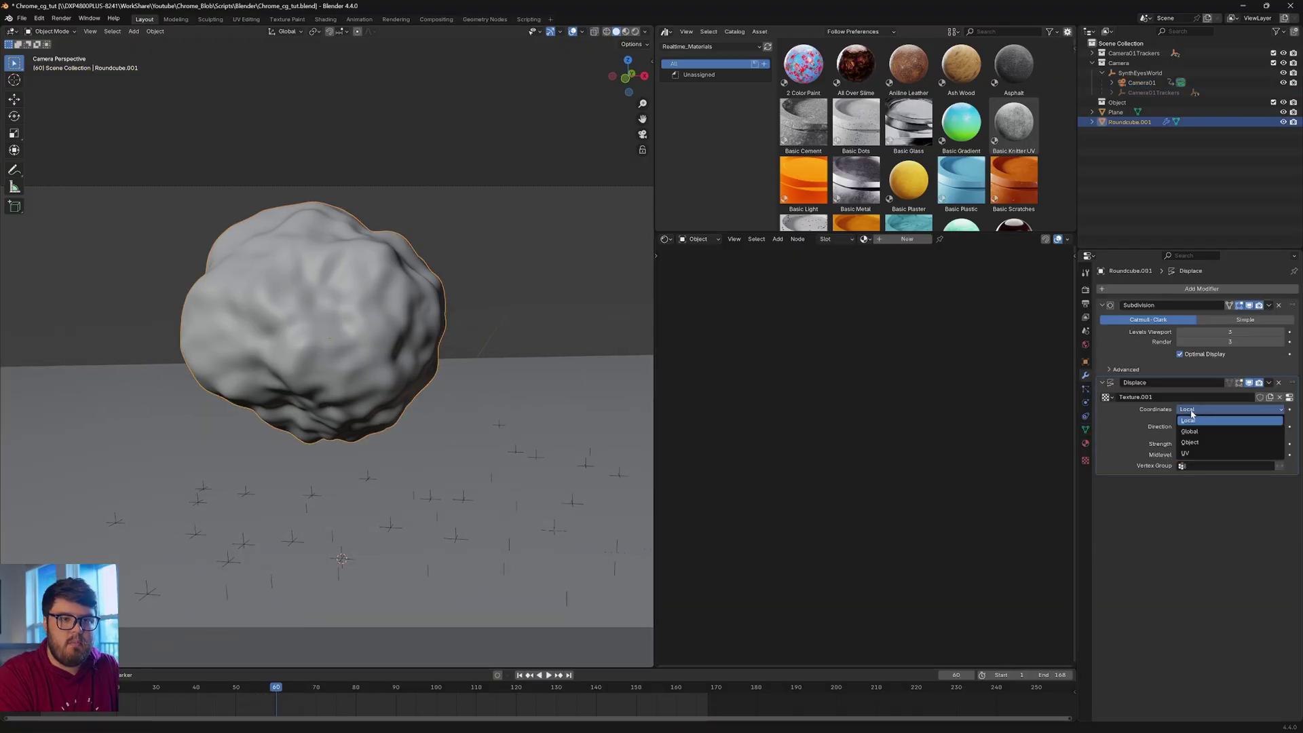
pyautogui.click(1192, 443)
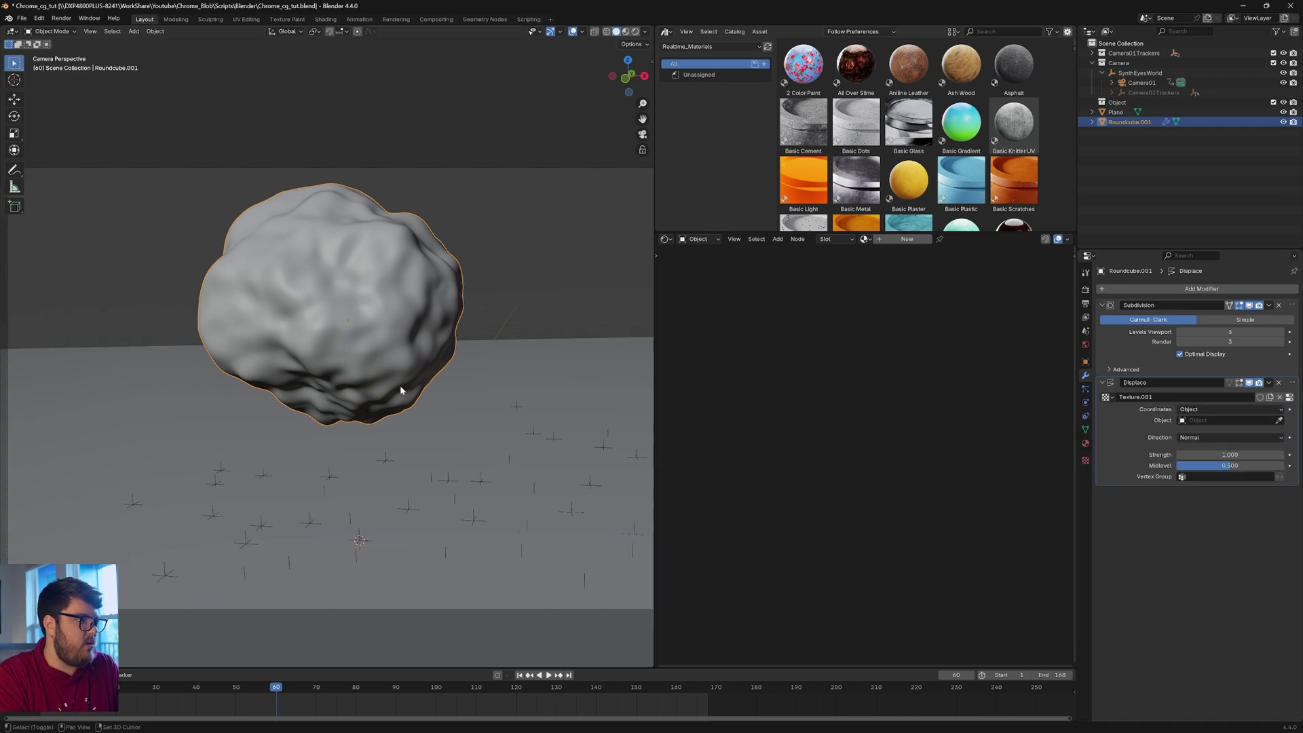
# - Add a Plain Axes empty at the world origin beneath the displaced blob
pyautogui.hotkey('shift', 'a')
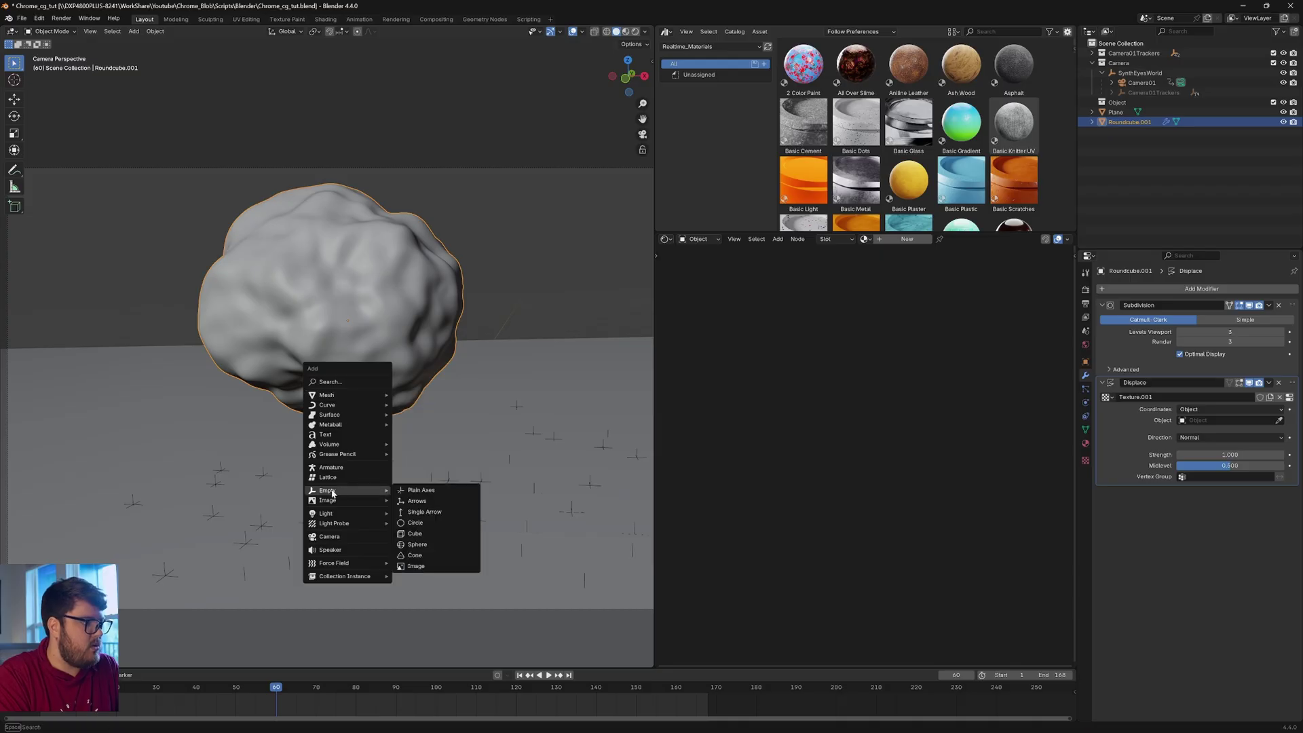
pyautogui.moveTo(364, 493)
pyautogui.click(409, 489)
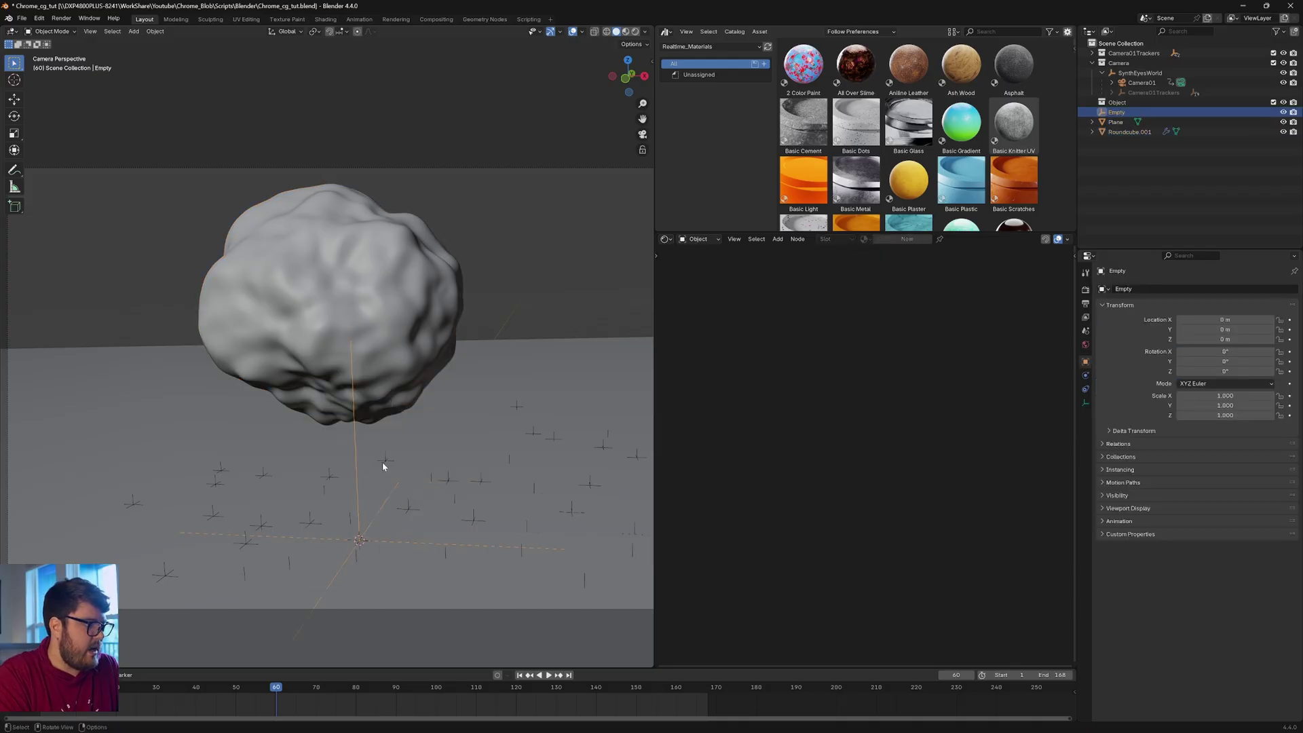
pyautogui.scroll(-2, 382, 465)
# - Assign the Empty as the coordinate object of the blob's Displace modifier, and select the Empty
pyautogui.click(447, 373)
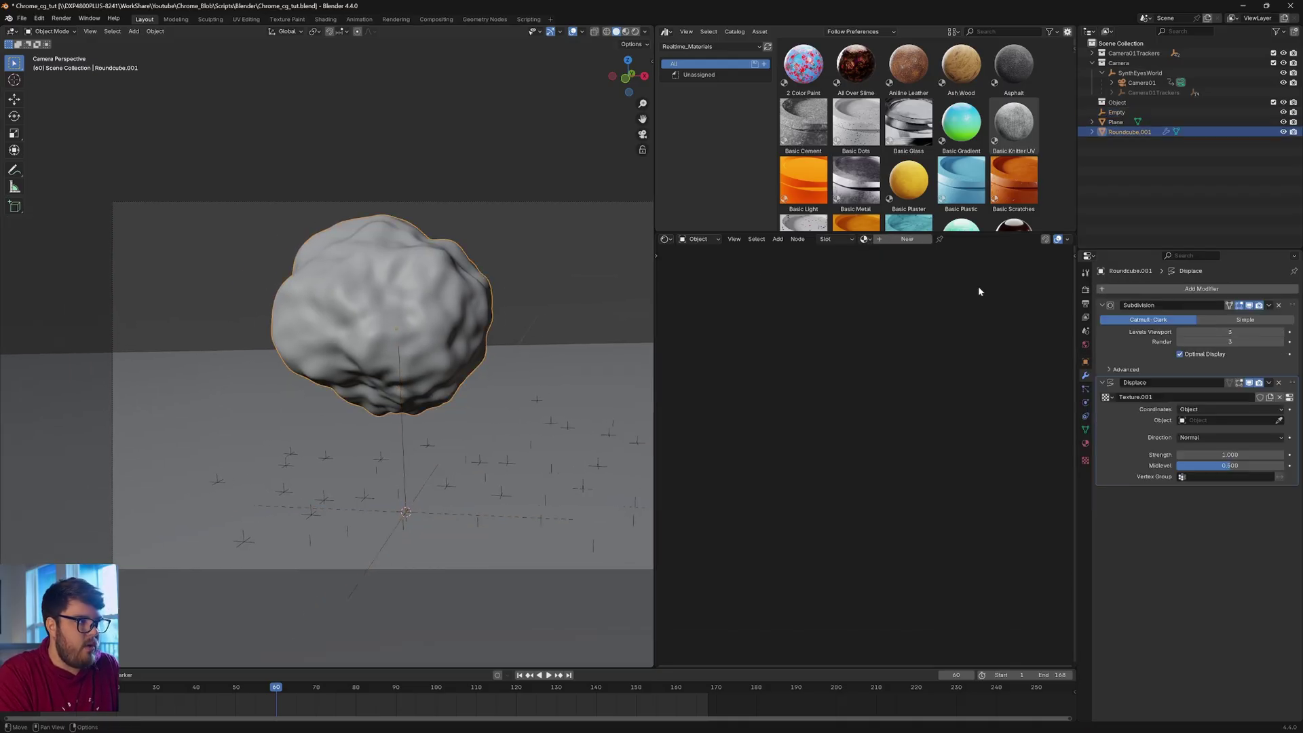
pyautogui.click(1279, 420)
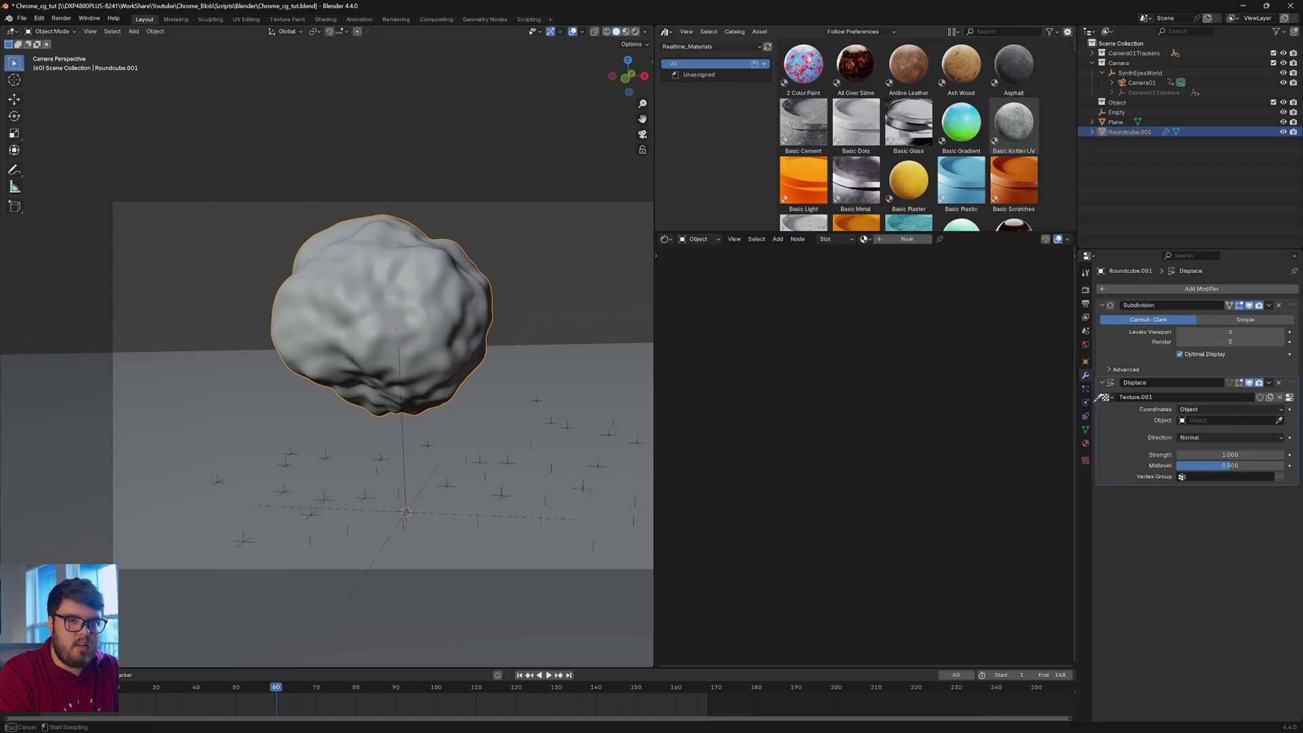
pyautogui.click(405, 427)
pyautogui.click(405, 427)
# - Try moving the Empty around freely to preview its effect on the blob's displacement
pyautogui.press('g')
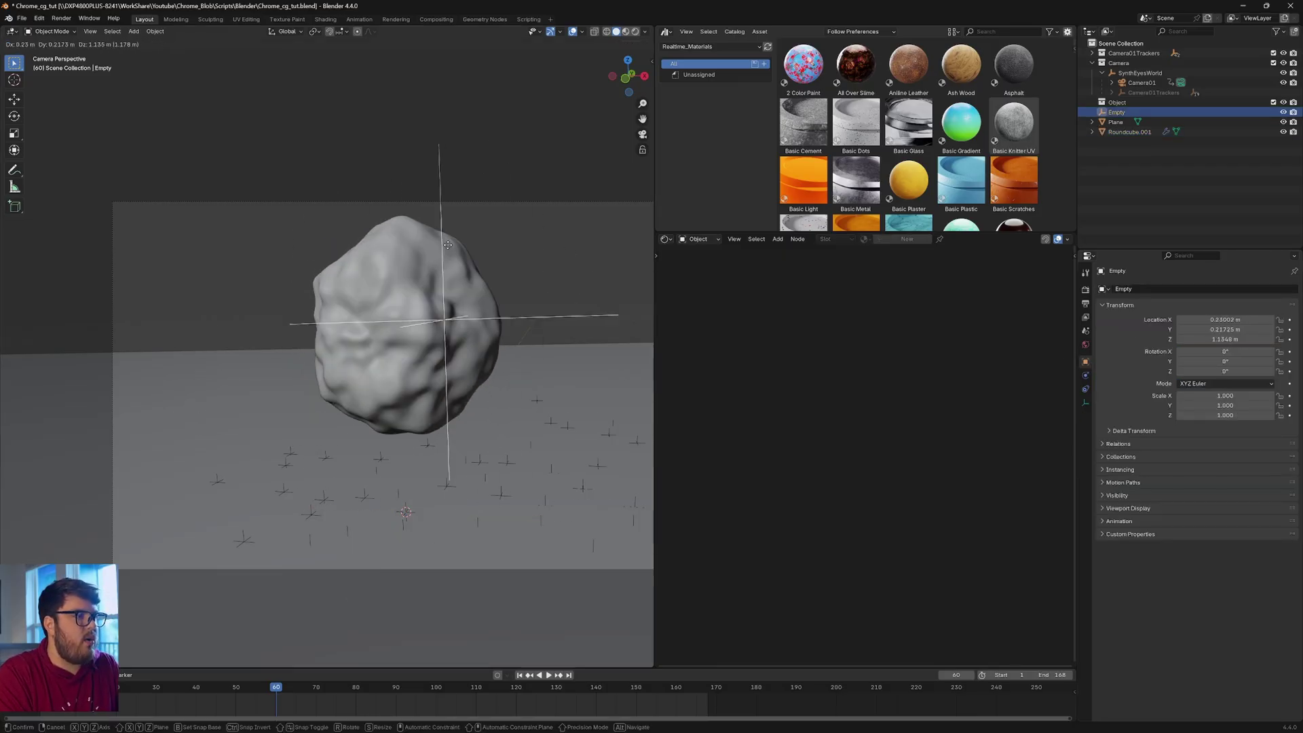
pyautogui.rightClick(447, 360)
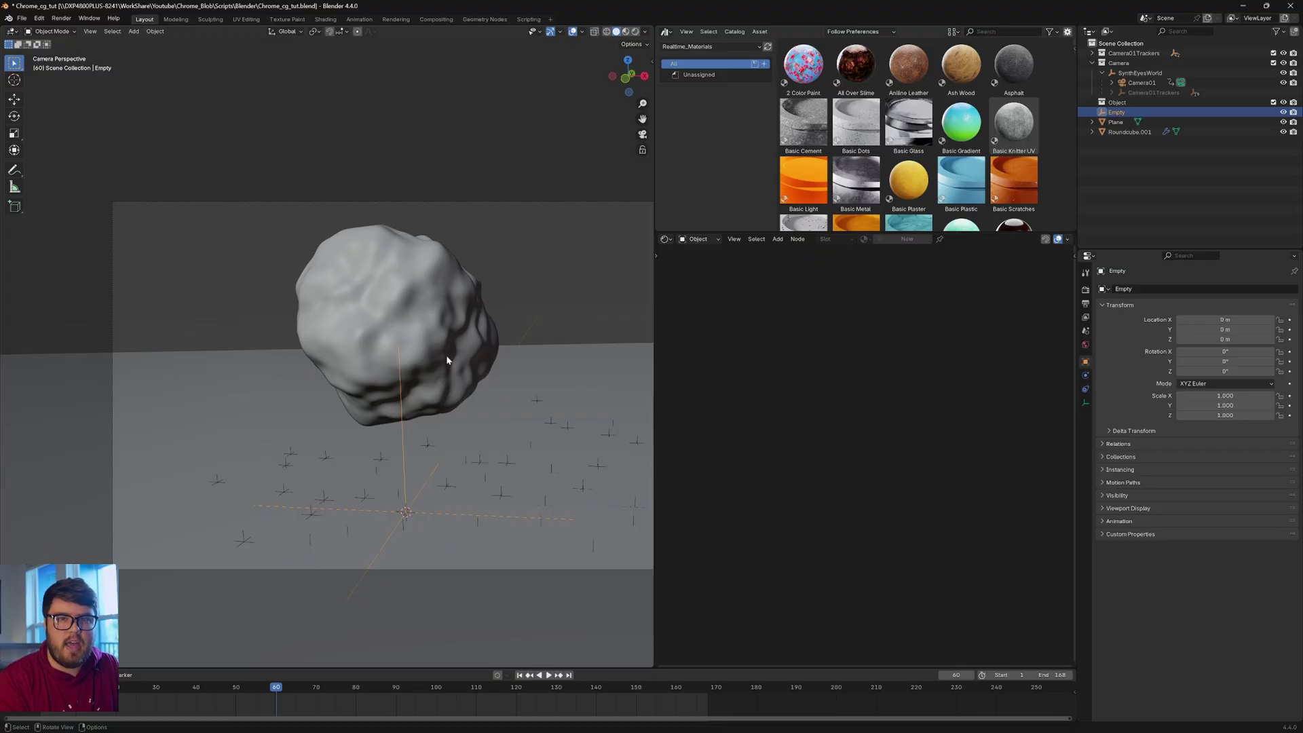
pyautogui.keyDown('shift'); pyautogui.moveTo(436, 372); pyautogui.dragTo(453, 368, button='middle'); pyautogui.keyUp('shift')
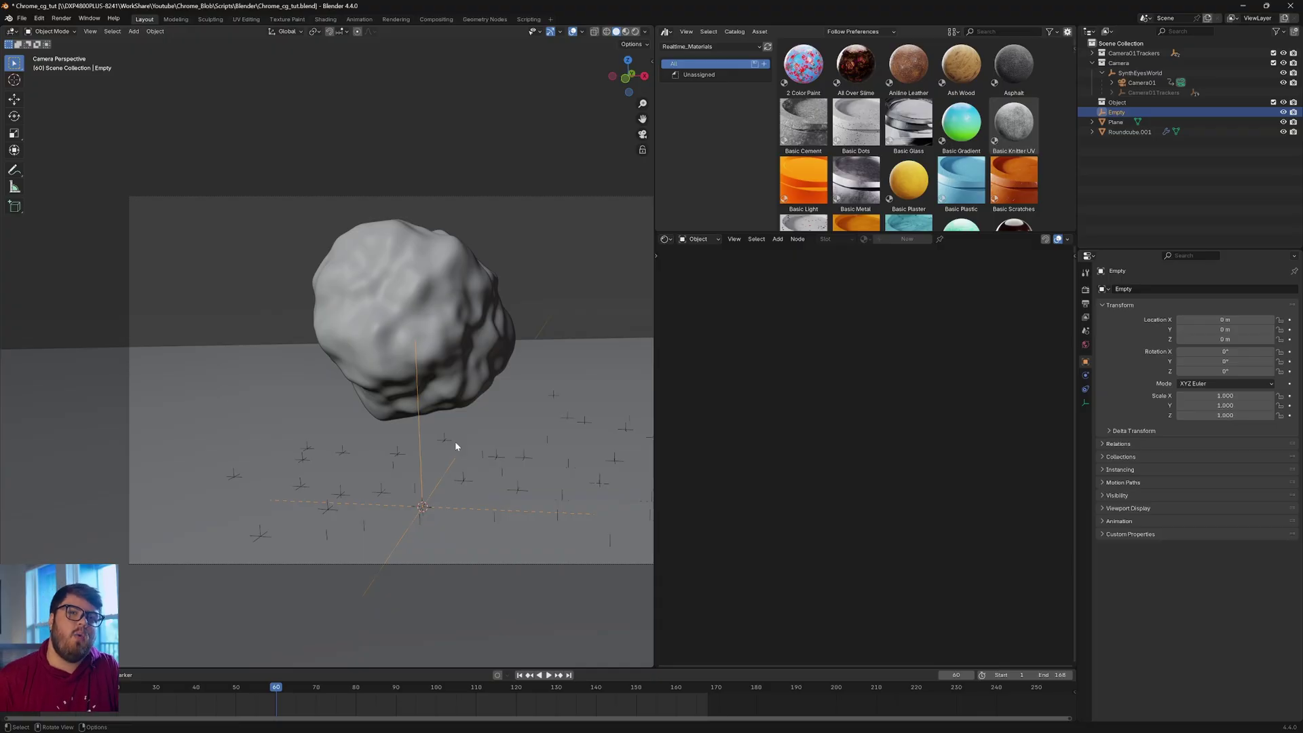
pyautogui.keyDown('shift'); pyautogui.moveTo(456, 446); pyautogui.dragTo(432, 380, button='middle'); pyautogui.keyUp('shift')
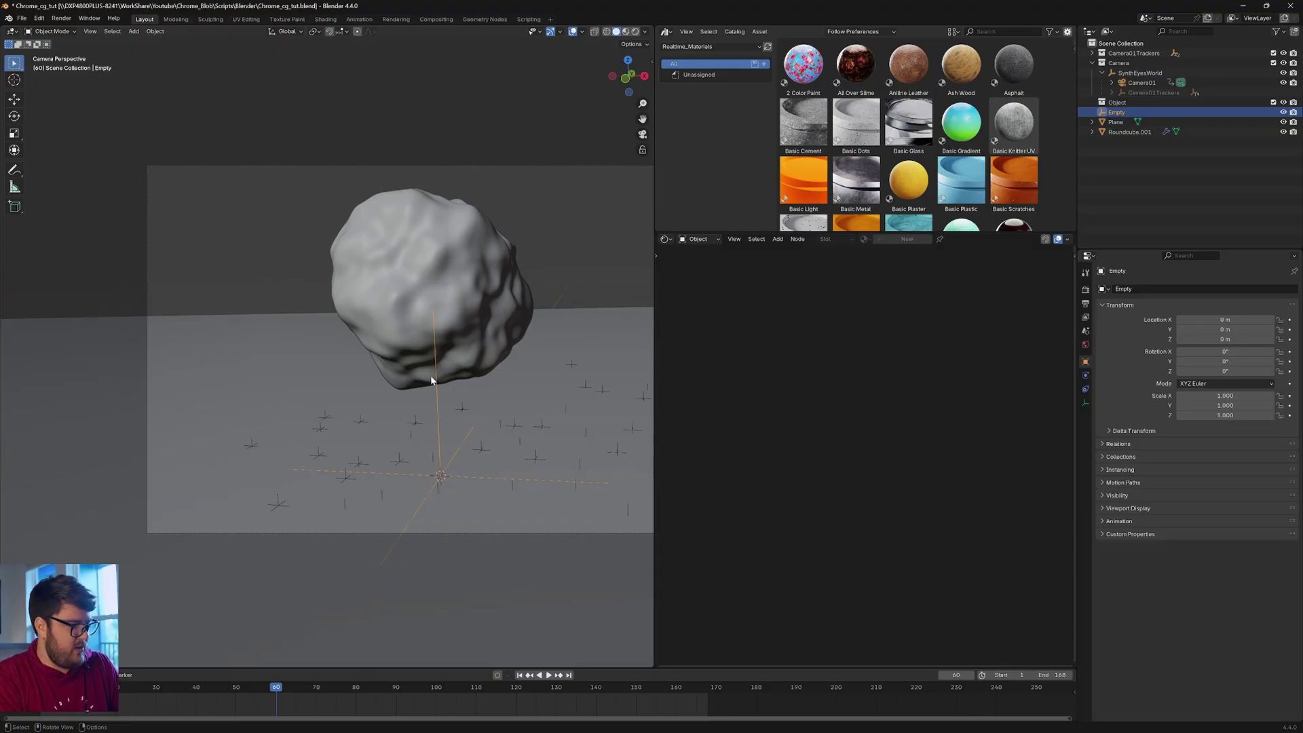
# - Display the Empty's transform values in the viewport
pyautogui.press('n')
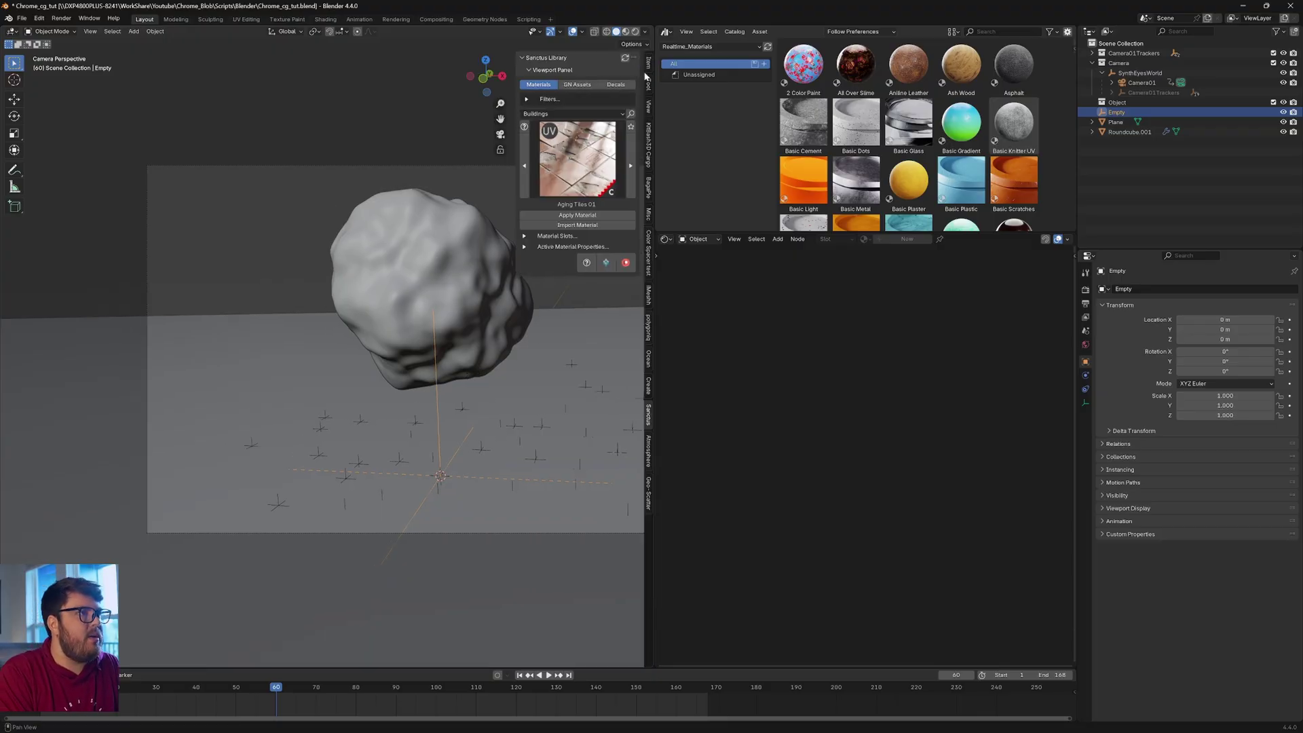
pyautogui.click(647, 65)
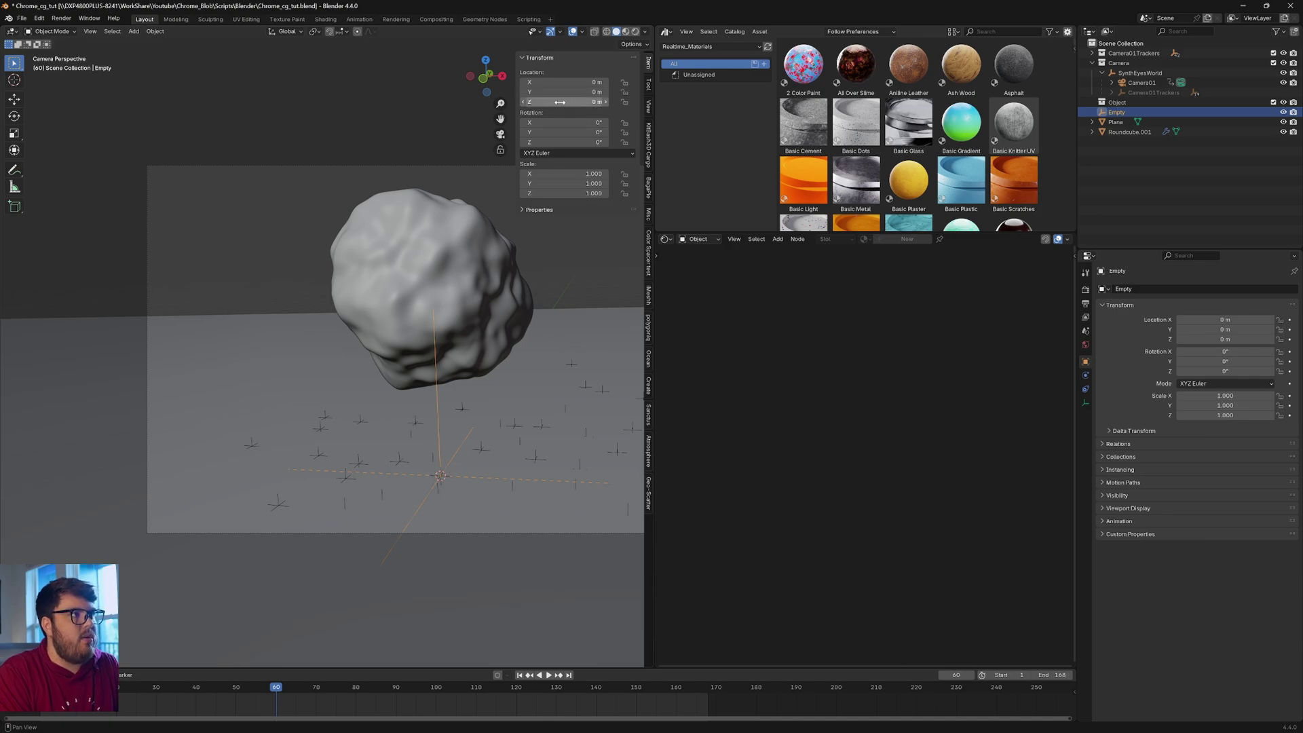
pyautogui.press('g')
pyautogui.press('z')
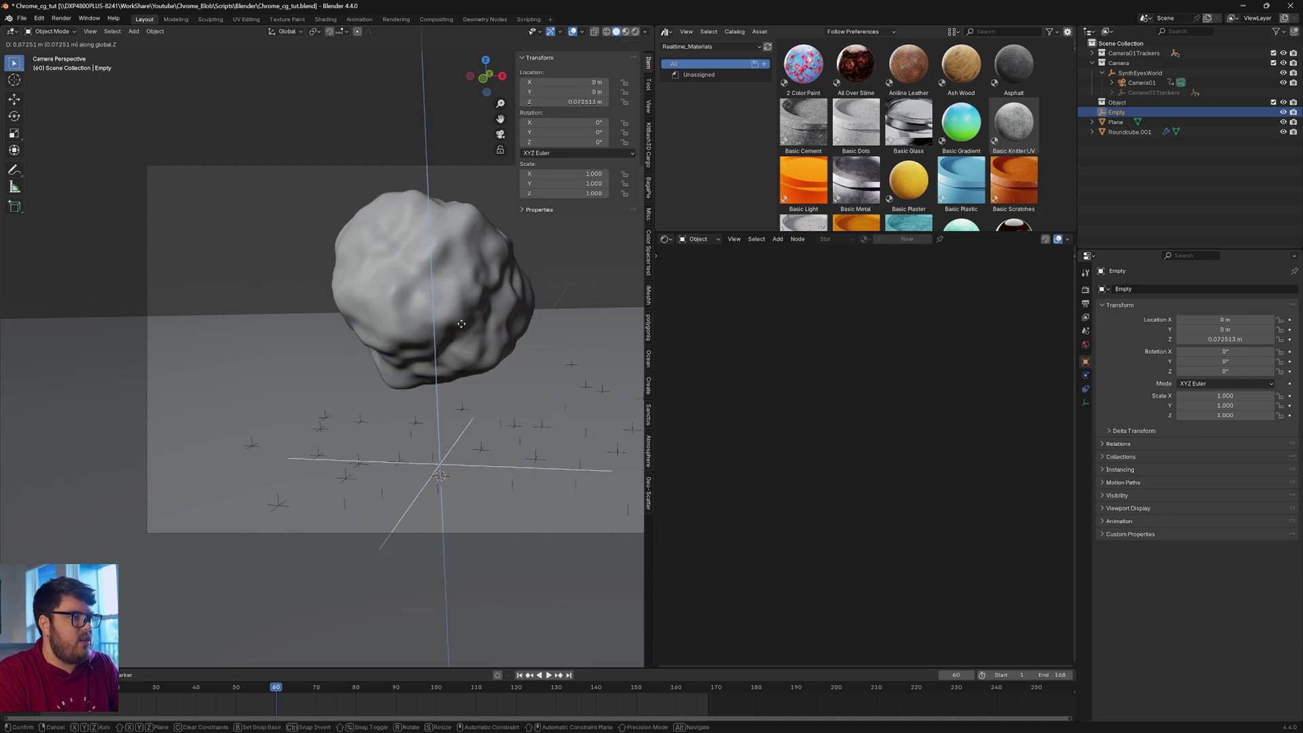
pyautogui.press('Escape')
# - Drive the Empty's Z location with the expression #frame/10 and play the animation in the camera view
pyautogui.doubleClick(563, 102)
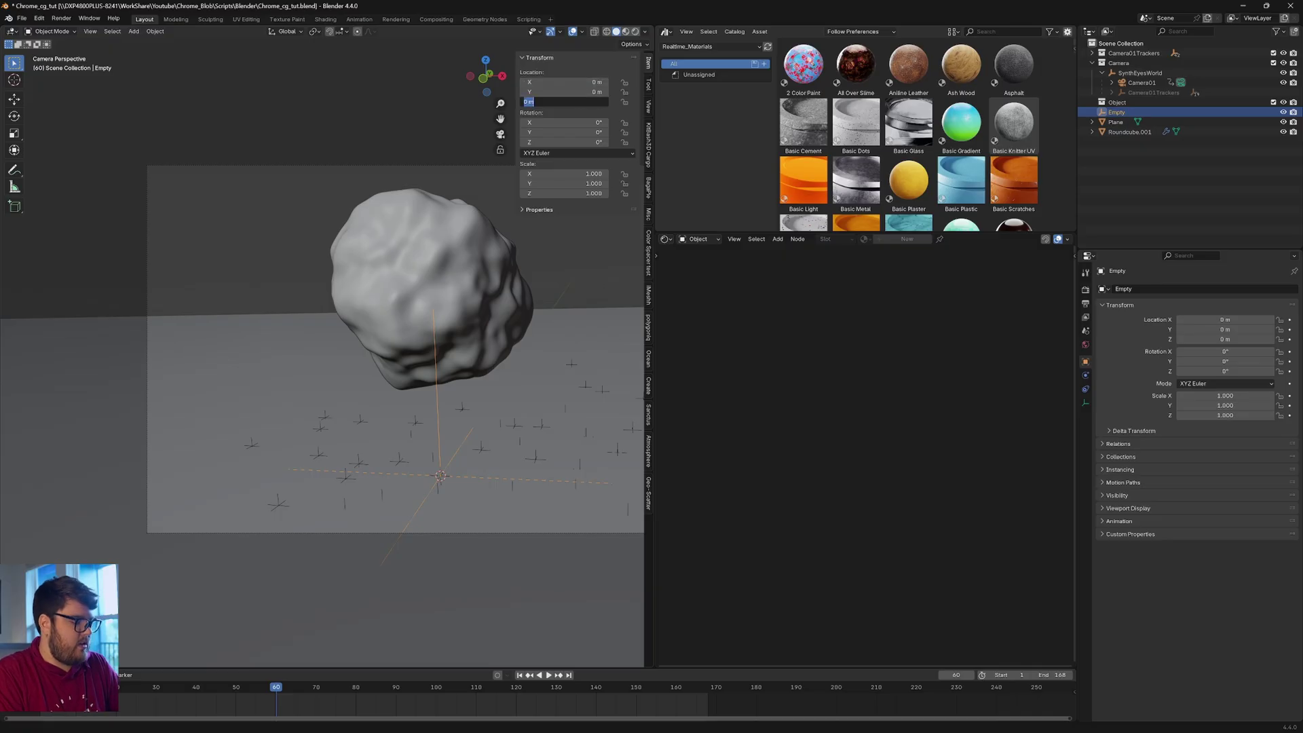
pyautogui.write('#frame')
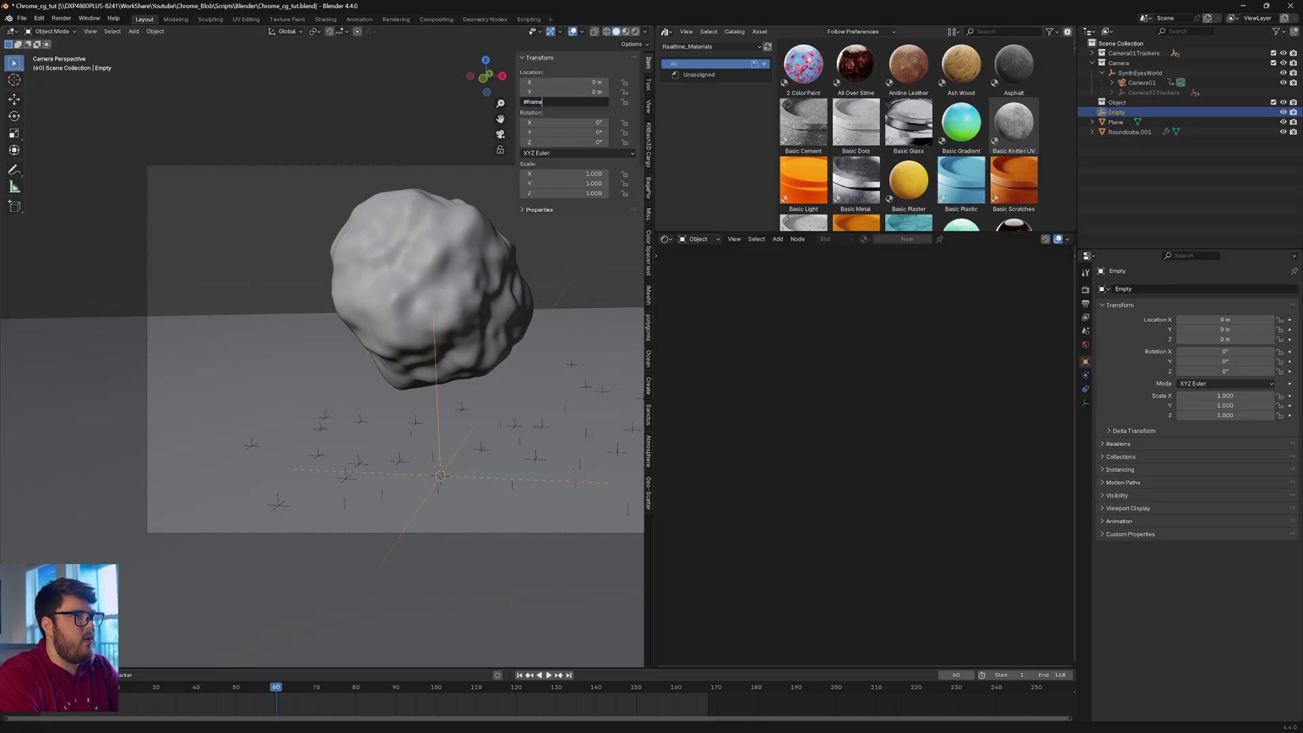
pyautogui.write('/10')
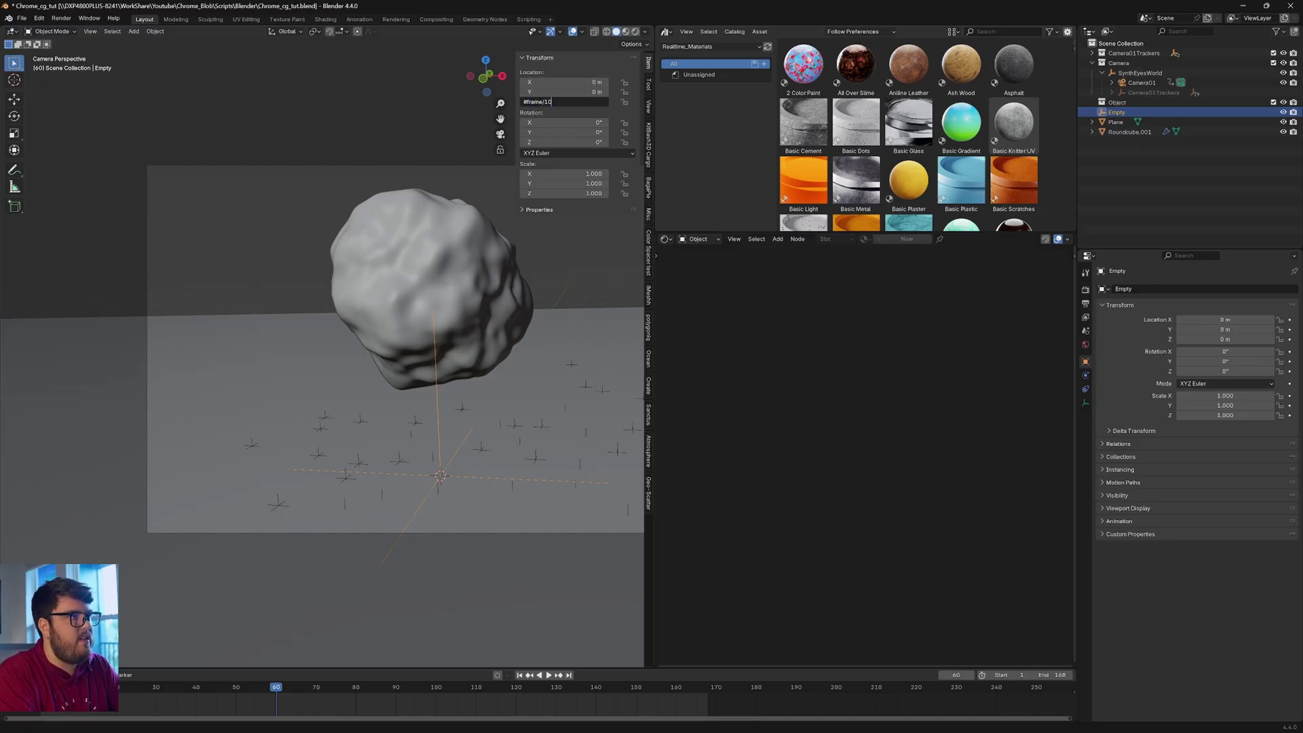
pyautogui.press('Return')
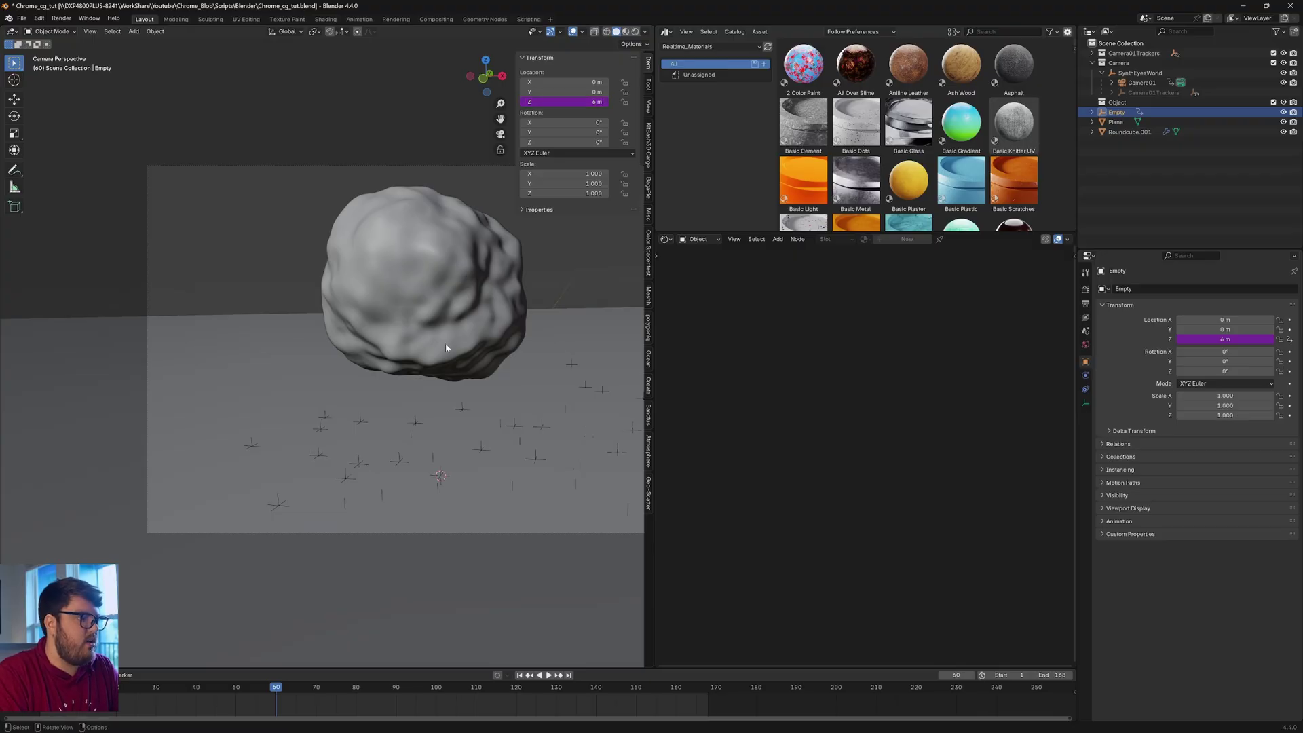
pyautogui.press('space')
pyautogui.scroll(-5, 458, 314)
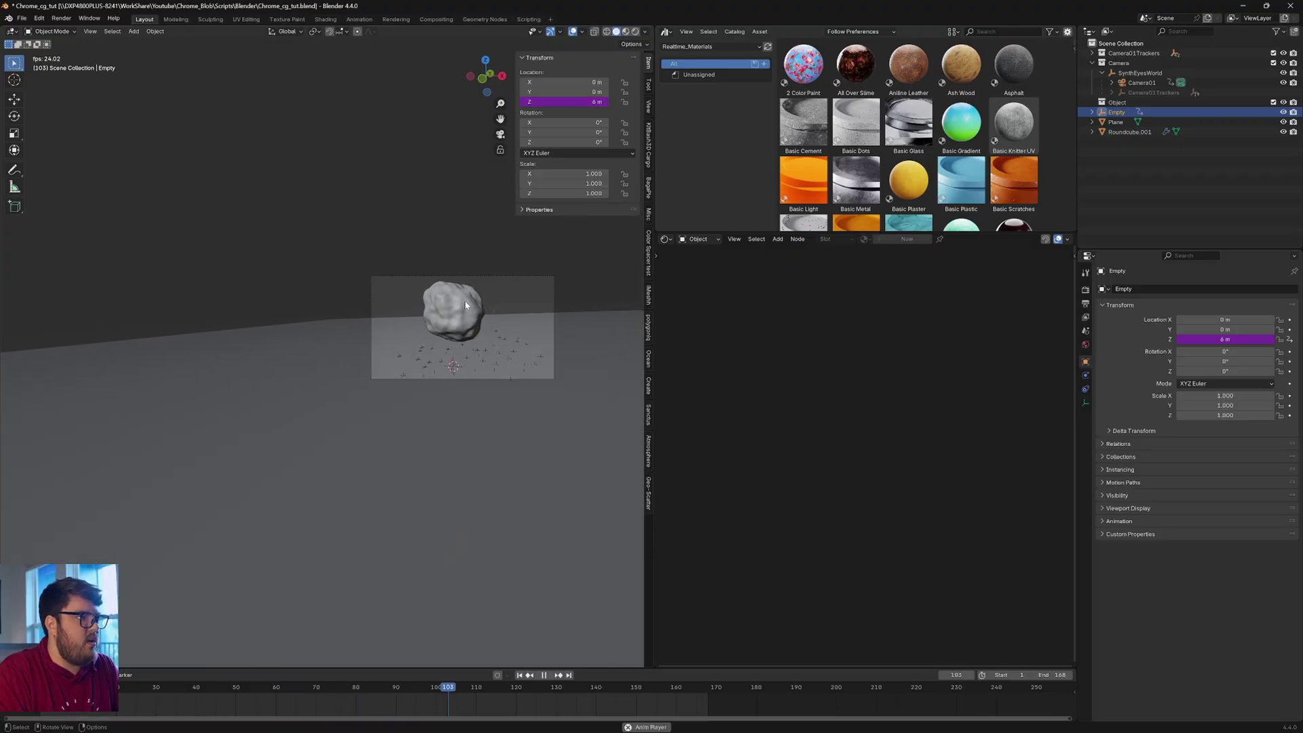
# - Slow the Empty's Z driver by changing its expression to #frame/100, and play the animation to check the slower displacement
pyautogui.scroll(5, 459, 314)
pyautogui.press('space')
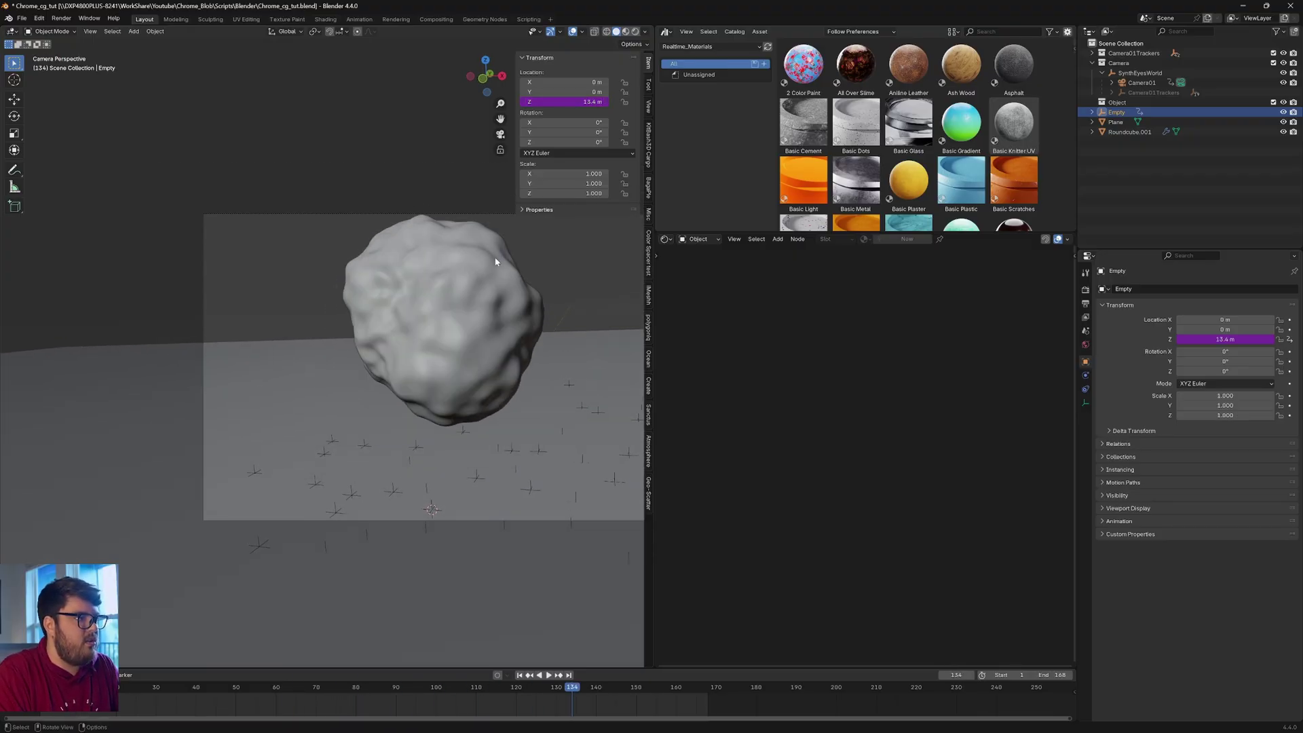
pyautogui.click(563, 102)
pyautogui.write('0')
pyautogui.press('Return')
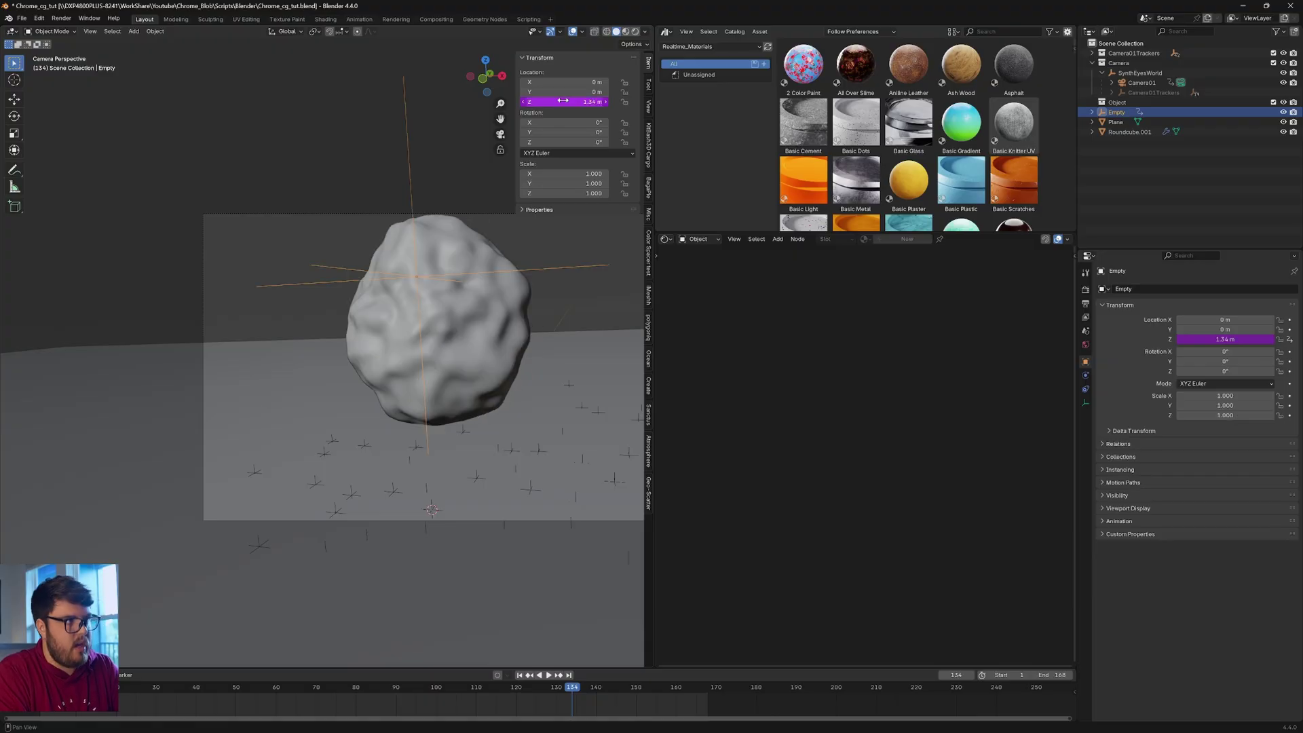
pyautogui.press('space')
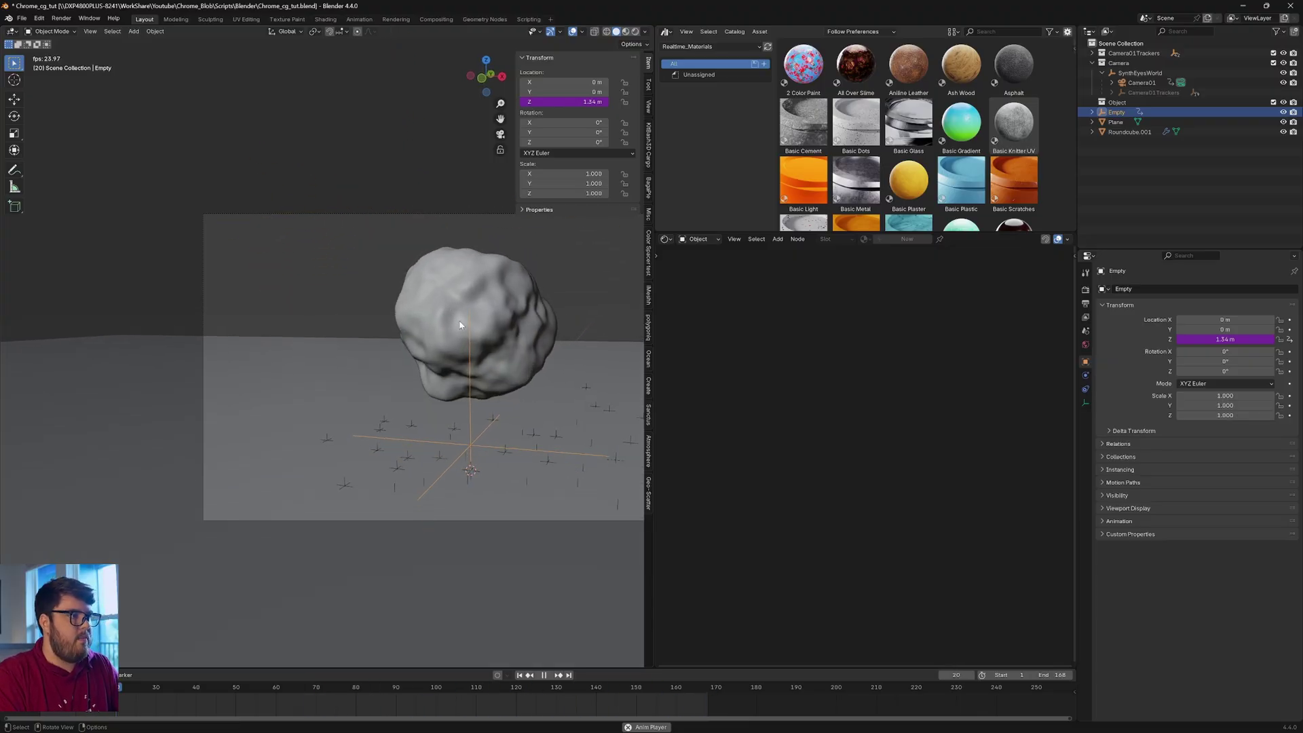
pyautogui.press('space')
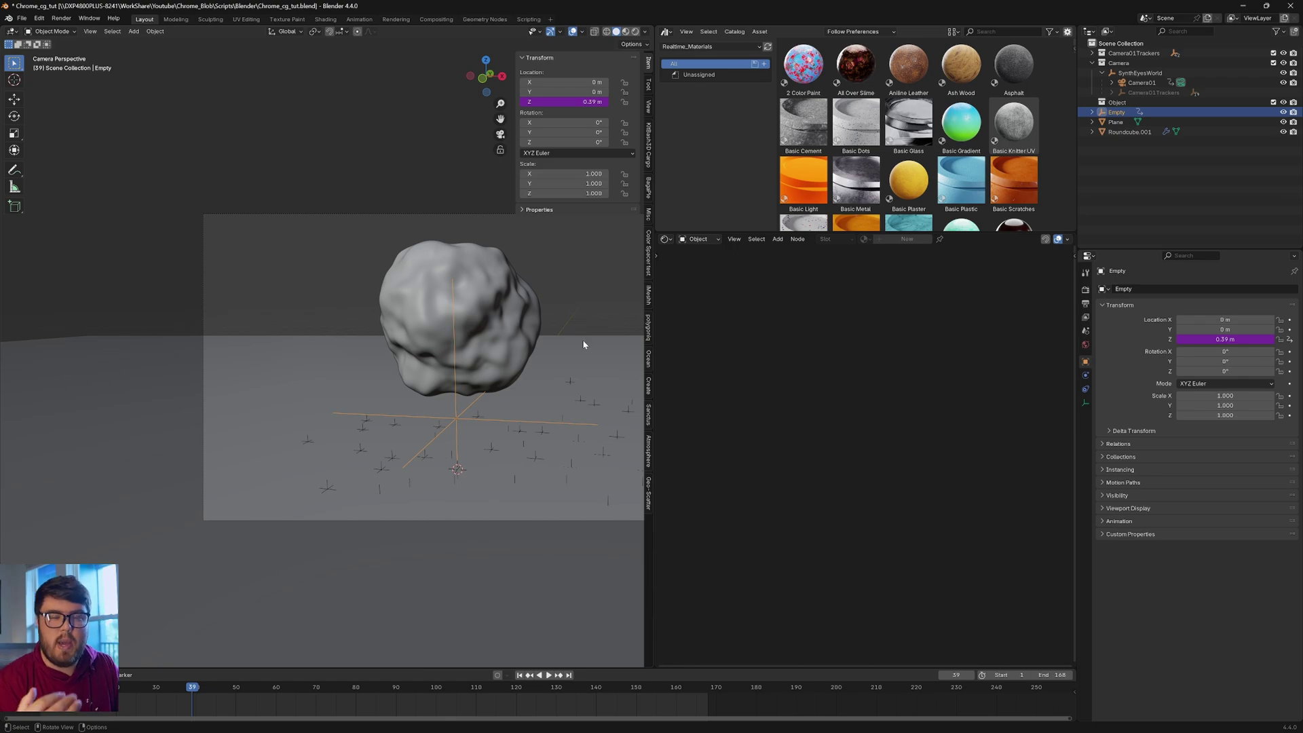
# - Try moving the Empty along the Y axis to preview its effect on the blob, and play the animation up close
pyautogui.press('g')
pyautogui.press('y')
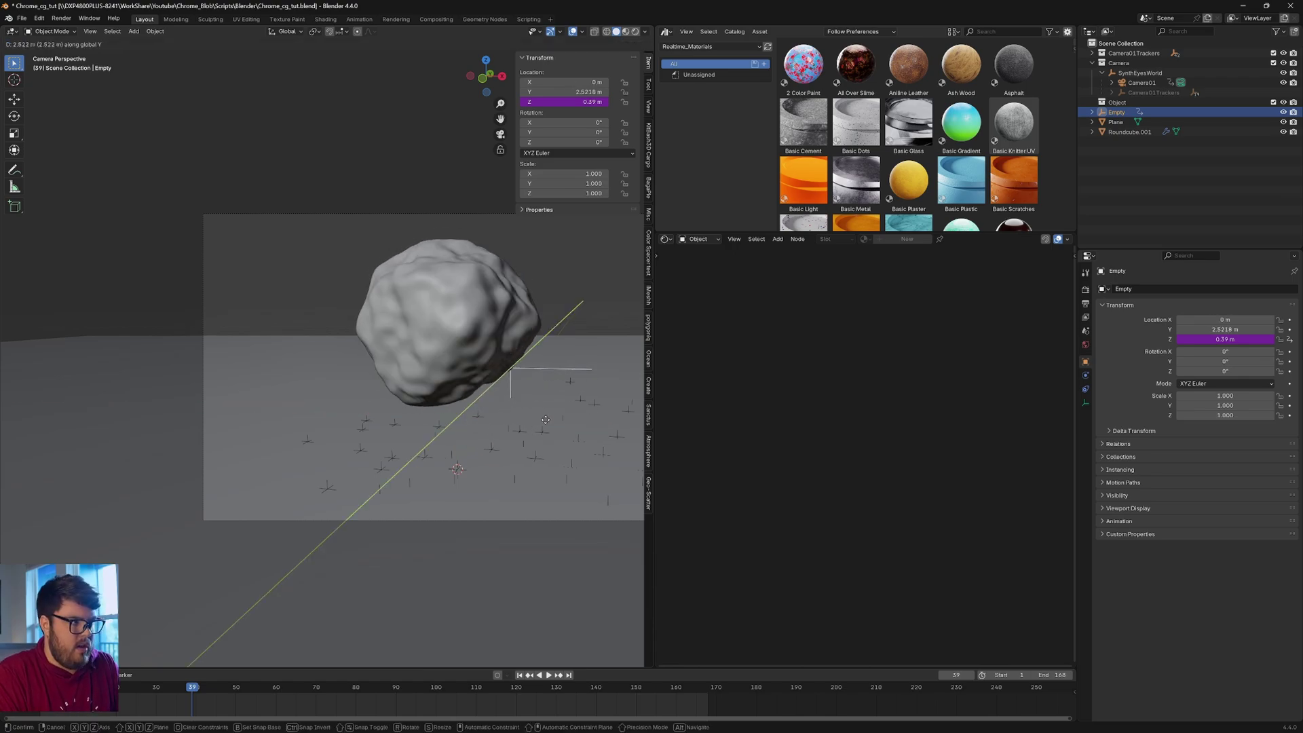
pyautogui.press('Escape')
pyautogui.scroll(3, 480, 329)
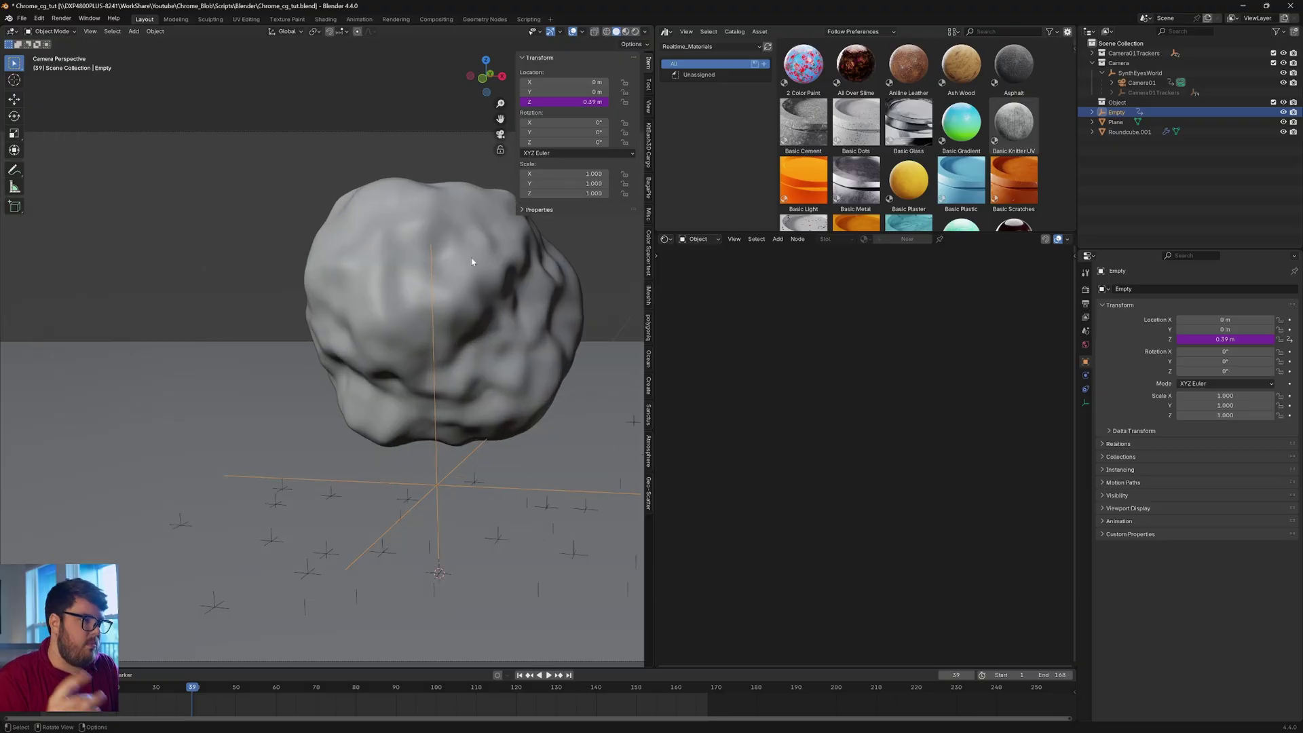
pyautogui.press('space')
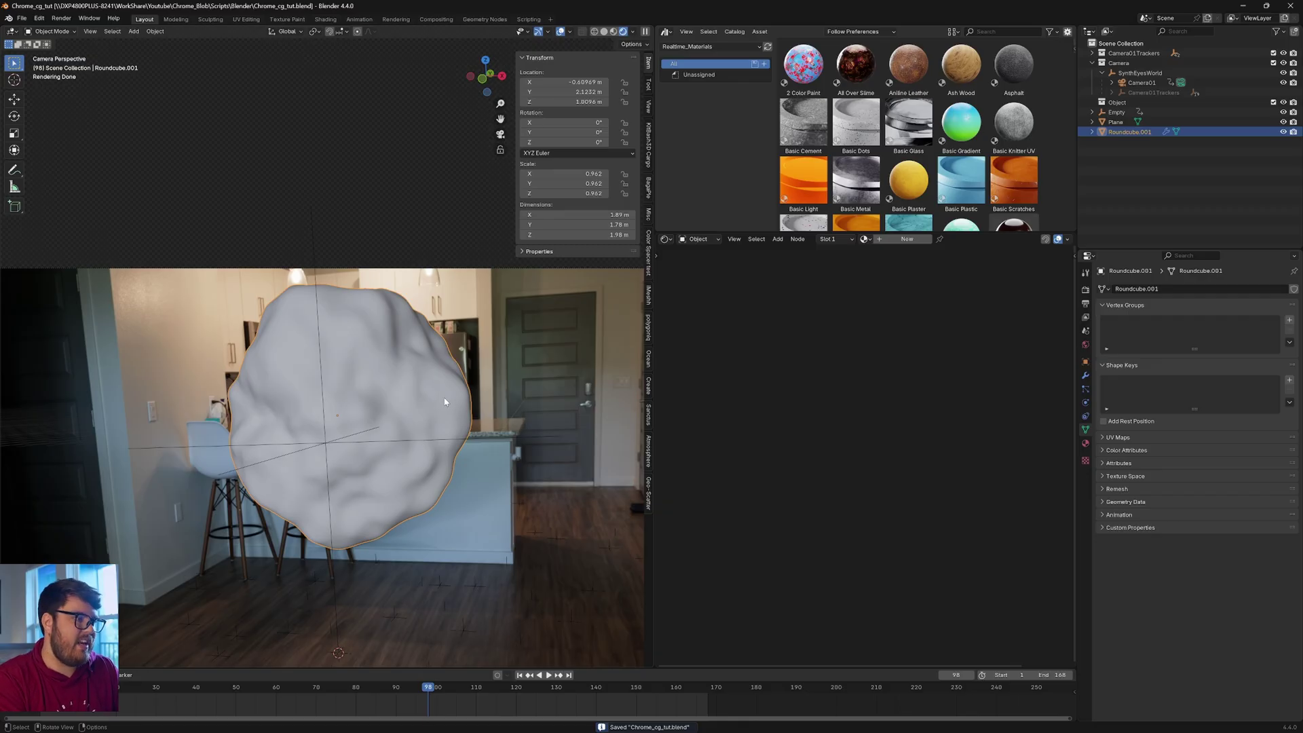
# - Create a new material for the blob and keep its node tree in view in the Shader Editor
pyautogui.click(906, 239)
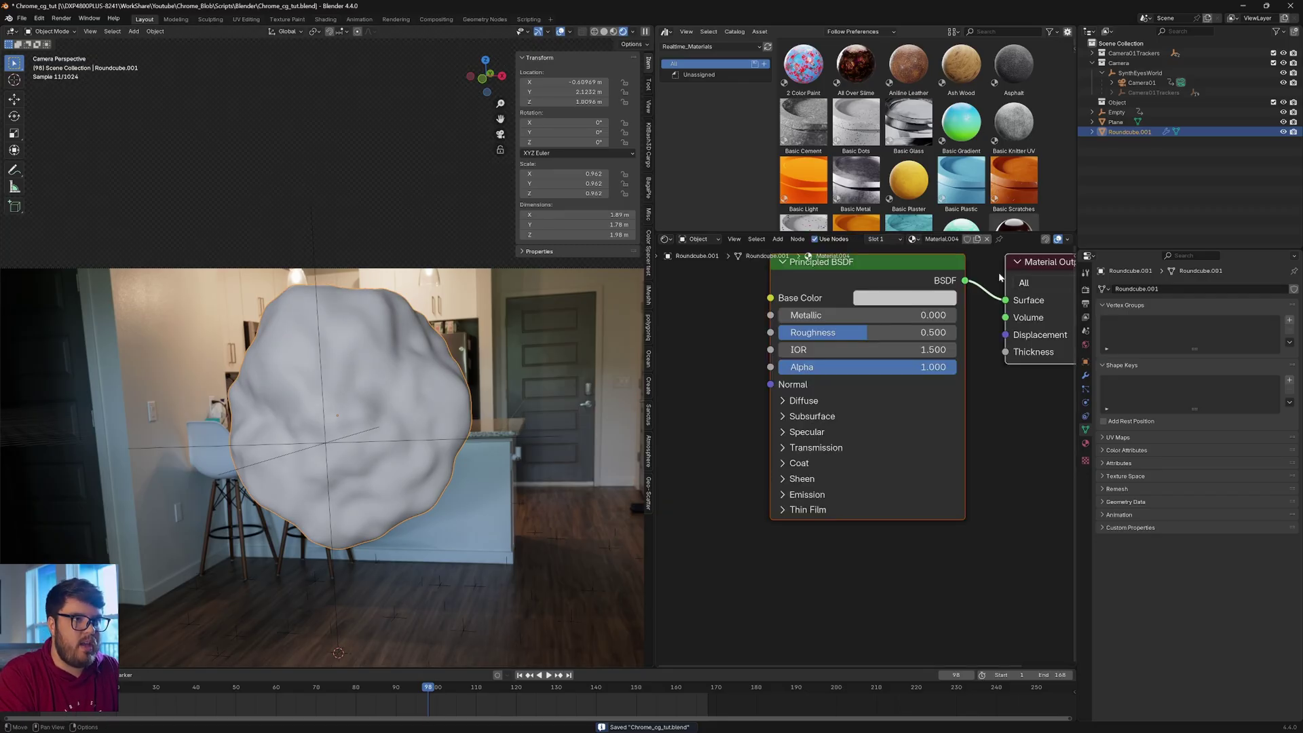
pyautogui.click(666, 239)
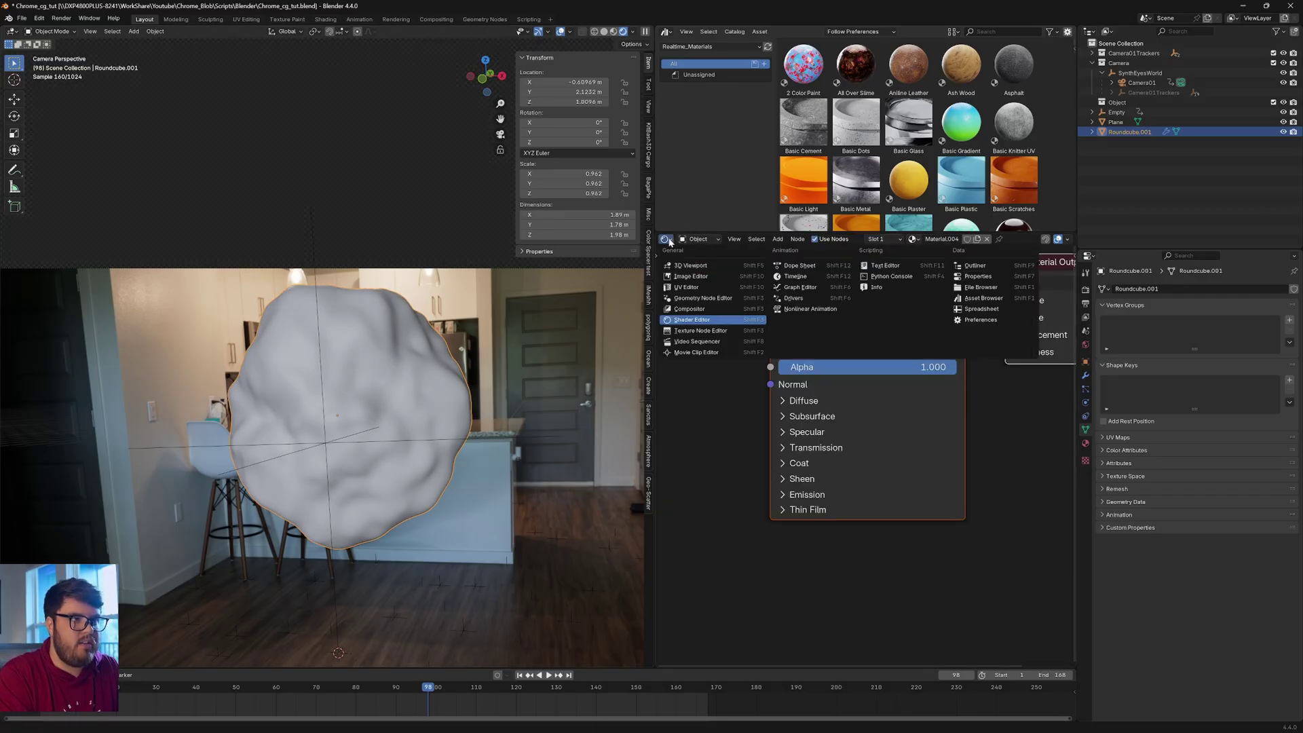
pyautogui.click(687, 320)
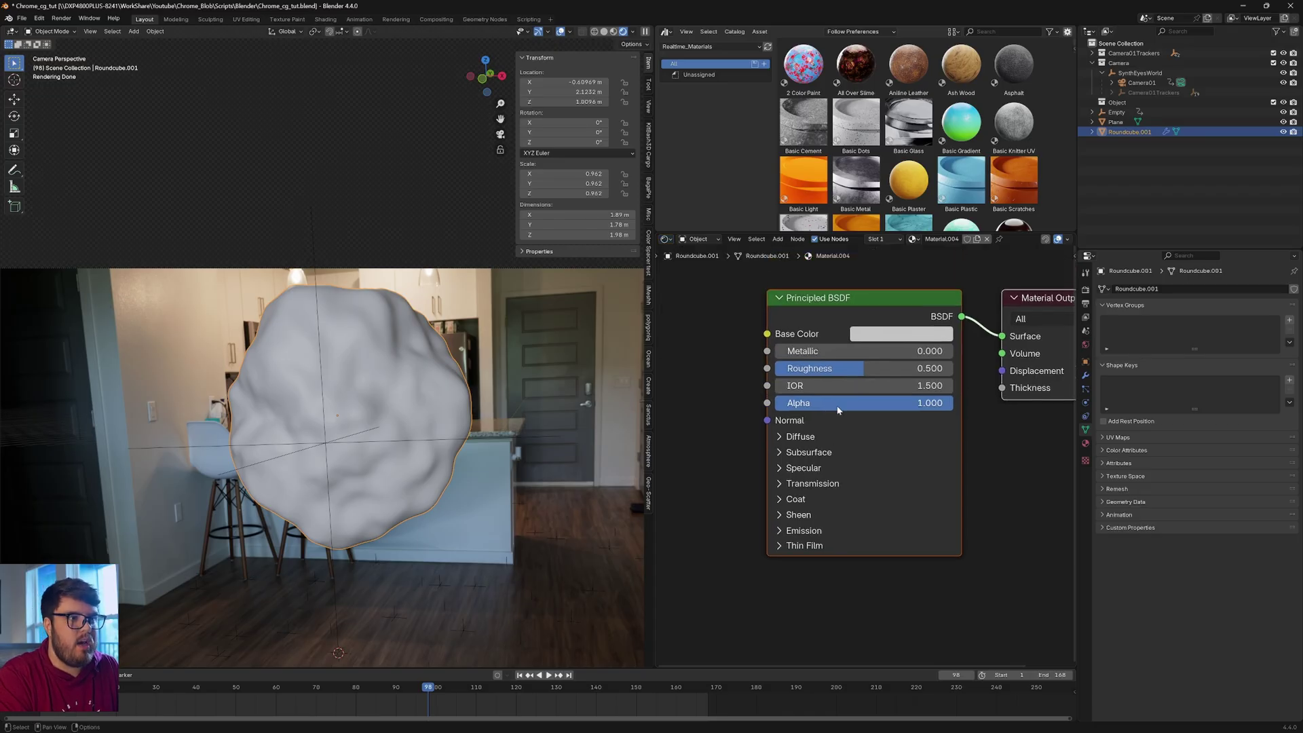
pyautogui.moveTo(860, 318)
pyautogui.mouseDown(button='middle')
pyautogui.moveTo(854, 309)
pyautogui.moveTo(866, 314)
pyautogui.mouseUp(button='middle')
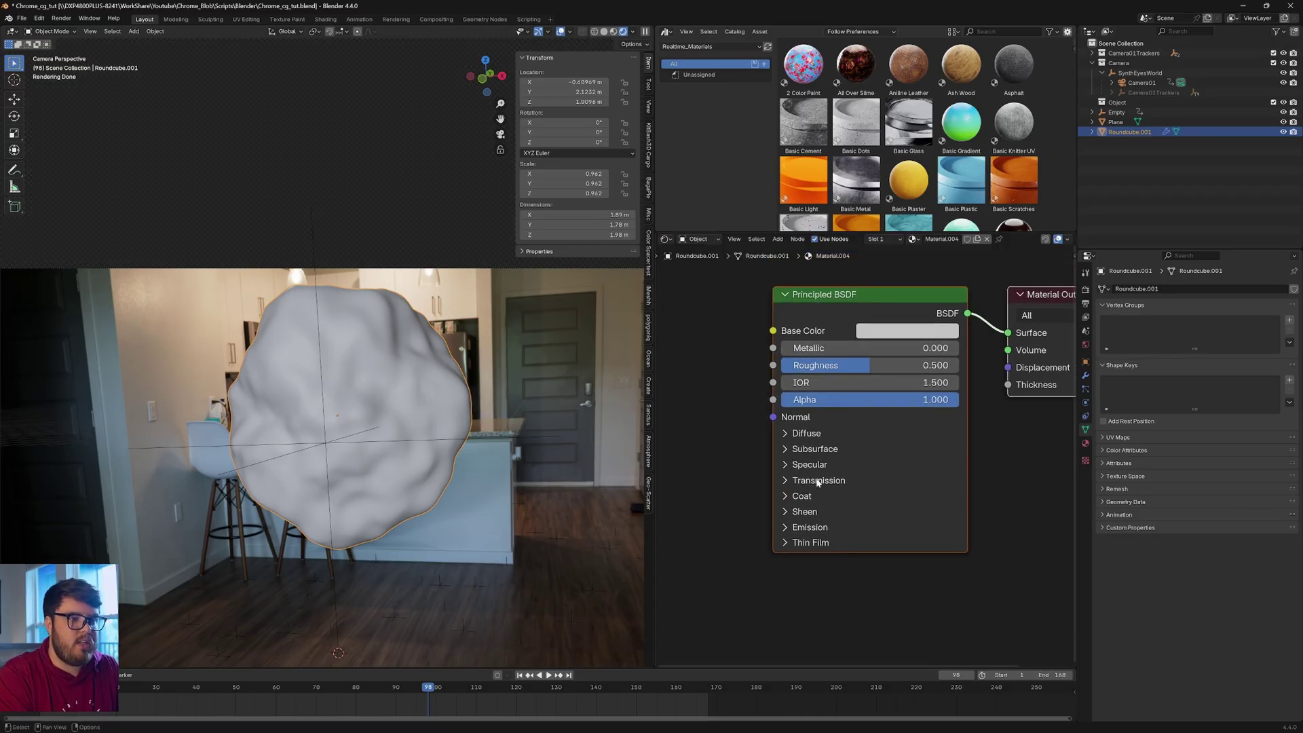
# - Set the Subsurface Weight of the blob's Principled BSDF to 1.000 and inspect the blob's surface up close
pyautogui.click(808, 450)
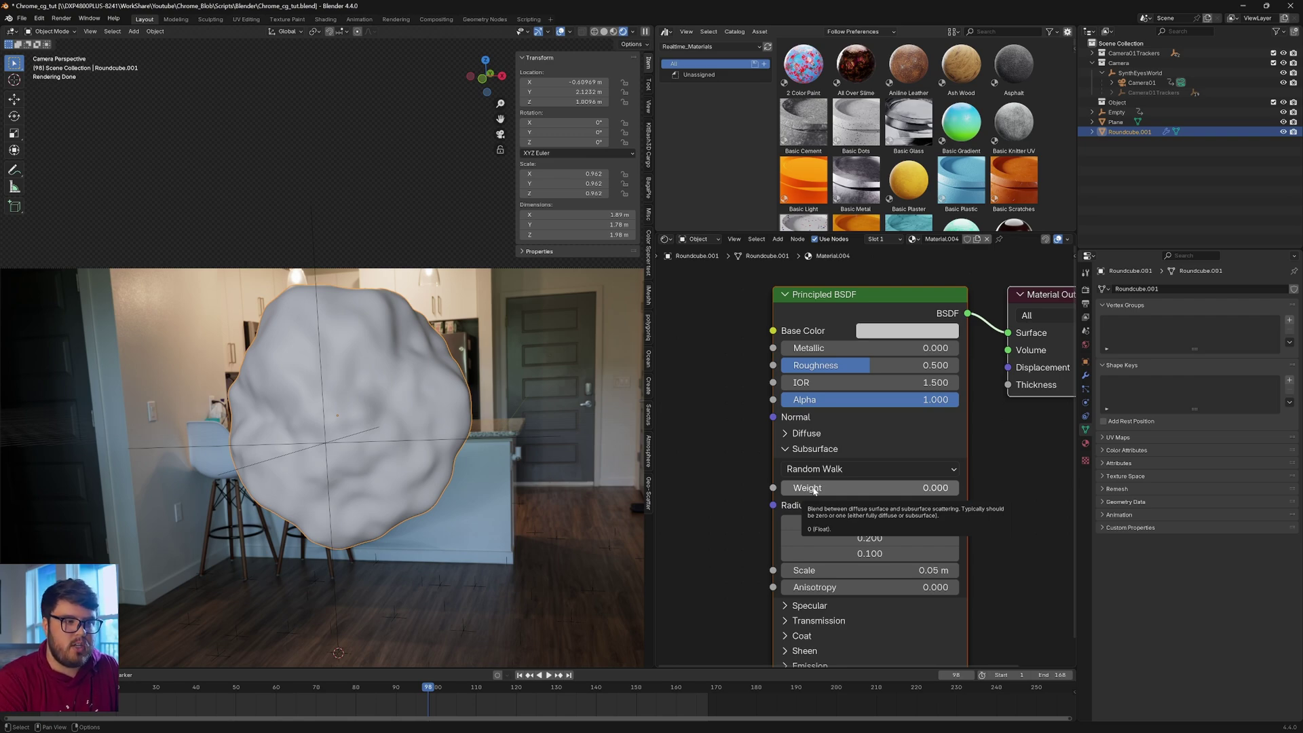
pyautogui.moveTo(814, 490); pyautogui.dragTo(958, 490)
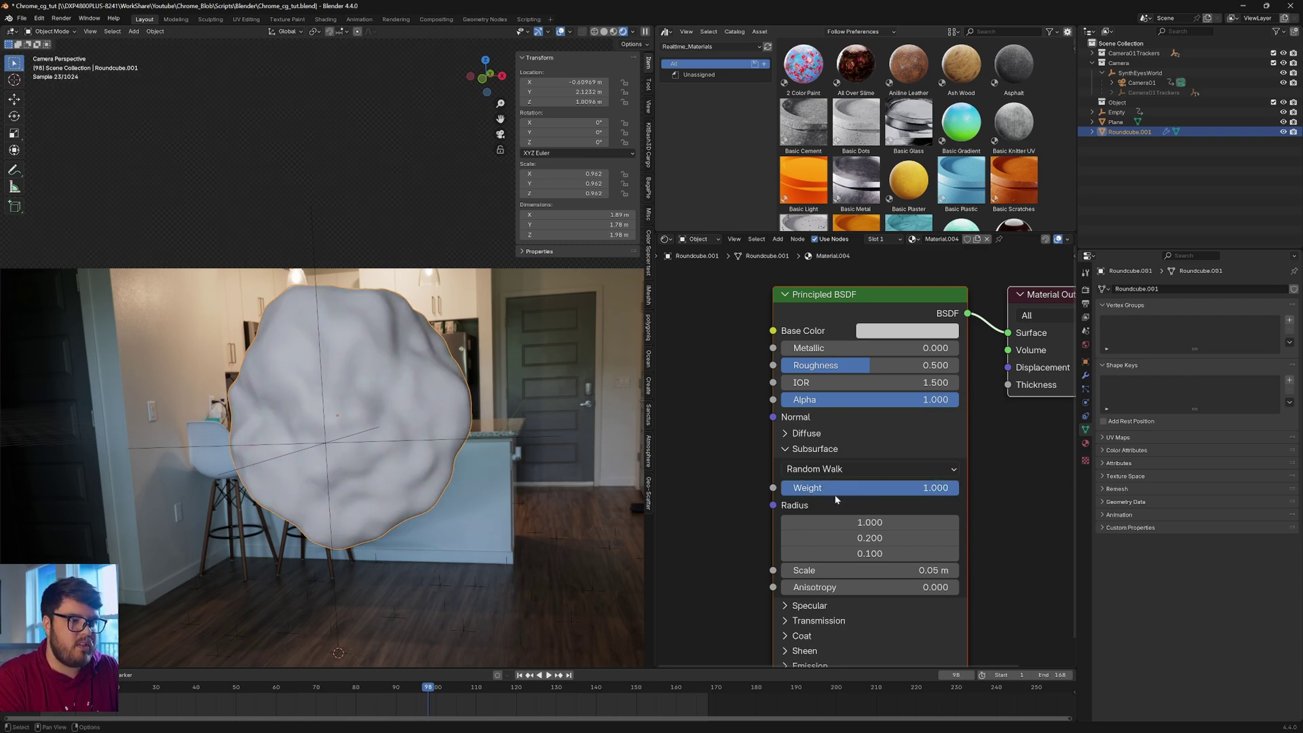
pyautogui.scroll(4, 344, 365)
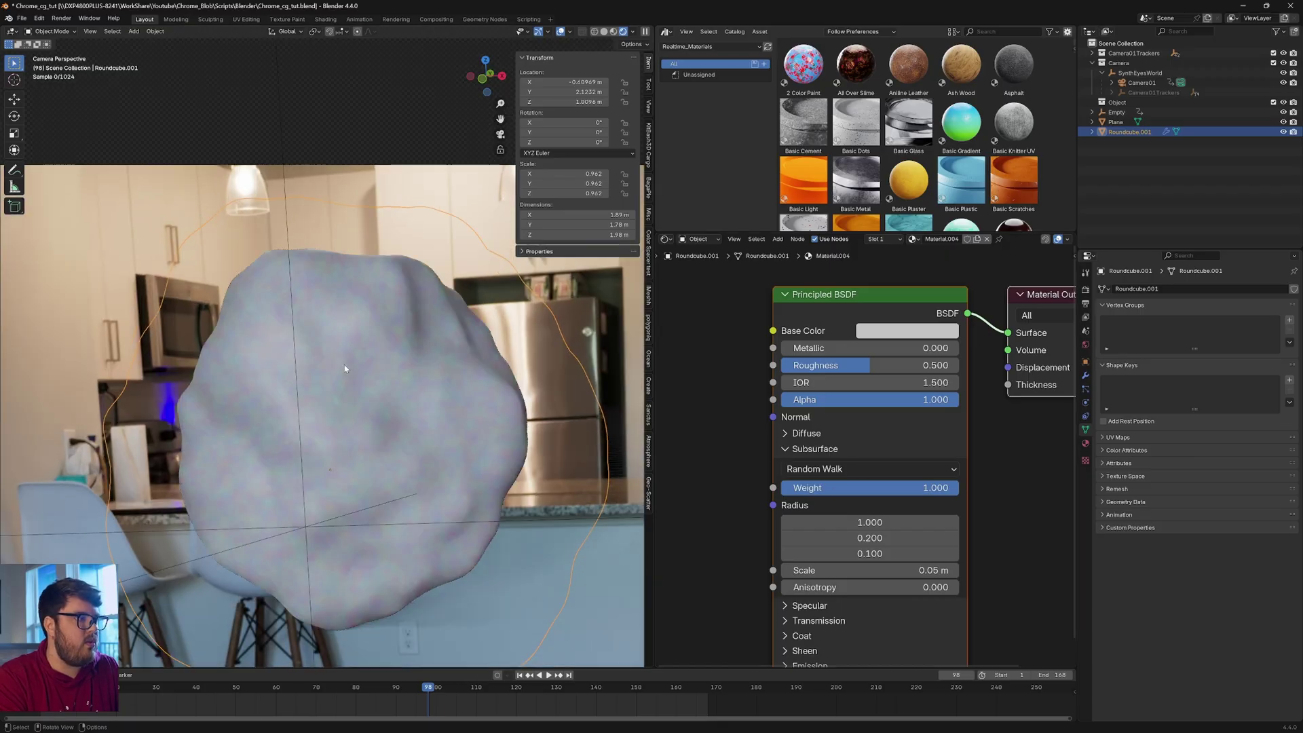
pyautogui.keyDown('shift'); pyautogui.moveTo(411, 310); pyautogui.dragTo(368, 370, button='middle'); pyautogui.keyUp('shift')
pyautogui.scroll(3, 367, 370)
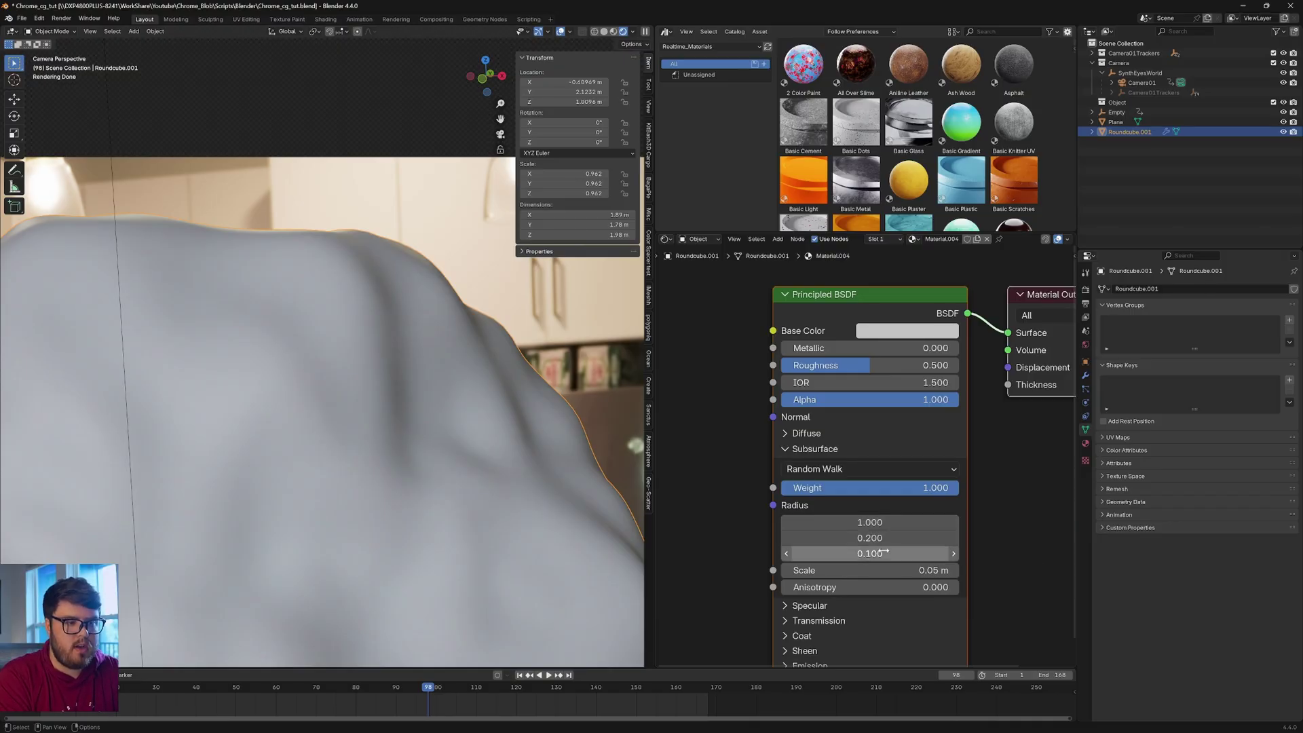
# - Set the first Subsurface Radius value of the Principled BSDF to 70
pyautogui.click(861, 522)
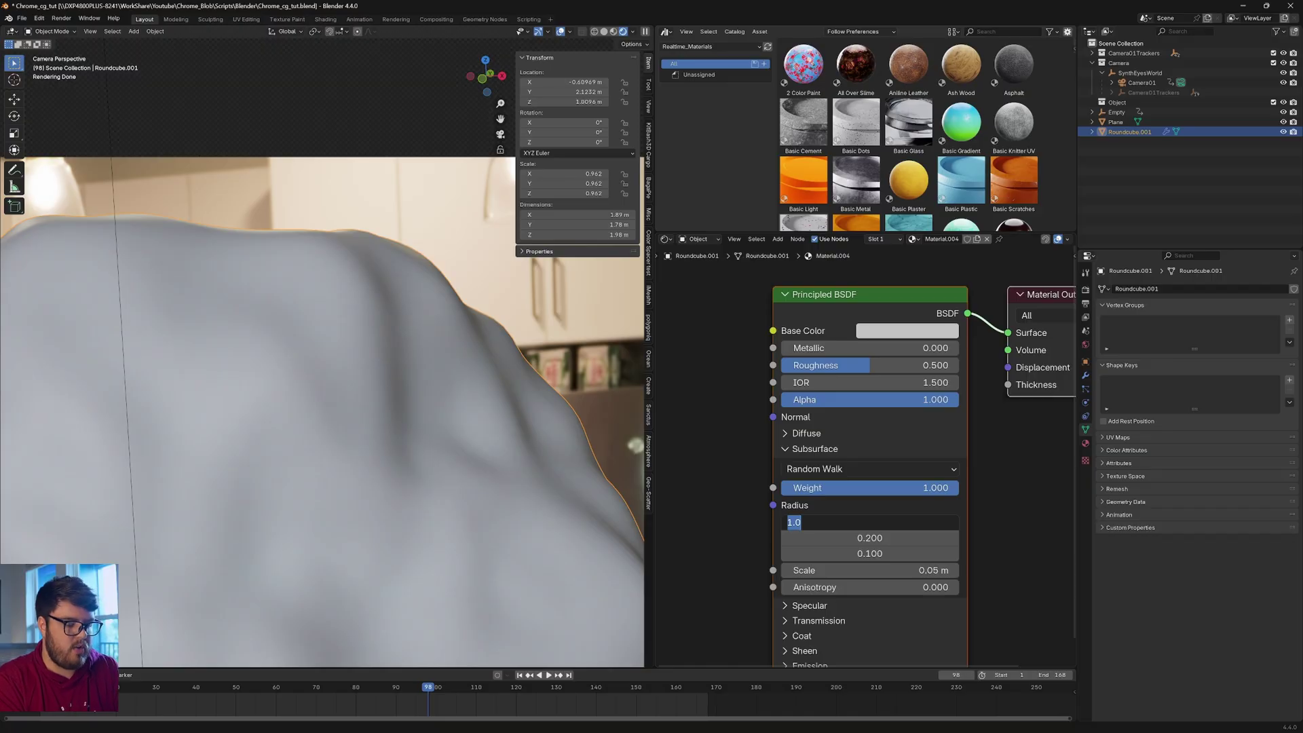
pyautogui.write('70')
pyautogui.press('Return')
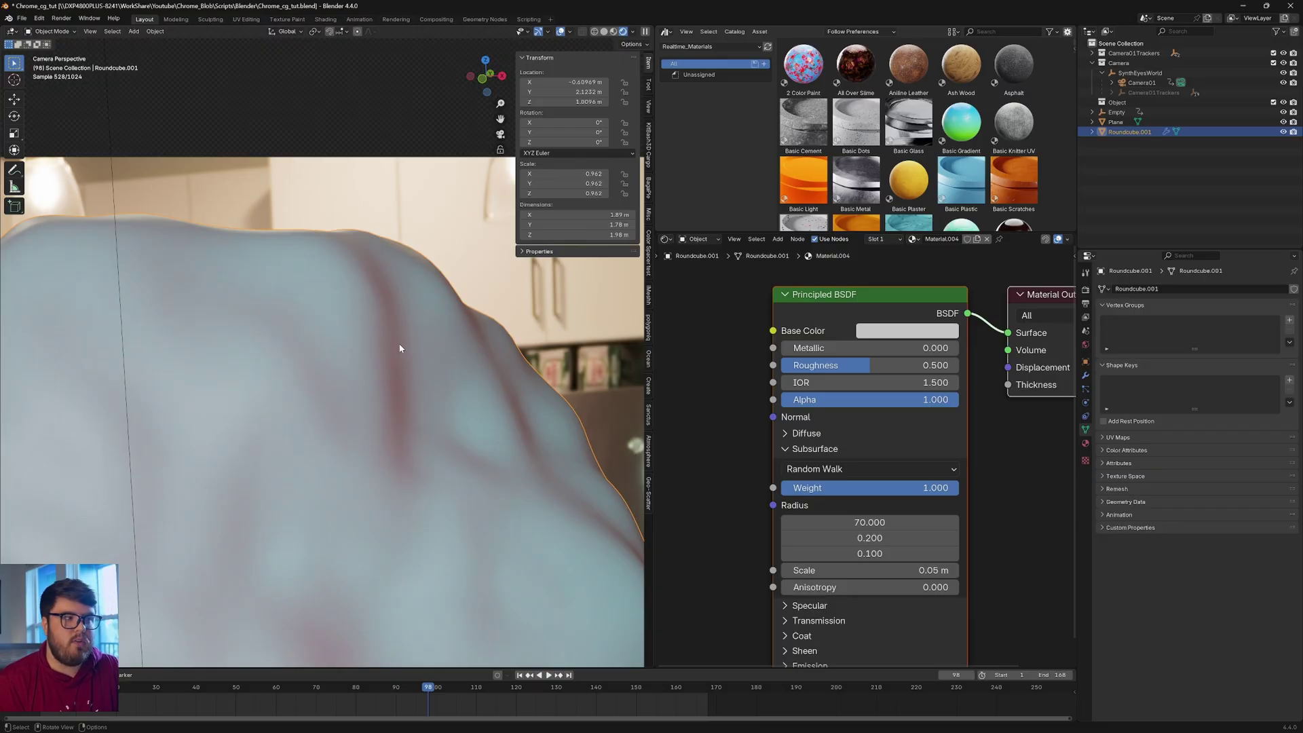
# - Try a second Subsurface Radius value of 100 and undo it
pyautogui.doubleClick(869, 537)
pyautogui.write('100')
pyautogui.press('Return')
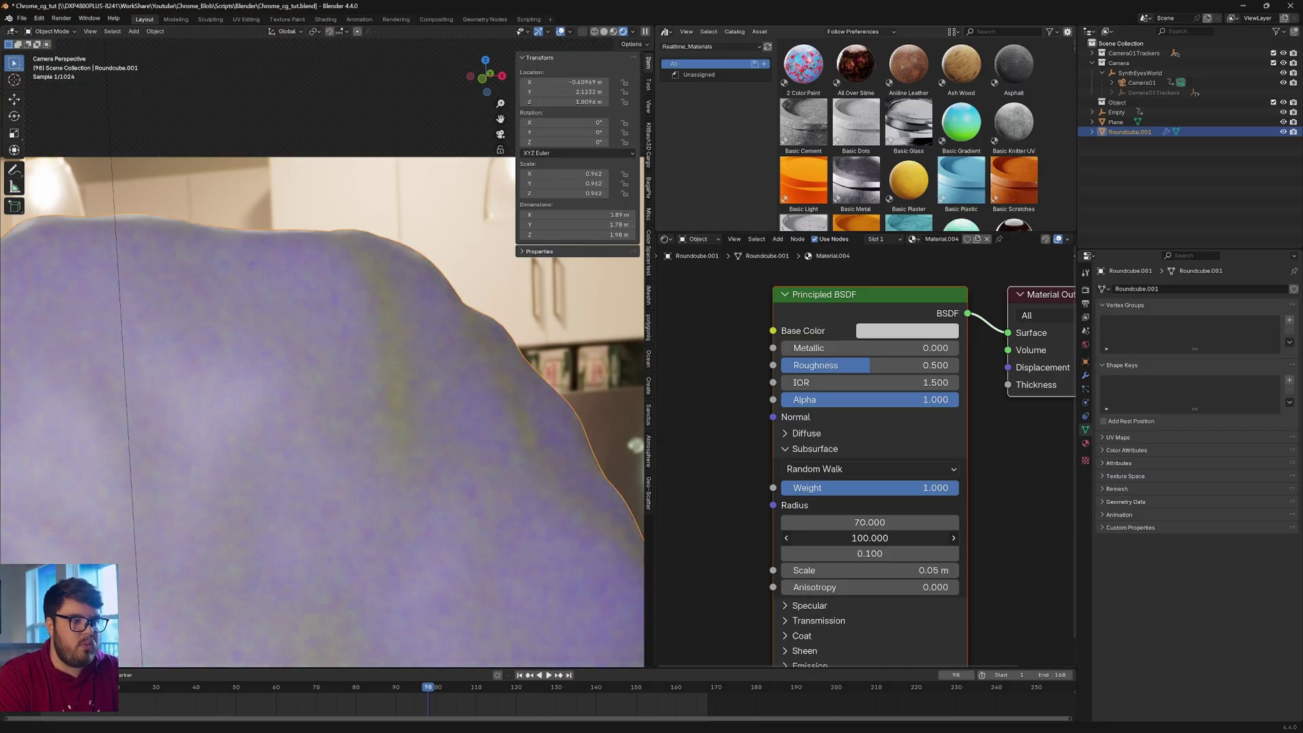
pyautogui.hotkey('ctrl', 'z')
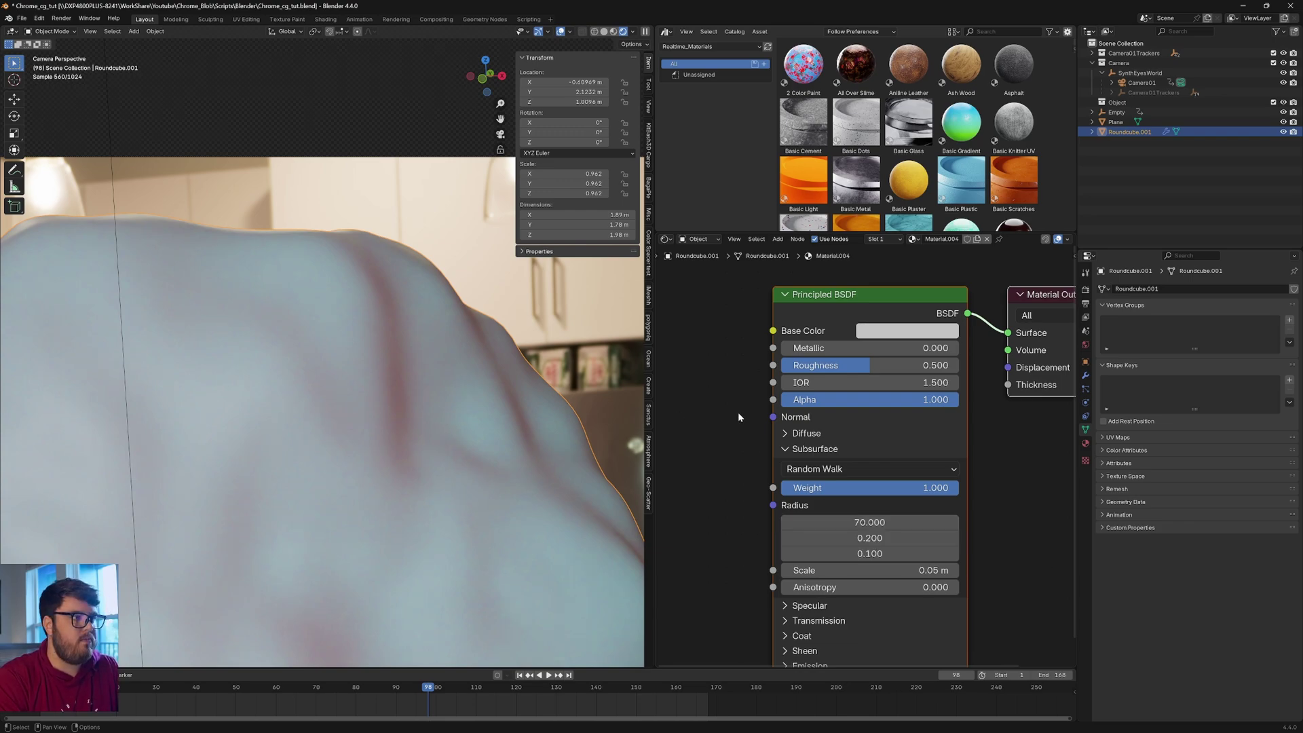
# - Lower the Principled BSDF's Roughness to 0.065 and check the reflections on the blob
pyautogui.moveTo(841, 365); pyautogui.dragTo(791, 365)
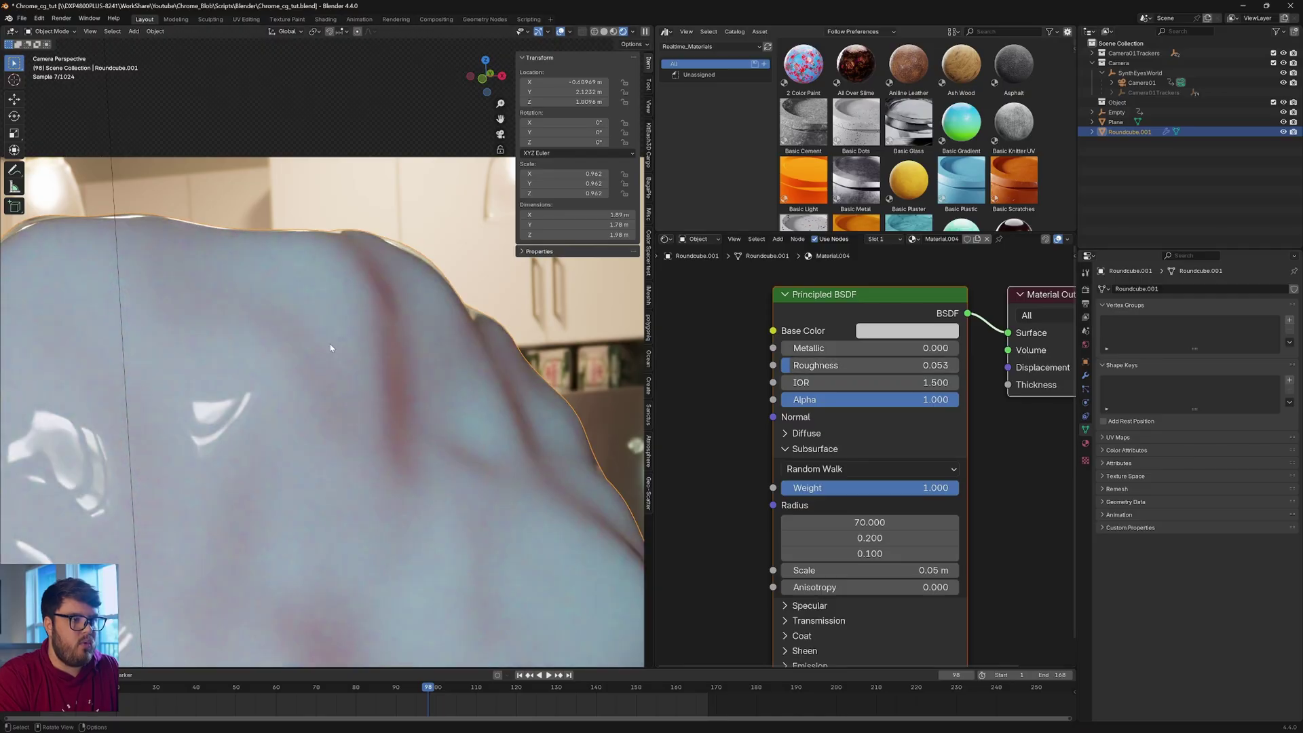
pyautogui.scroll(-2, 340, 356)
pyautogui.scroll(-1, 340, 356)
pyautogui.keyDown('shift'); pyautogui.moveTo(291, 454); pyautogui.dragTo(409, 411, button='middle'); pyautogui.keyUp('shift')
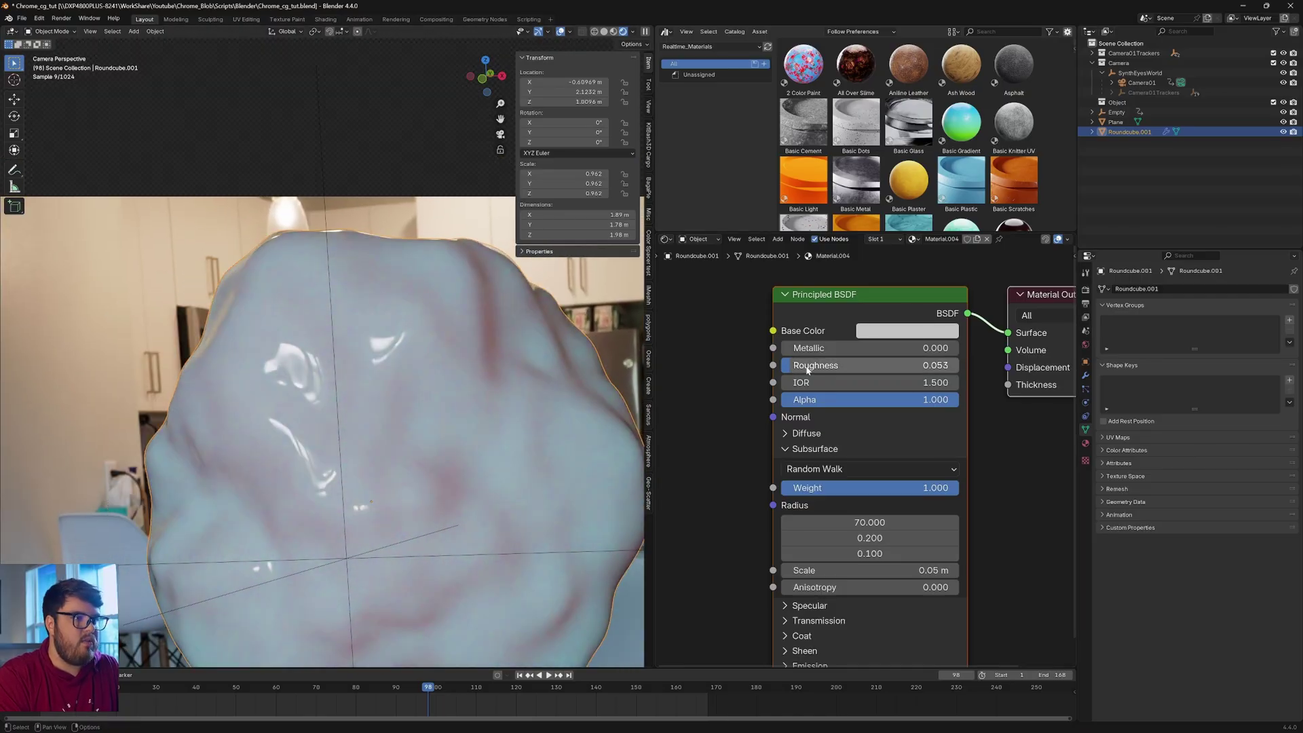
pyautogui.moveTo(803, 365)
pyautogui.mouseDown()
pyautogui.moveTo(780, 365)
pyautogui.moveTo(792, 365)
pyautogui.mouseUp()
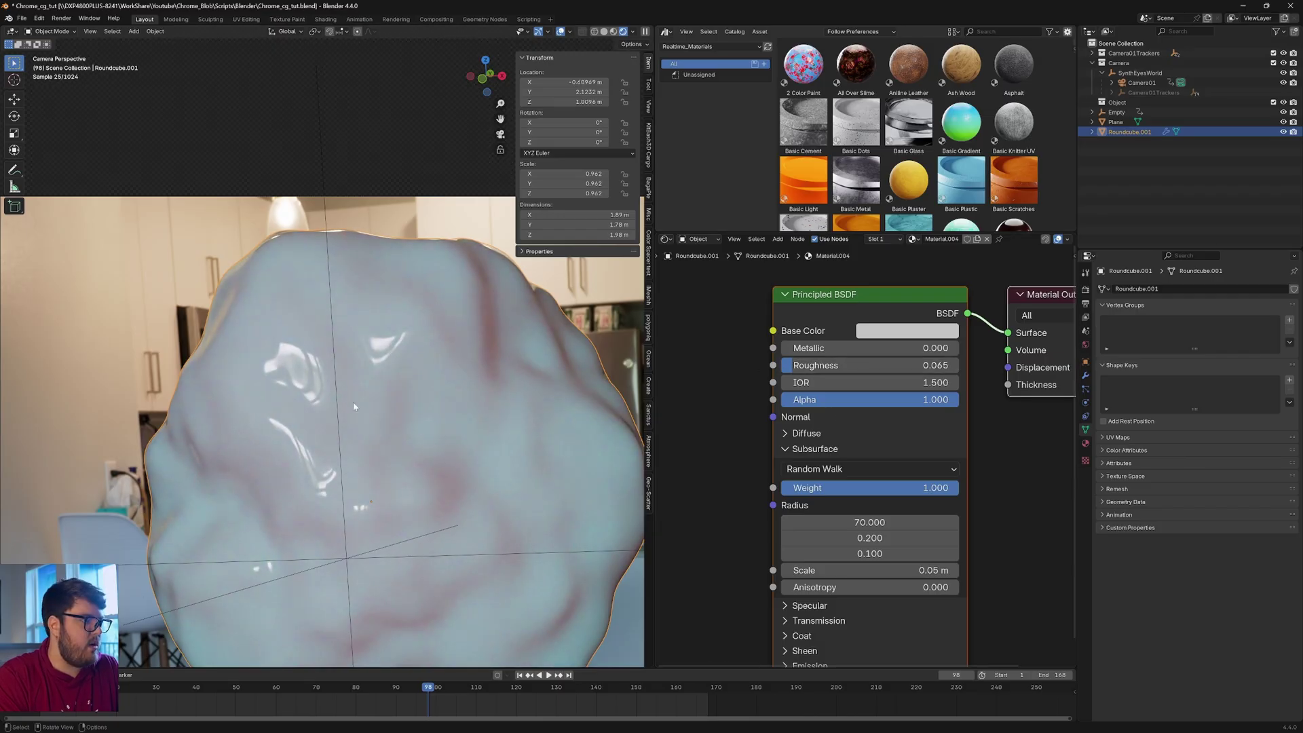
pyautogui.scroll(6, 353, 407)
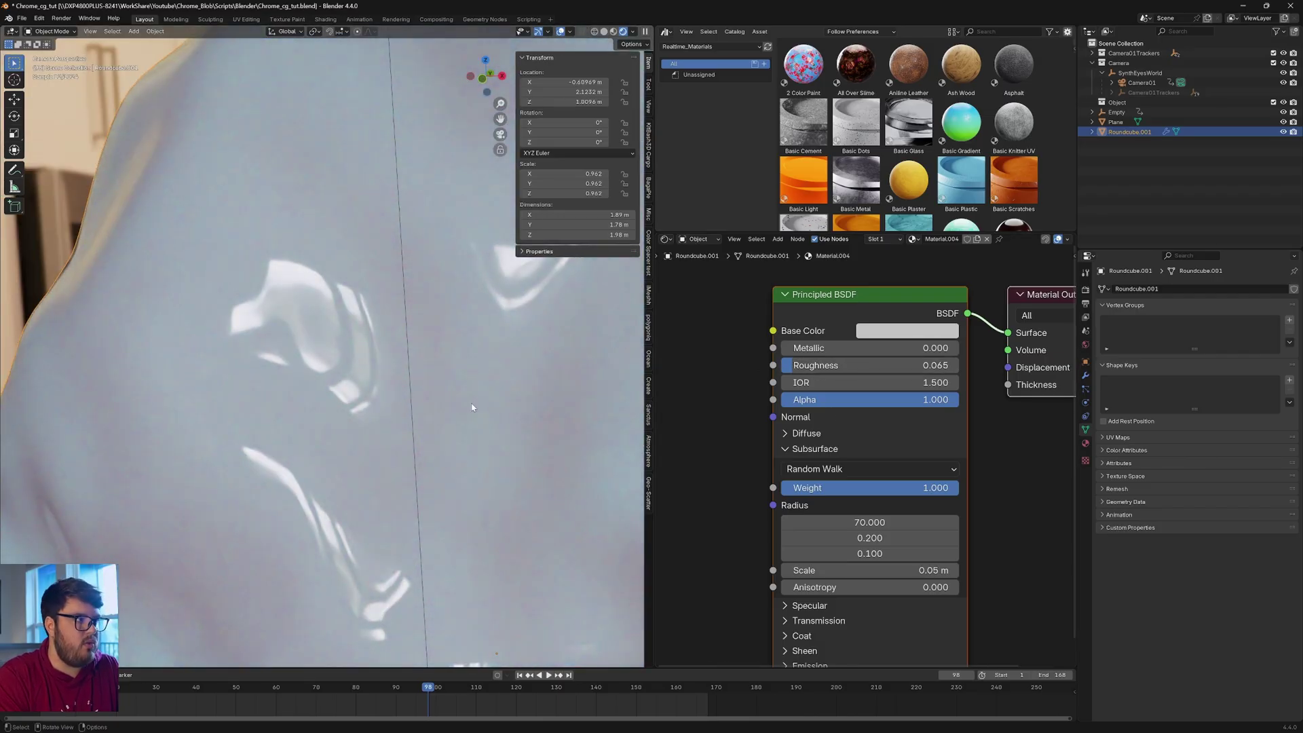
pyautogui.scroll(-5, 472, 407)
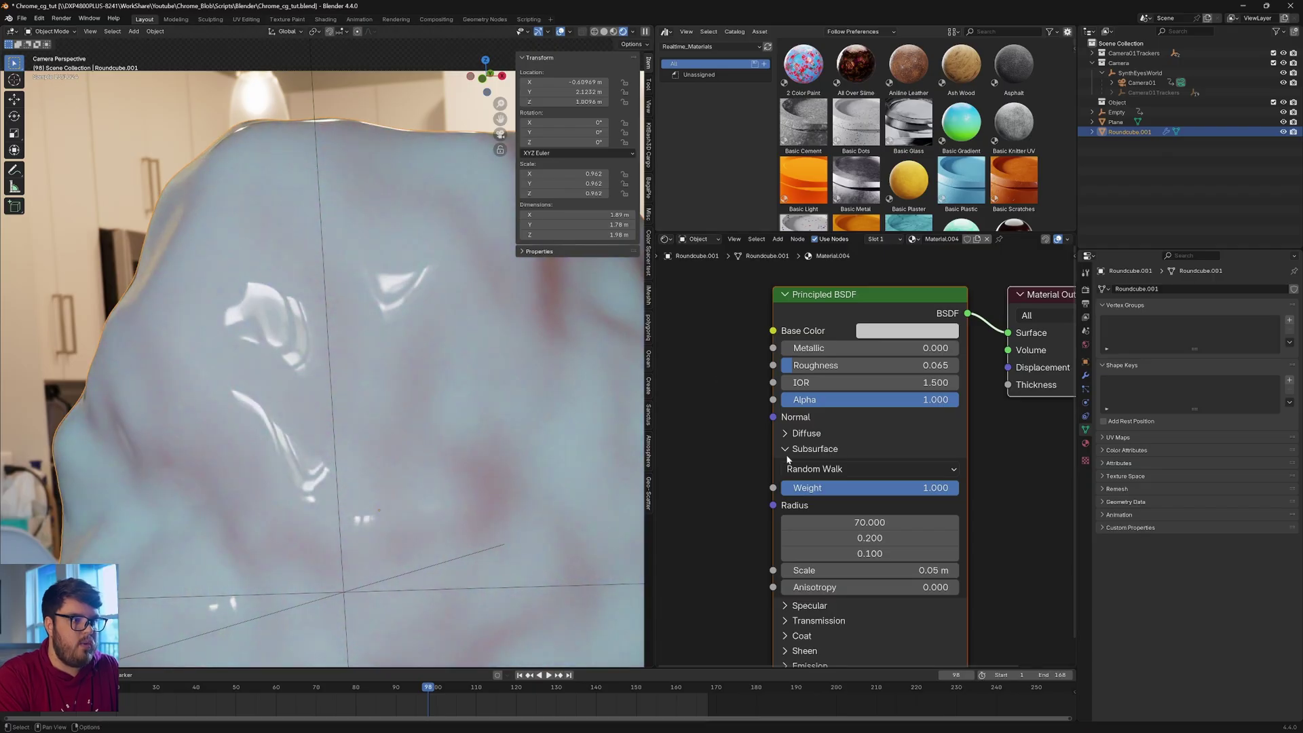
# - Raise the Principled BSDF's Specular IOR Level to 1.000 and check the result on the blob
pyautogui.click(788, 449)
pyautogui.click(787, 464)
pyautogui.moveTo(835, 503); pyautogui.dragTo(964, 503)
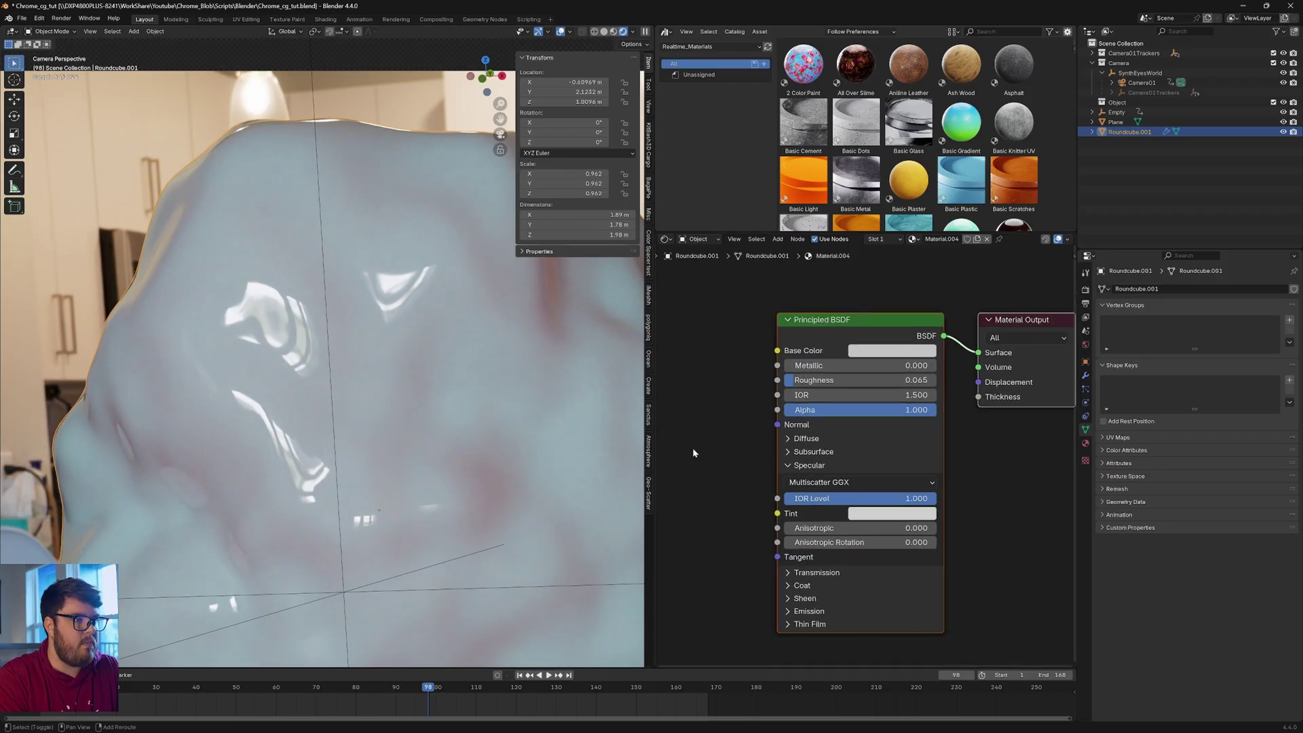
pyautogui.scroll(-1, 692, 446)
pyautogui.moveTo(692, 446); pyautogui.dragTo(836, 448, button='middle')
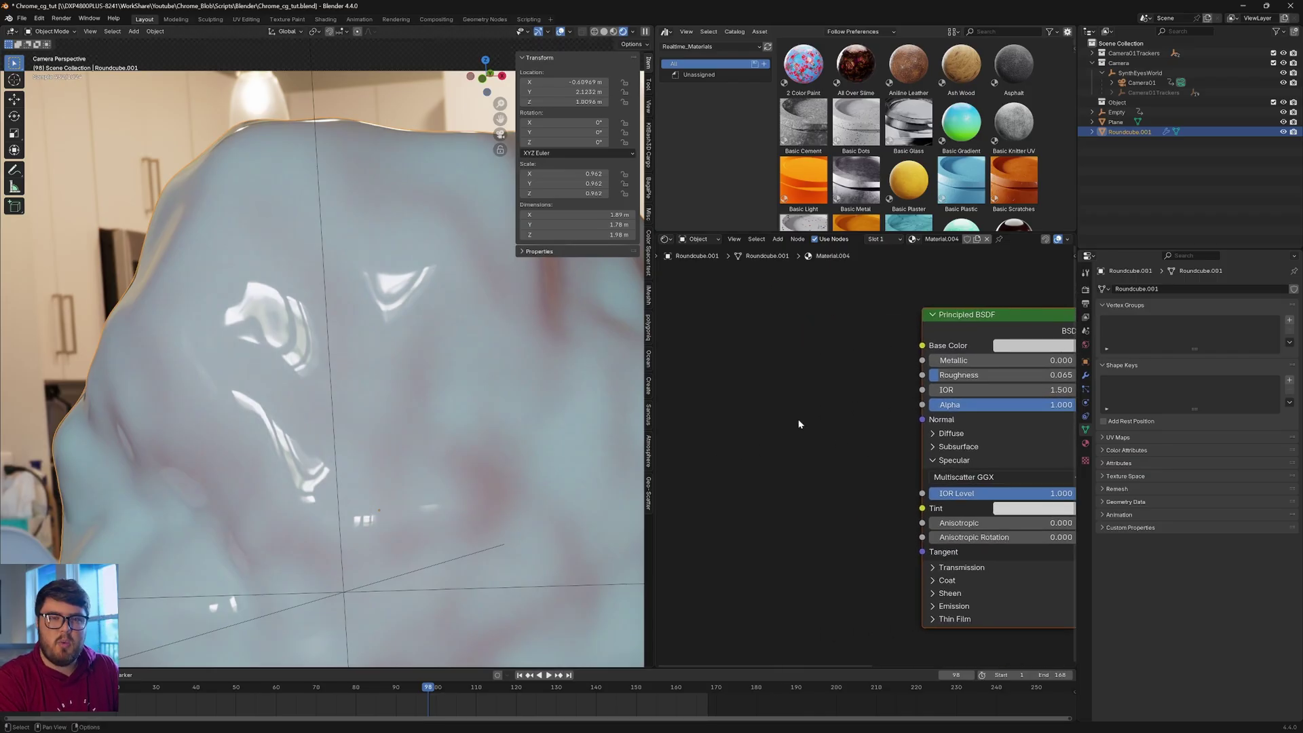
pyautogui.scroll(-2, 371, 307)
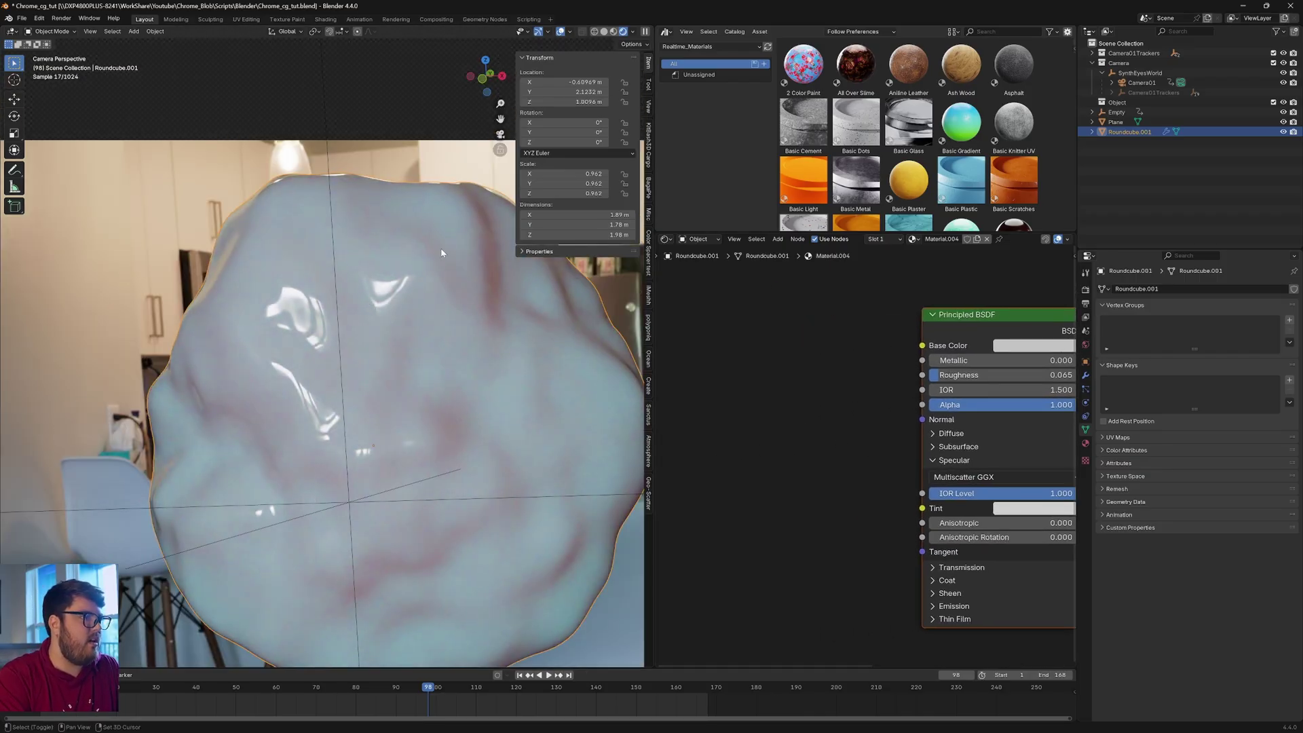
pyautogui.keyDown('shift'); pyautogui.moveTo(441, 248); pyautogui.dragTo(411, 279, button='middle'); pyautogui.keyUp('shift')
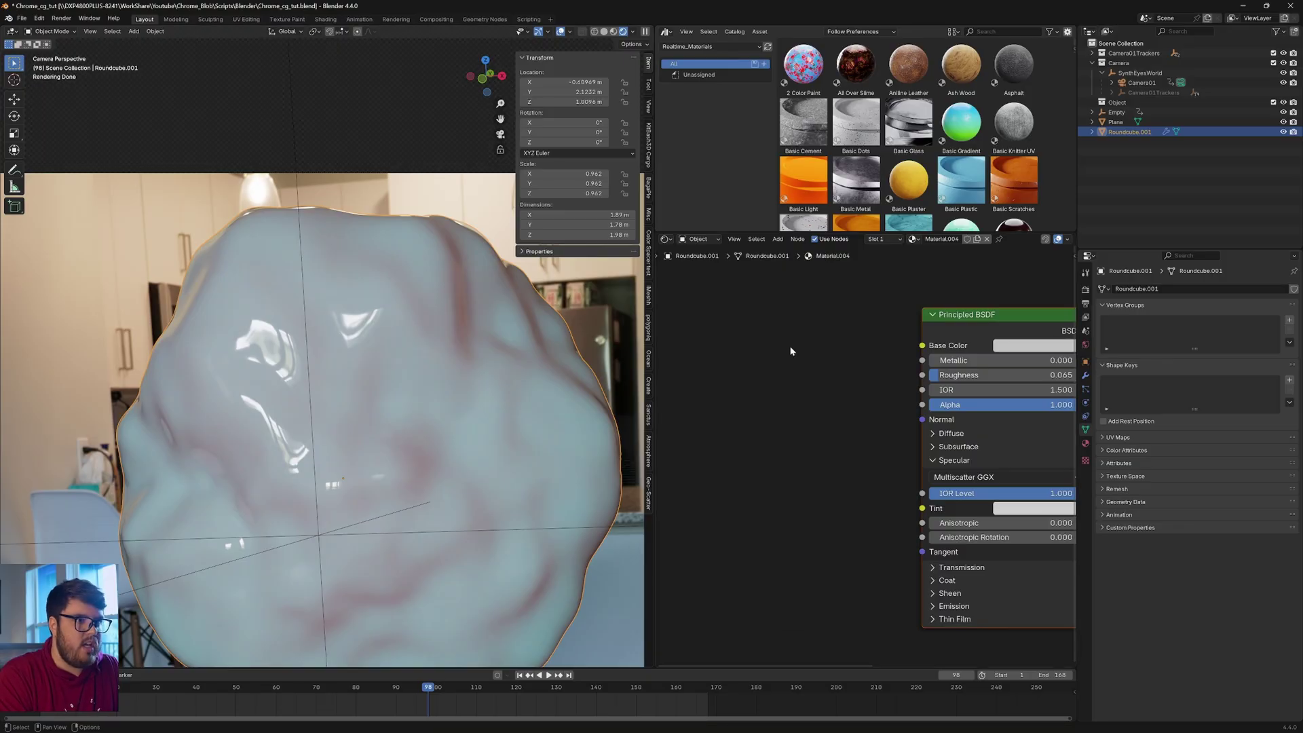
# - Add a Bump node and connect its Normal output to the Principled BSDF's Normal input
pyautogui.hotkey('shift', 'a')
pyautogui.write('bum')
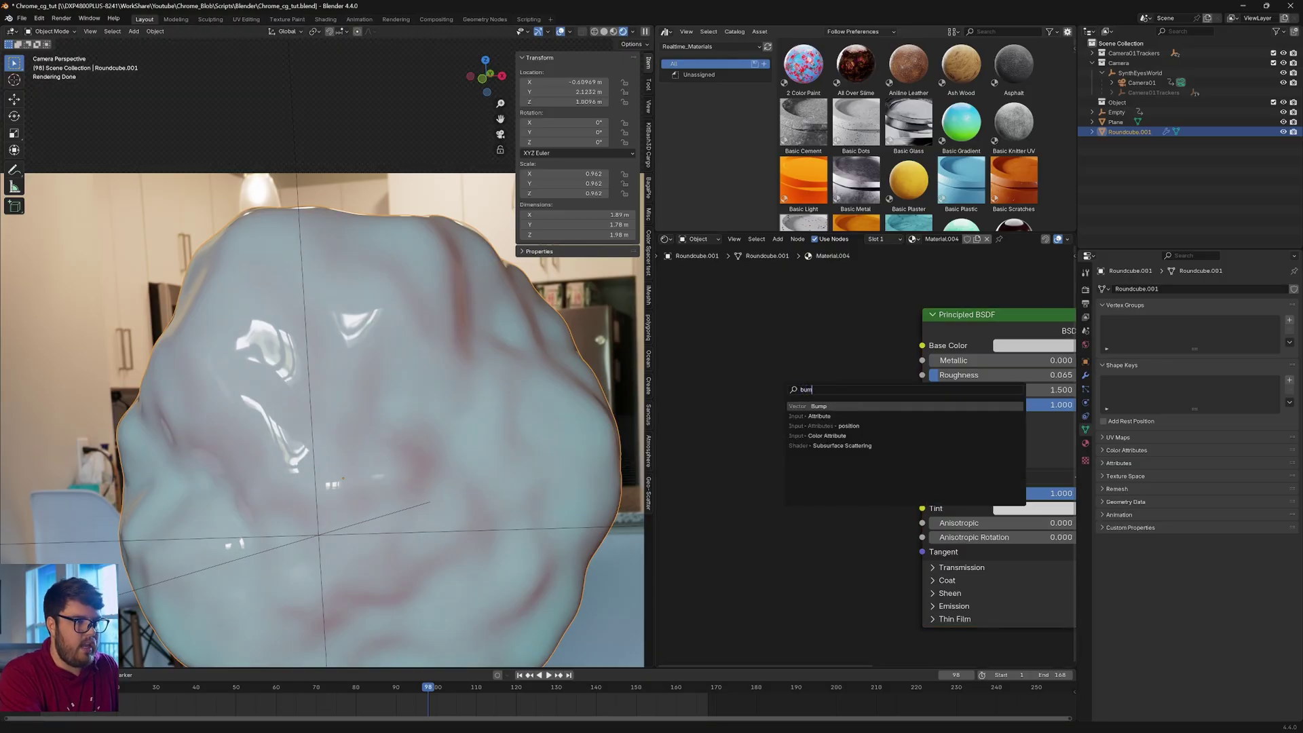
pyautogui.press('Return')
pyautogui.click(858, 440)
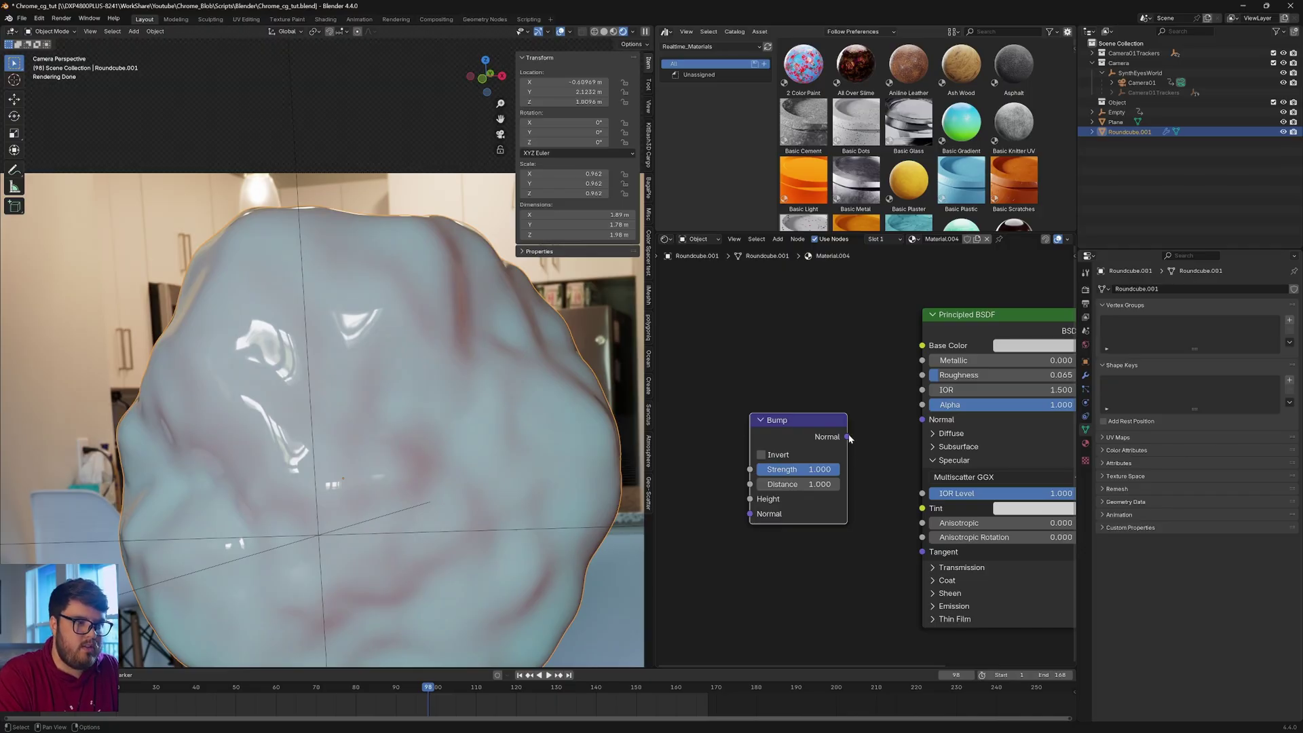
pyautogui.moveTo(849, 438); pyautogui.dragTo(922, 419)
# - Add a Noise Texture node before the Bump node and set its dimensions to 4D
pyautogui.moveTo(798, 452); pyautogui.dragTo(883, 439, button='middle')
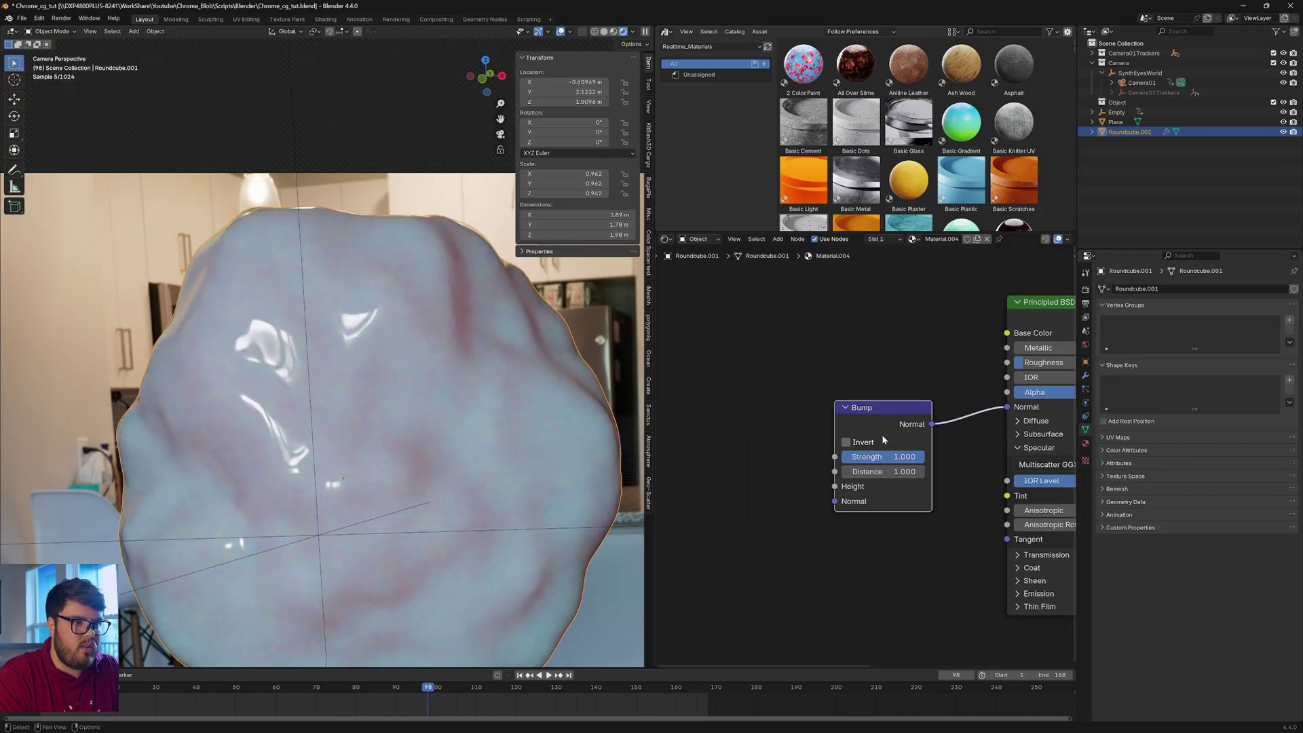
pyautogui.hotkey('shift', 'a')
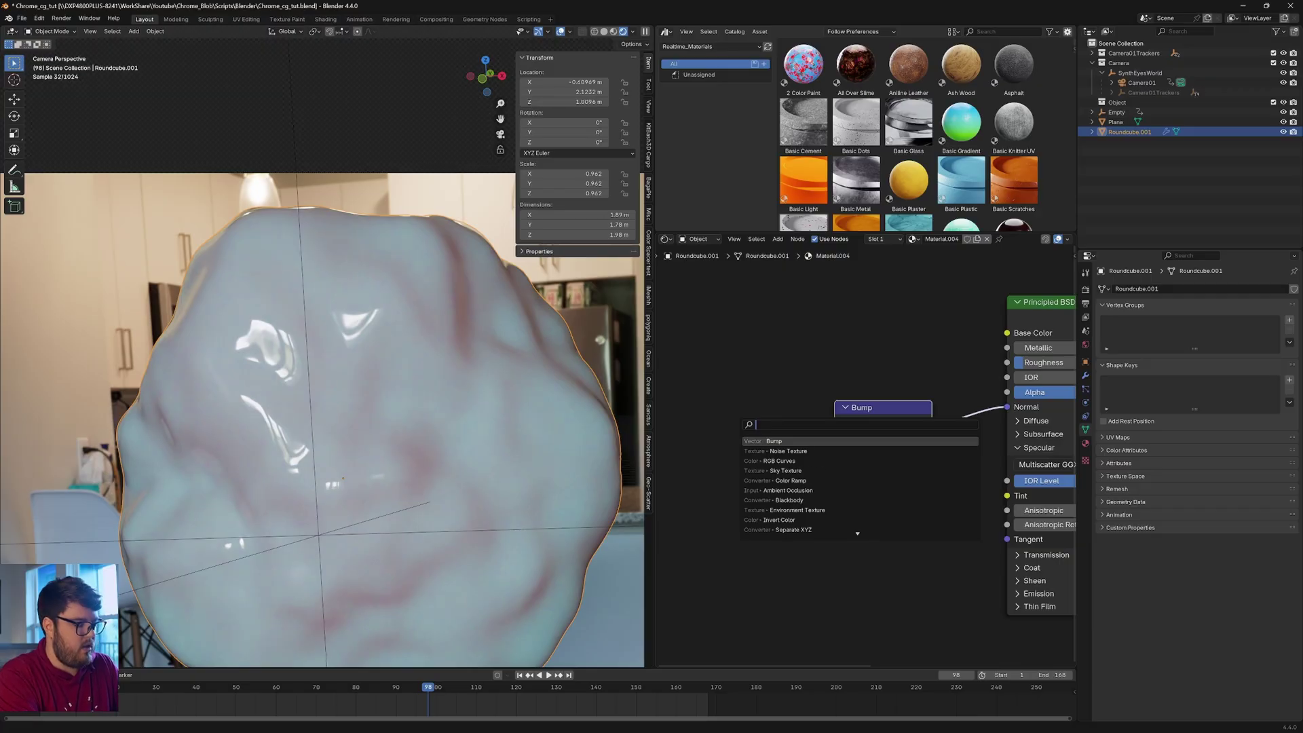
pyautogui.write('noise')
pyautogui.press('Return')
pyautogui.click(667, 407)
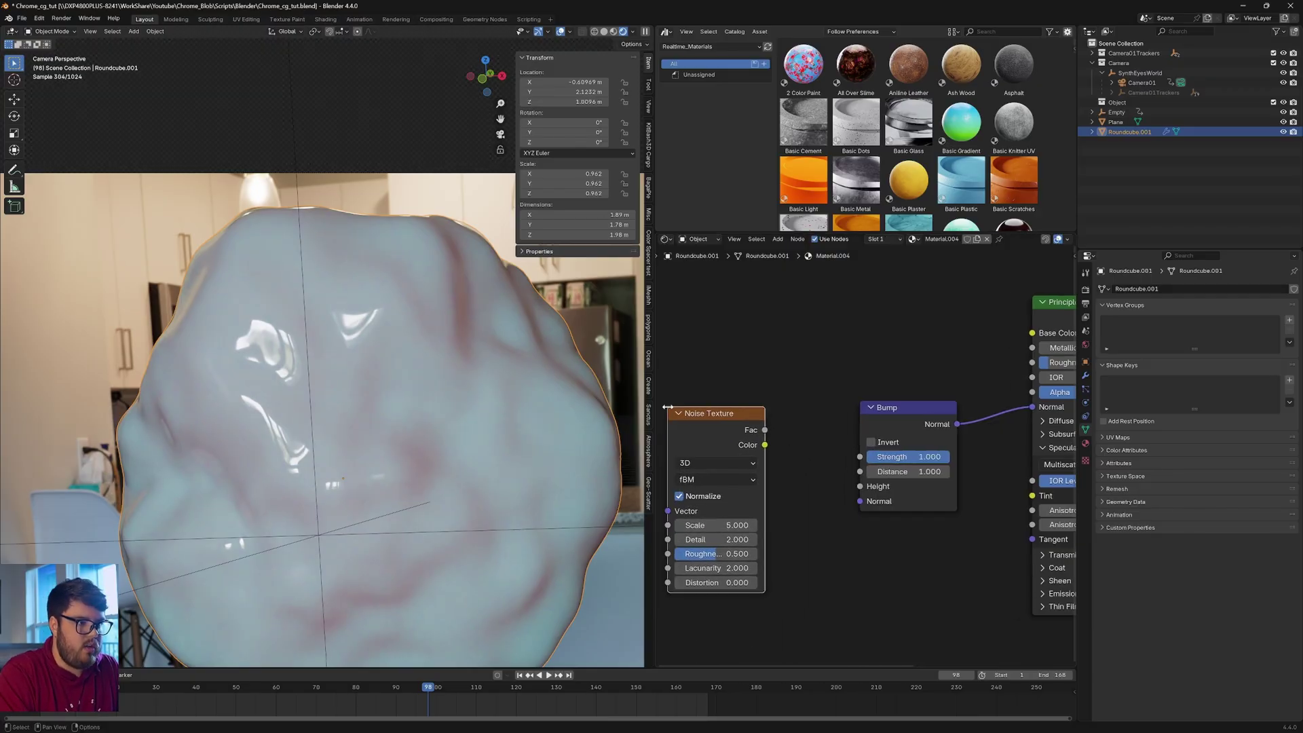
pyautogui.moveTo(698, 469); pyautogui.dragTo(751, 448, button='middle')
pyautogui.click(736, 443)
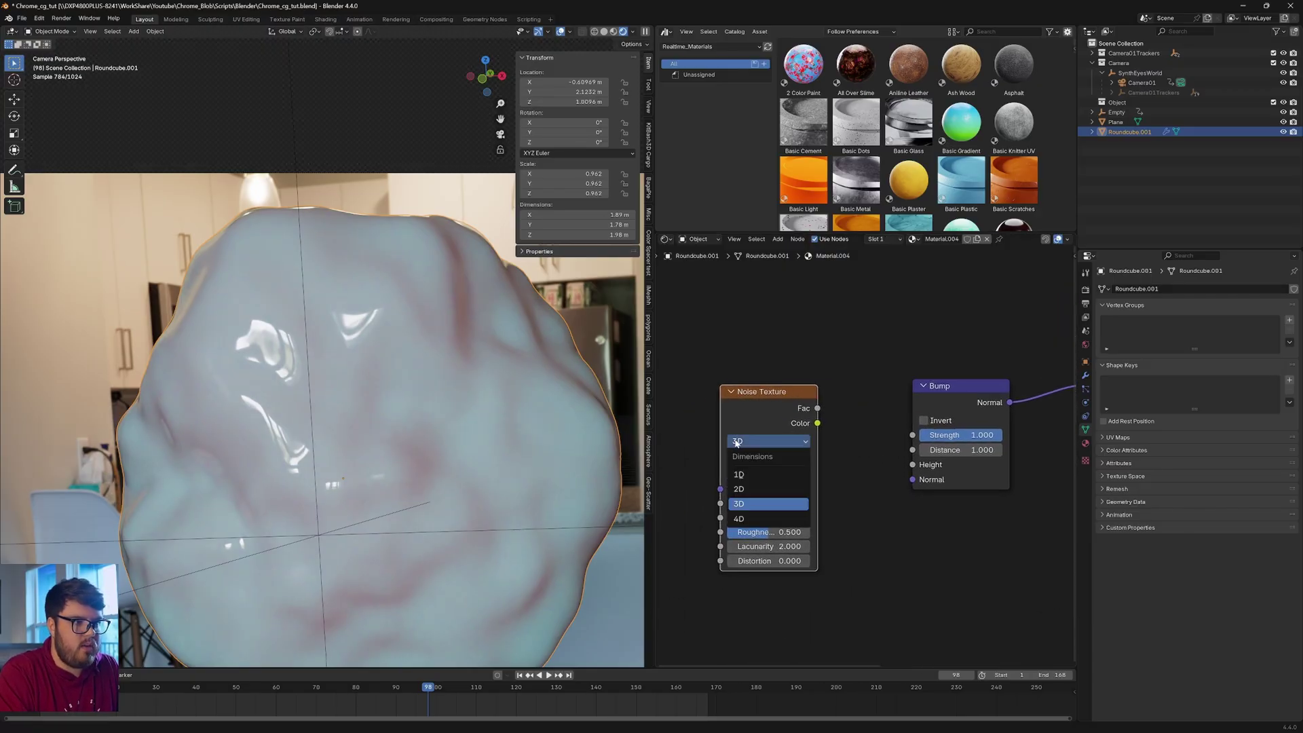
pyautogui.click(743, 518)
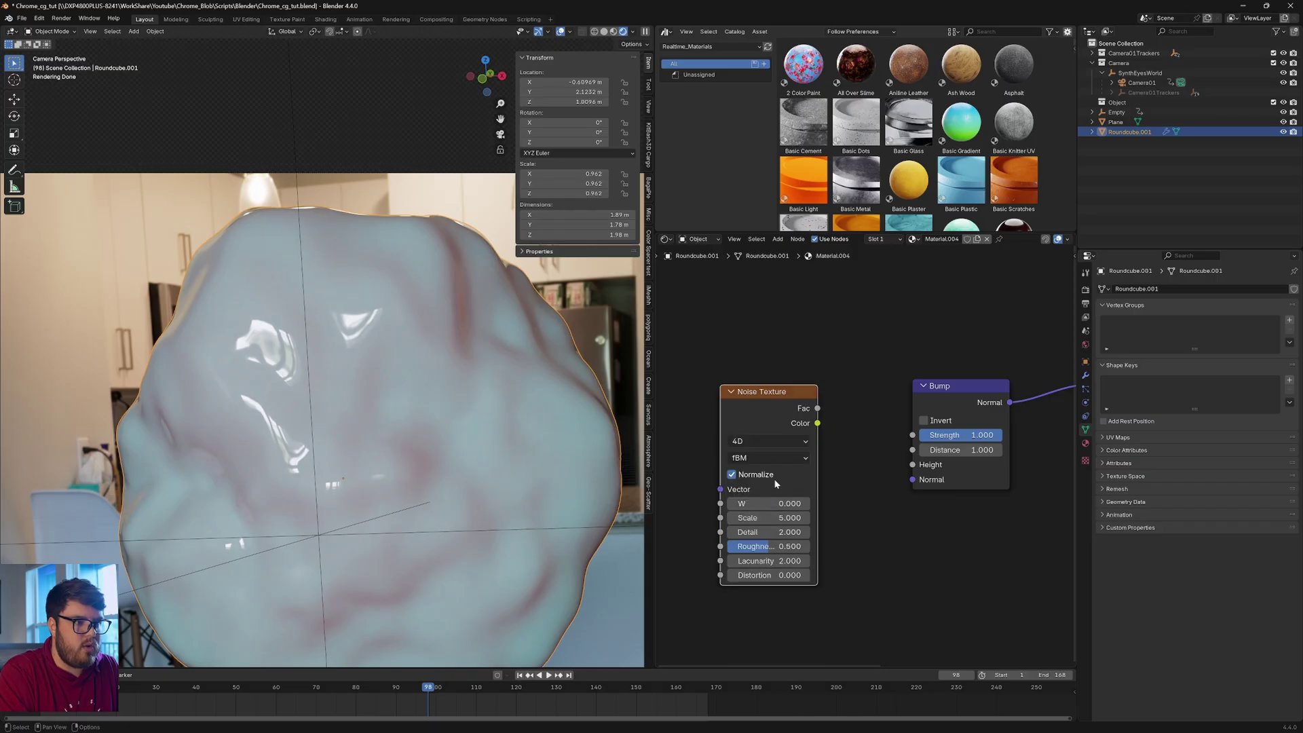
# - Connect the Noise Texture's Fac output to the Bump node's Height input
pyautogui.moveTo(753, 503); pyautogui.dragTo(712, 503)
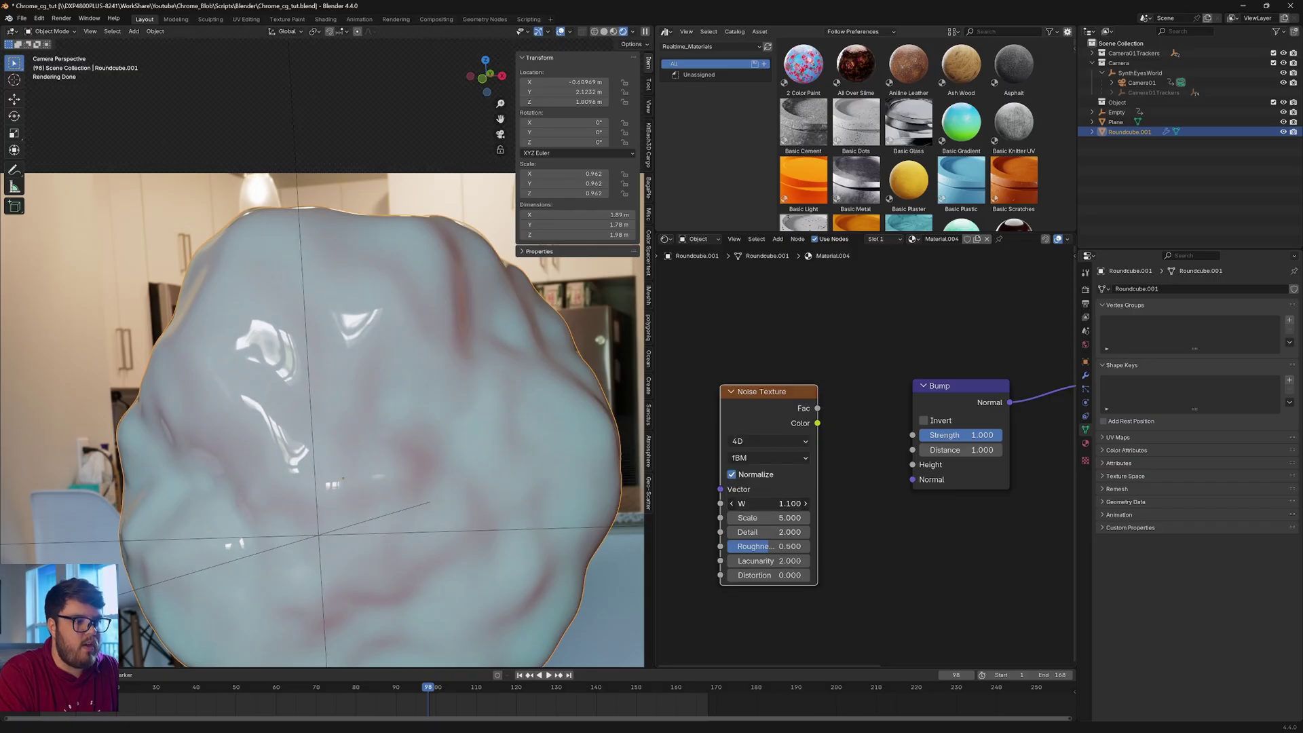
pyautogui.hotkey('ctrl', 'z')
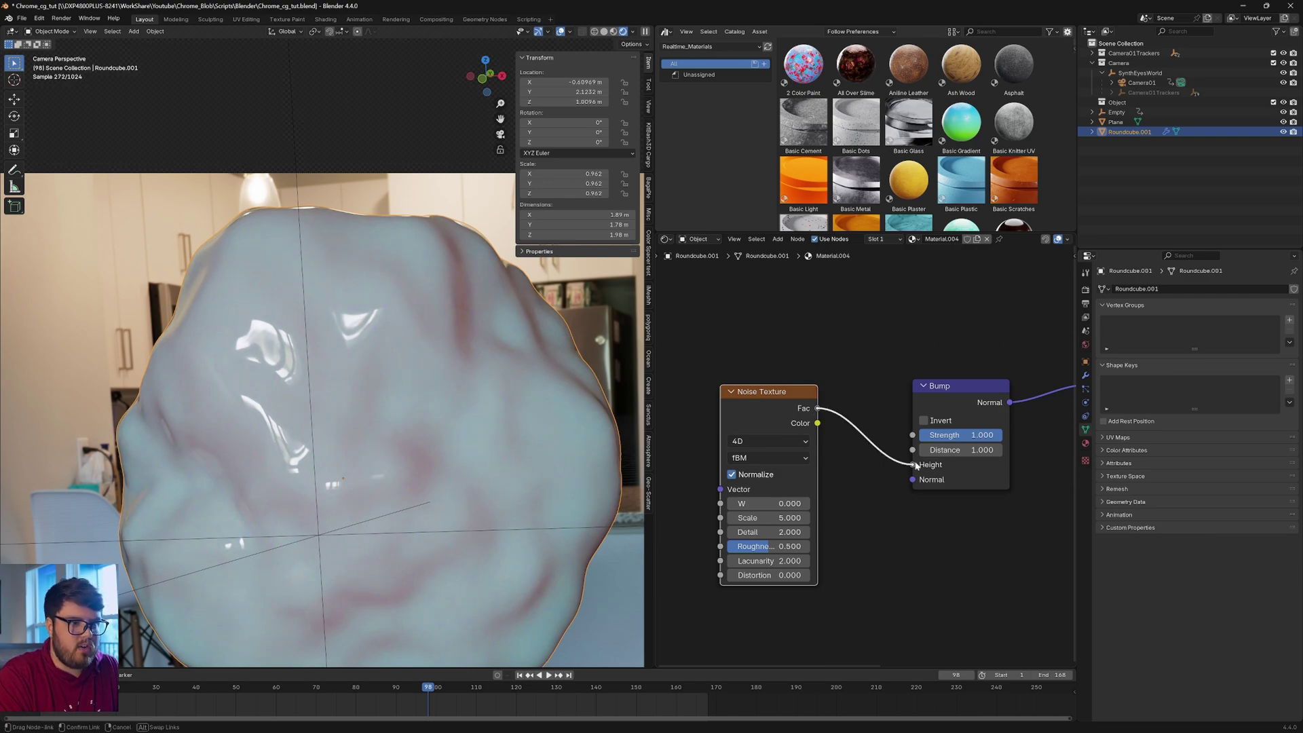
pyautogui.moveTo(916, 465); pyautogui.dragTo(916, 465)
pyautogui.moveTo(916, 468)
pyautogui.mouseDown(button='middle')
pyautogui.moveTo(849, 462)
pyautogui.moveTo(928, 459)
pyautogui.mouseUp(button='middle')
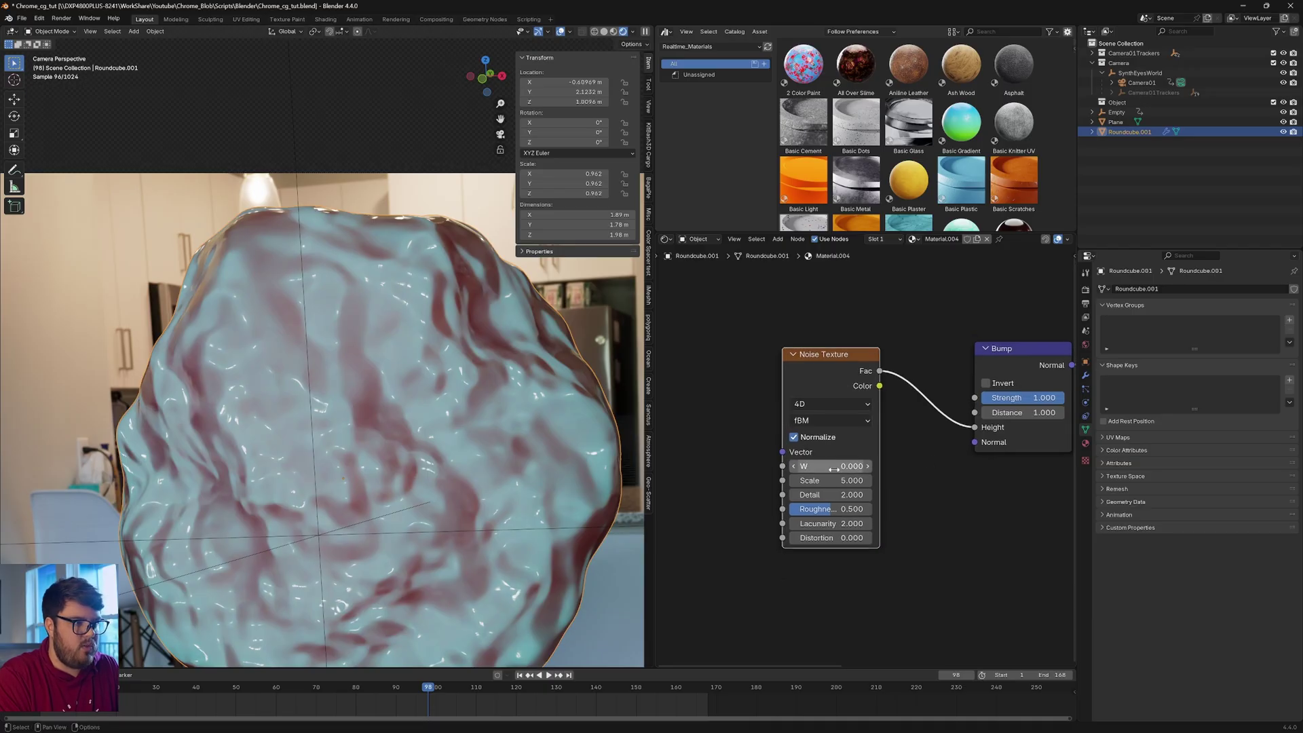
# - Set the Noise Texture's Scale to 10 and its Detail to 14.7, and inspect the bump up close on the blob
pyautogui.moveTo(845, 481); pyautogui.dragTo(846, 481)
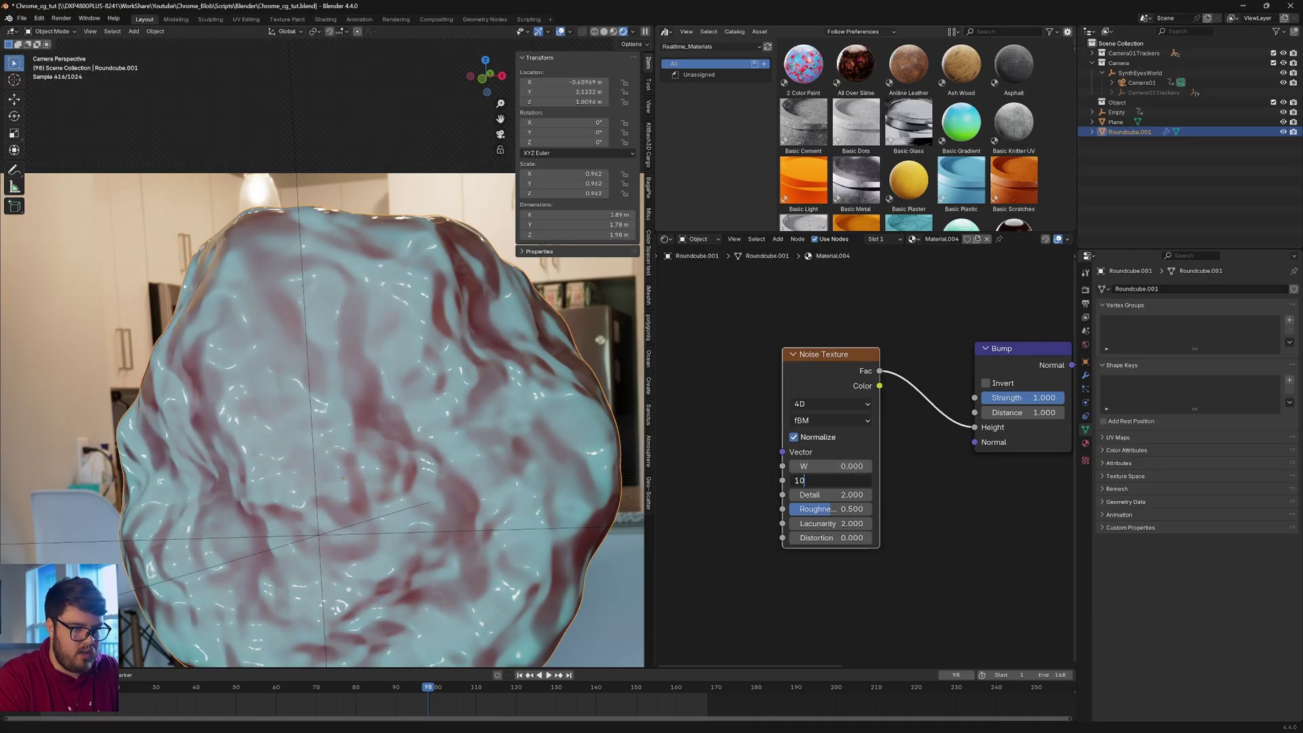
pyautogui.press('Return')
pyautogui.moveTo(840, 495); pyautogui.dragTo(916, 494)
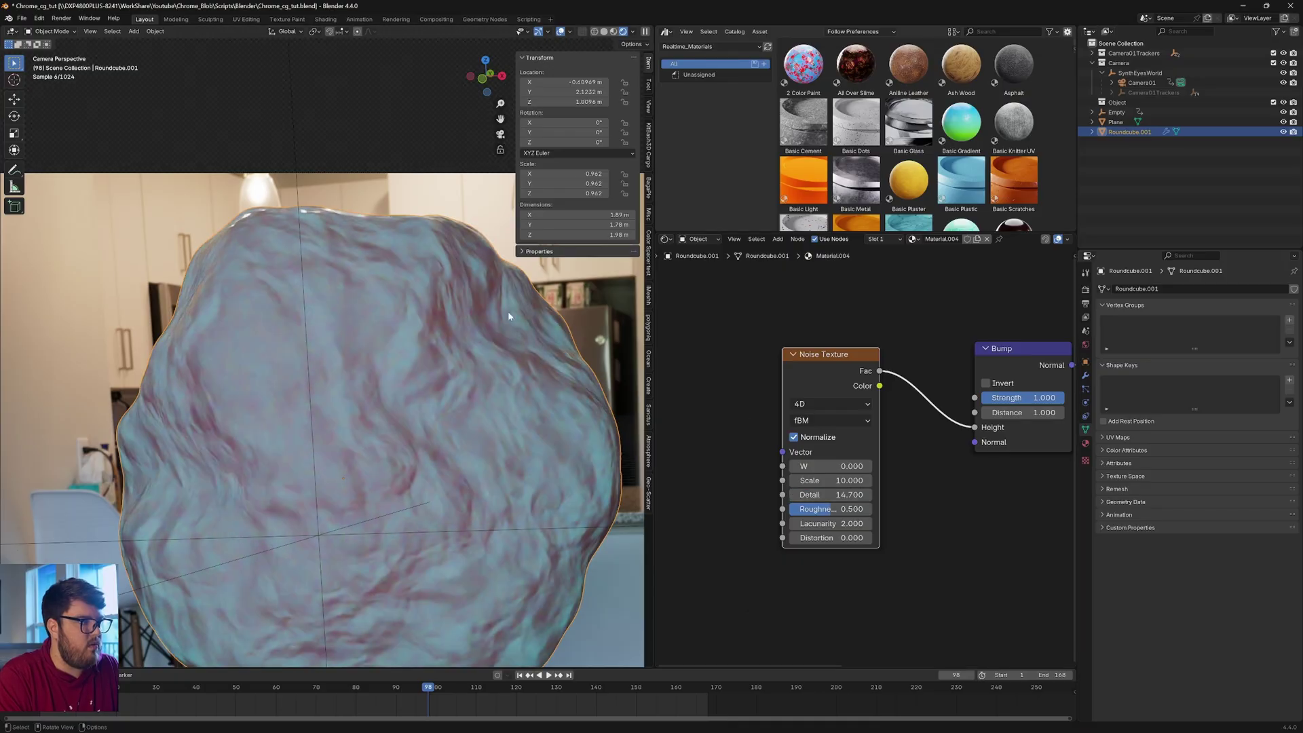
pyautogui.scroll(5, 468, 349)
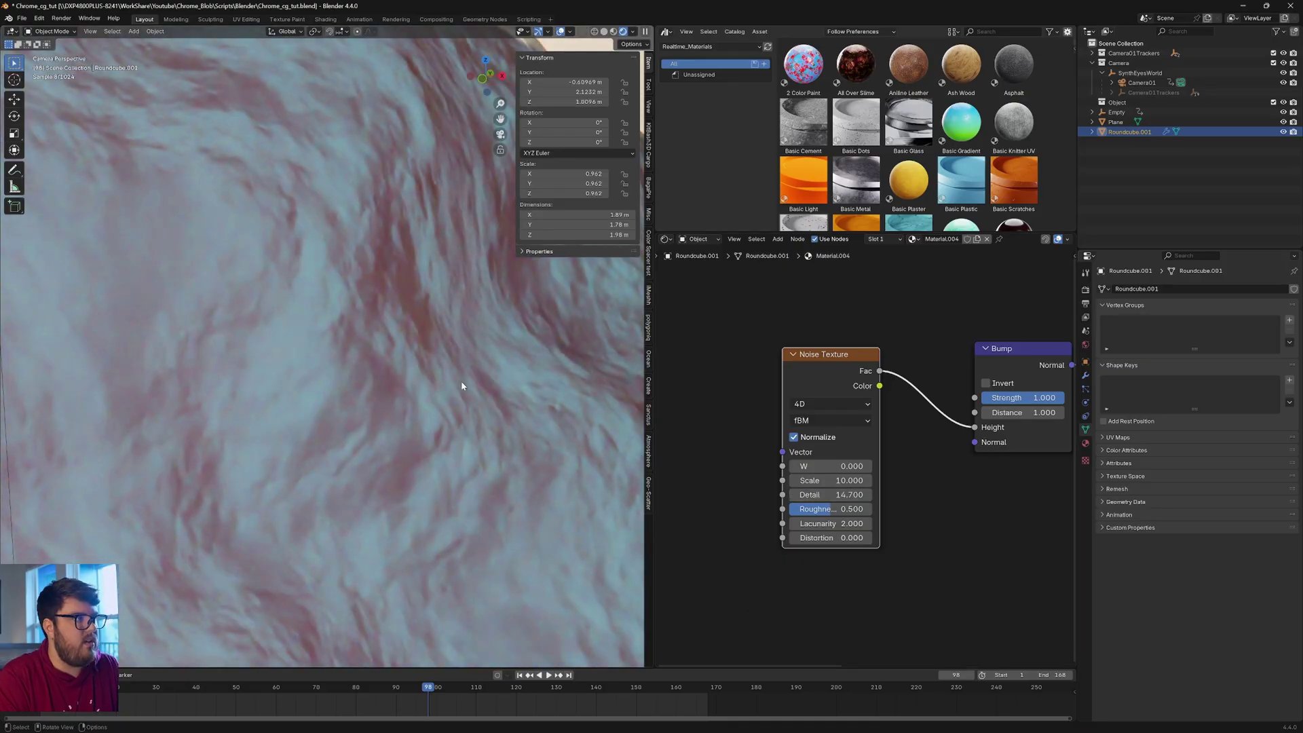
pyautogui.scroll(-6, 441, 367)
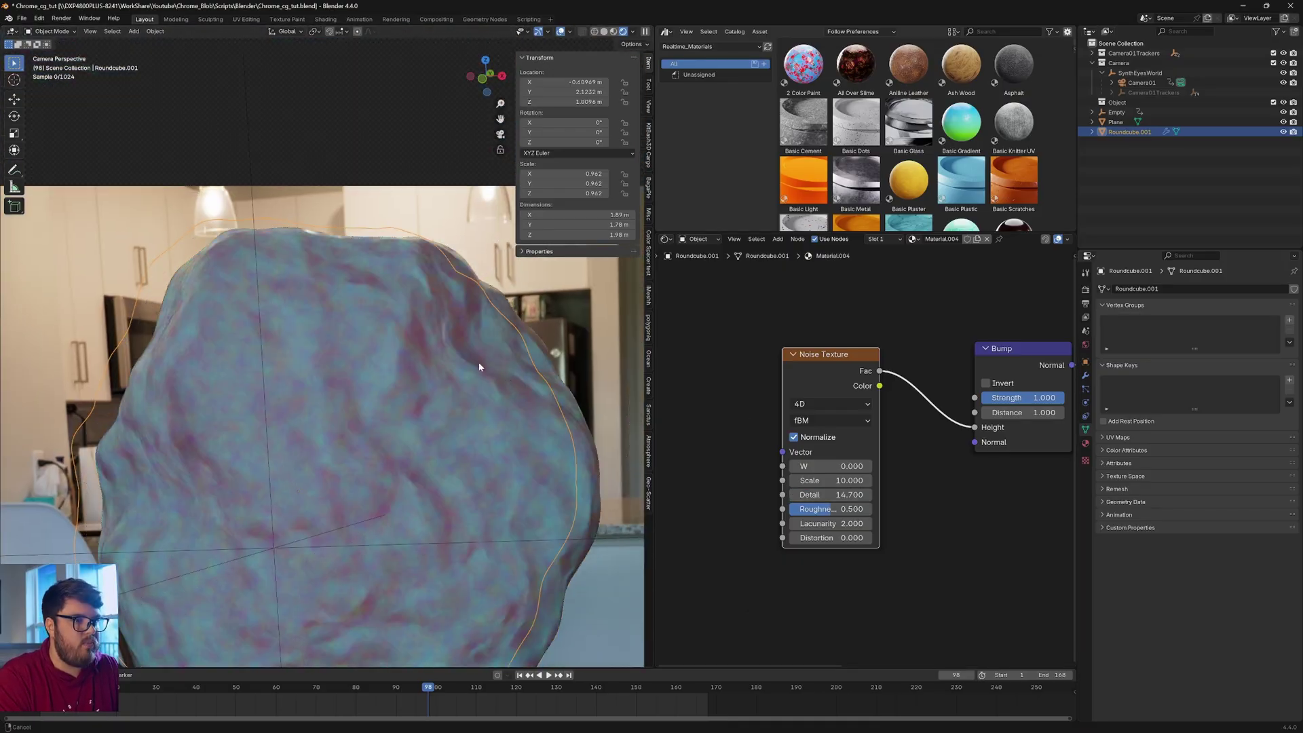
# - Reduce the Bump node's Strength to 0.713 and check the surface relief on the blob
pyautogui.moveTo(1017, 407); pyautogui.dragTo(886, 403, button='middle')
pyautogui.moveTo(886, 399); pyautogui.dragTo(865, 379)
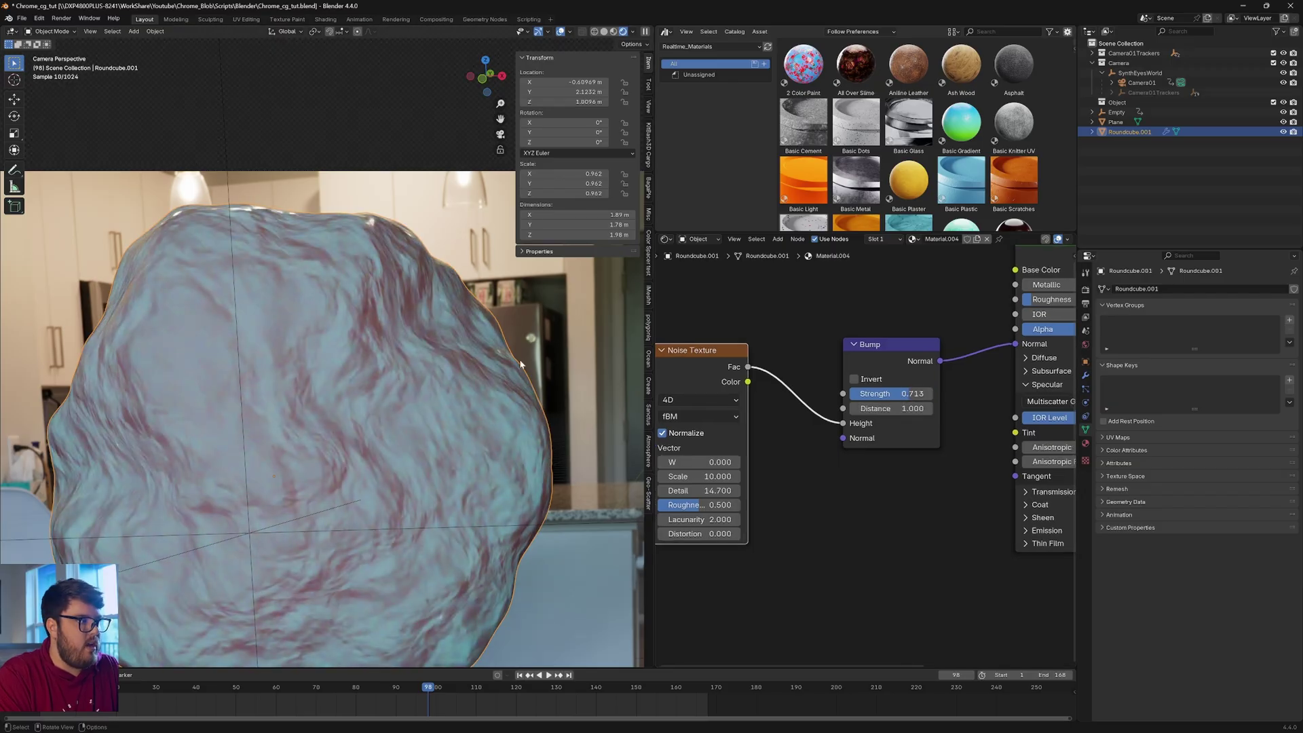
pyautogui.keyDown('shift'); pyautogui.moveTo(545, 408); pyautogui.dragTo(501, 376, button='middle'); pyautogui.keyUp('shift')
# - Darken the Principled BSDF's Base Color to a near-black grey with a Value of 0.057 (#434343)
pyautogui.moveTo(963, 422); pyautogui.dragTo(728, 510, button='middle')
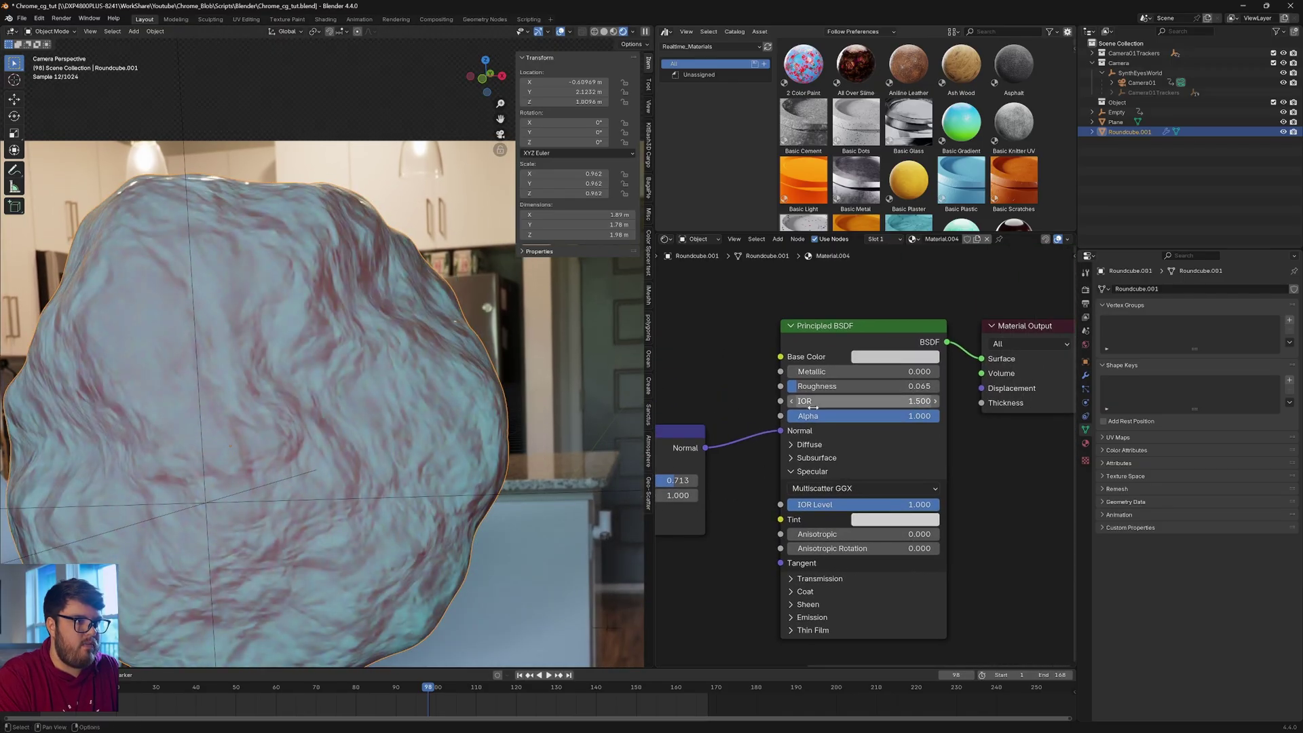
pyautogui.click(873, 356)
pyautogui.moveTo(975, 218); pyautogui.dragTo(978, 217)
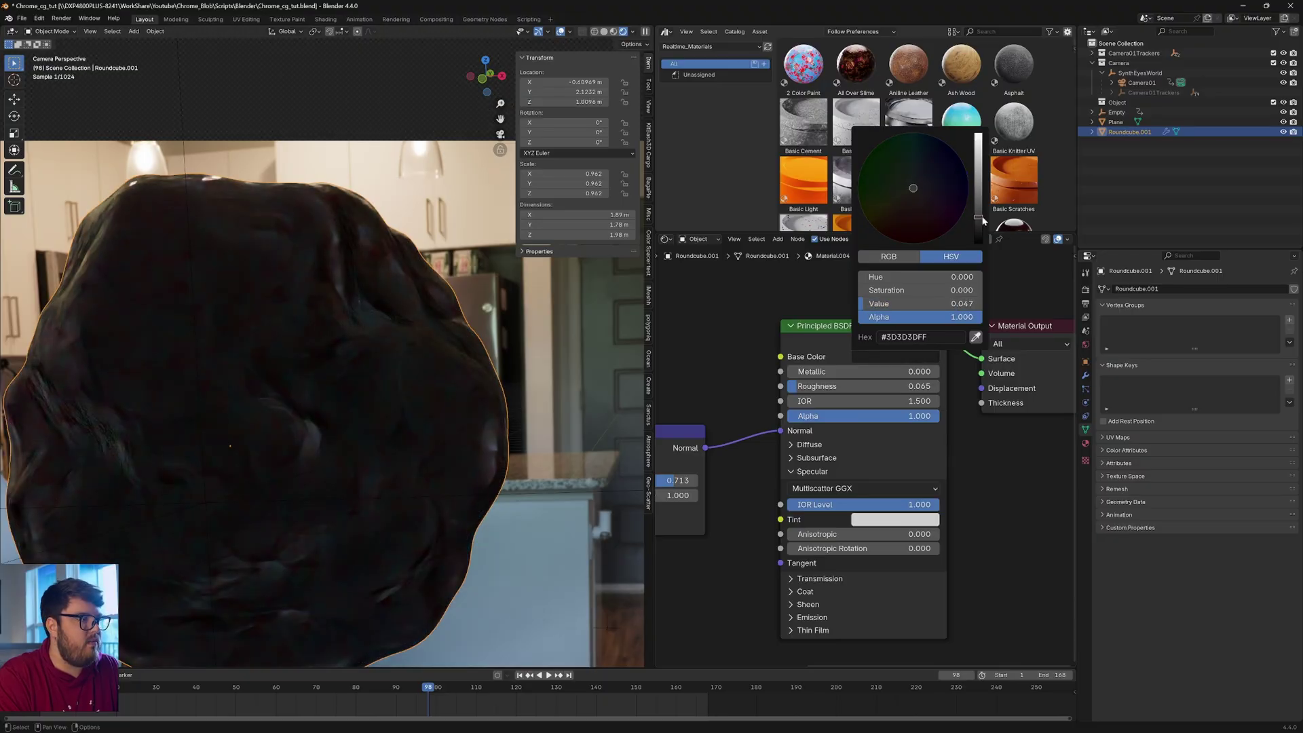
pyautogui.scroll(4, 337, 204)
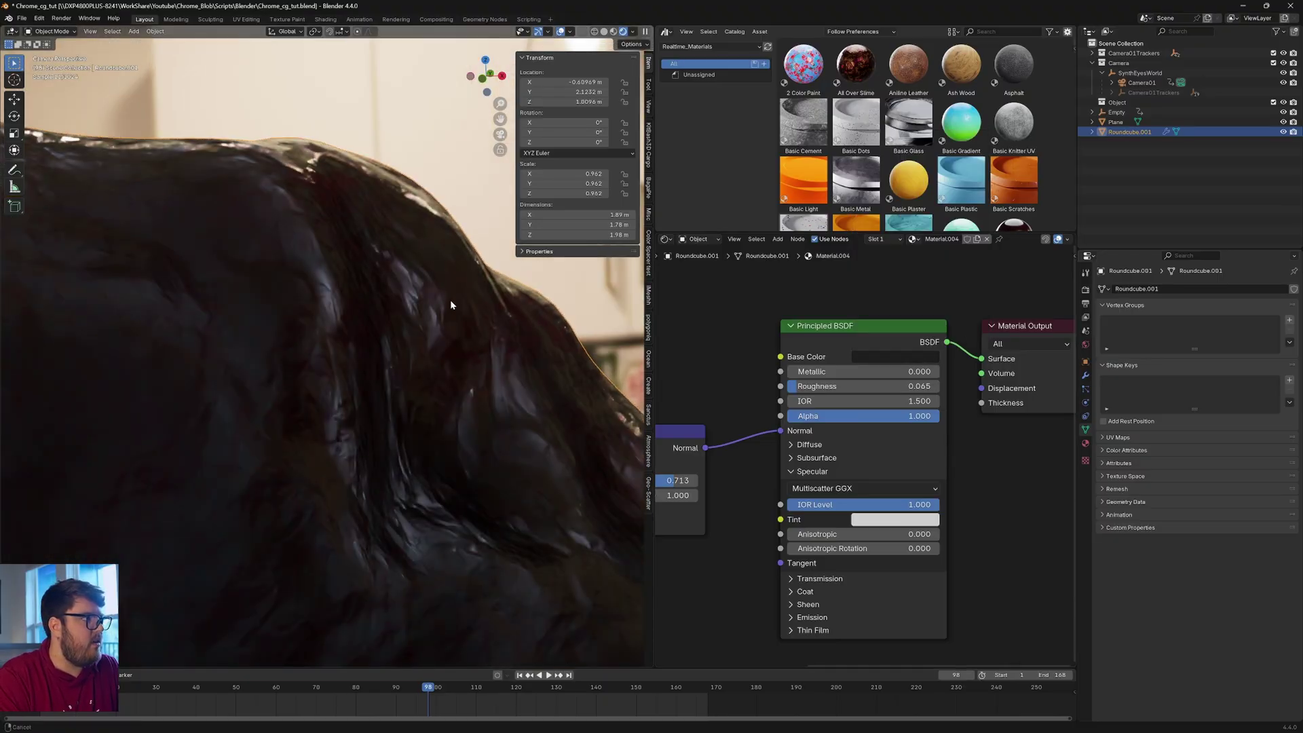
pyautogui.keyDown('shift'); pyautogui.moveTo(450, 300); pyautogui.dragTo(565, 299, button='middle'); pyautogui.keyUp('shift')
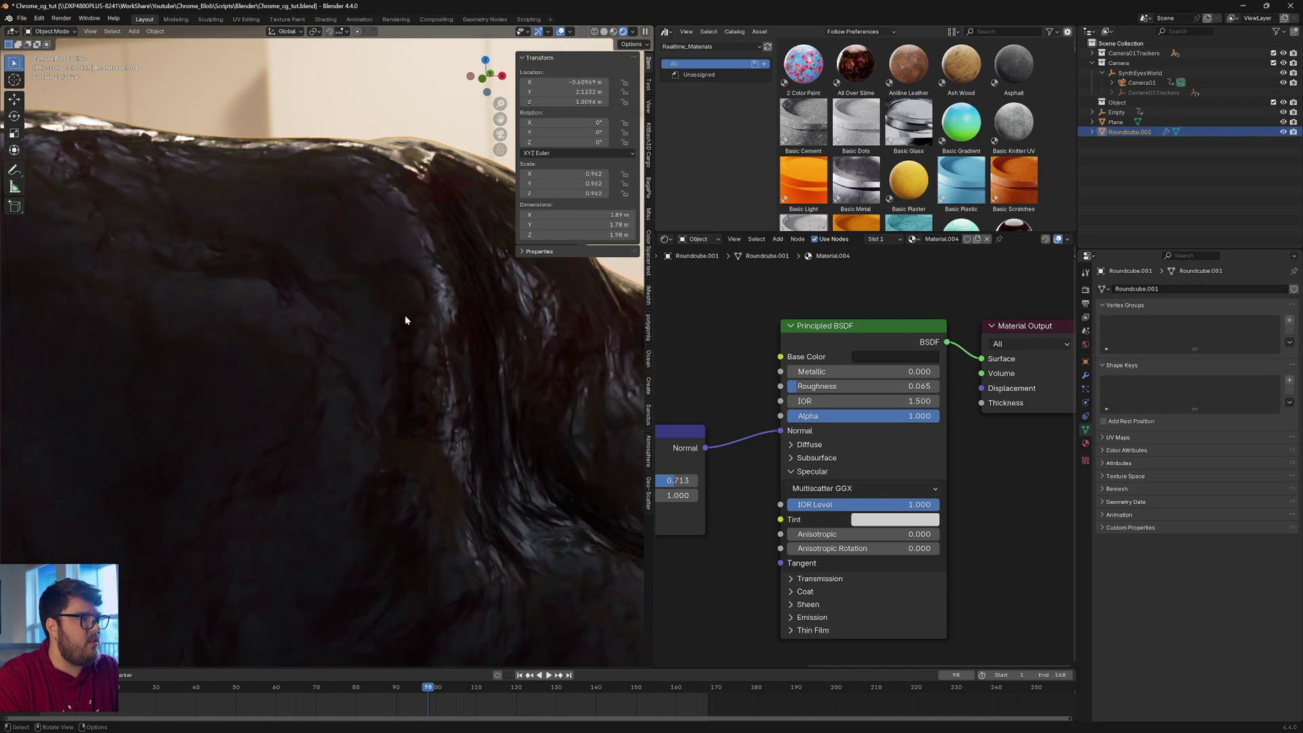
pyautogui.scroll(-4, 474, 353)
pyautogui.click(926, 356)
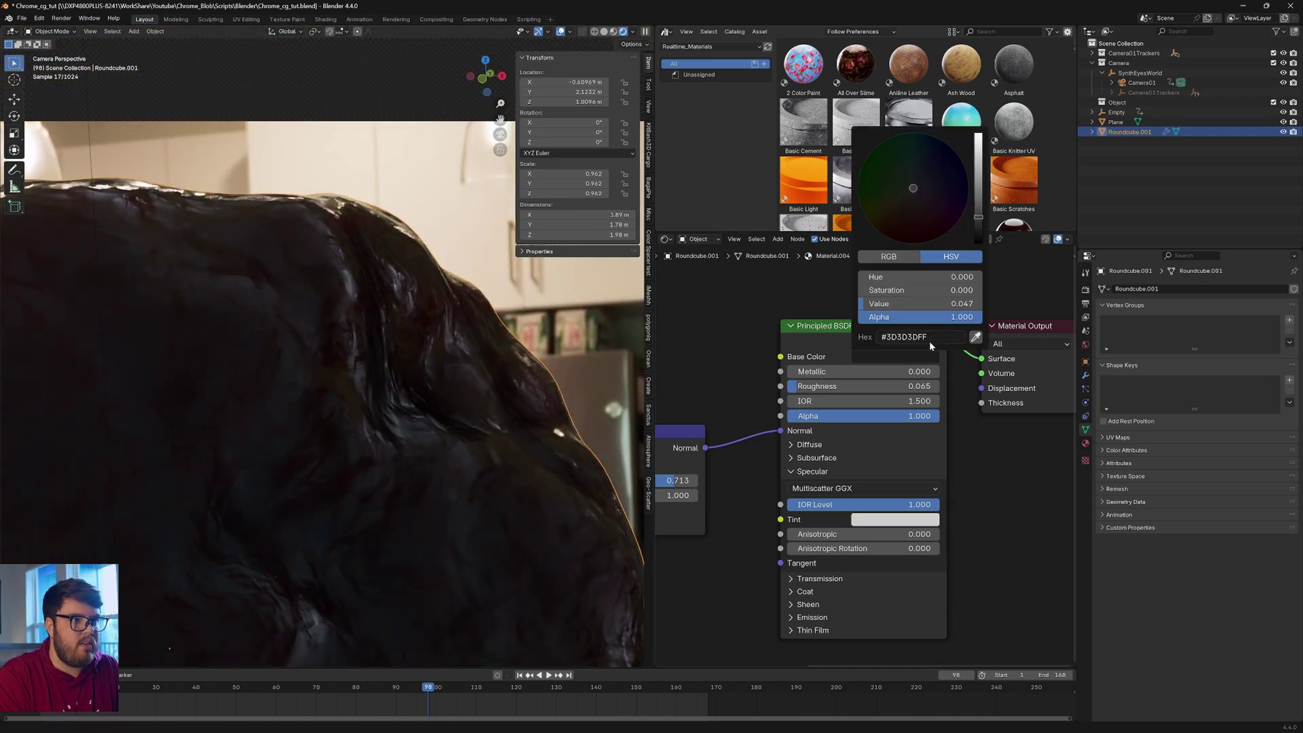
pyautogui.moveTo(977, 211); pyautogui.dragTo(978, 214)
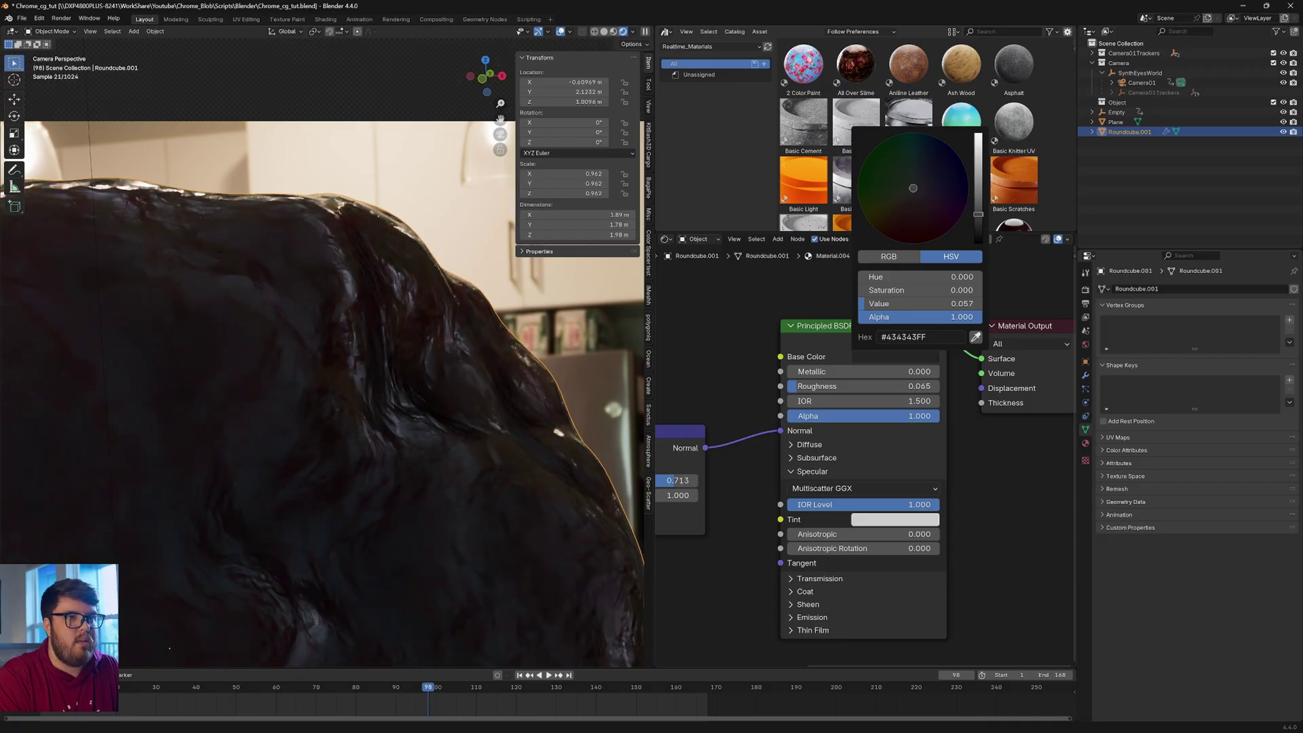
# - Go to frame 72 and examine how the dark blob sits in the kitchen shot
pyautogui.scroll(-4, 385, 356)
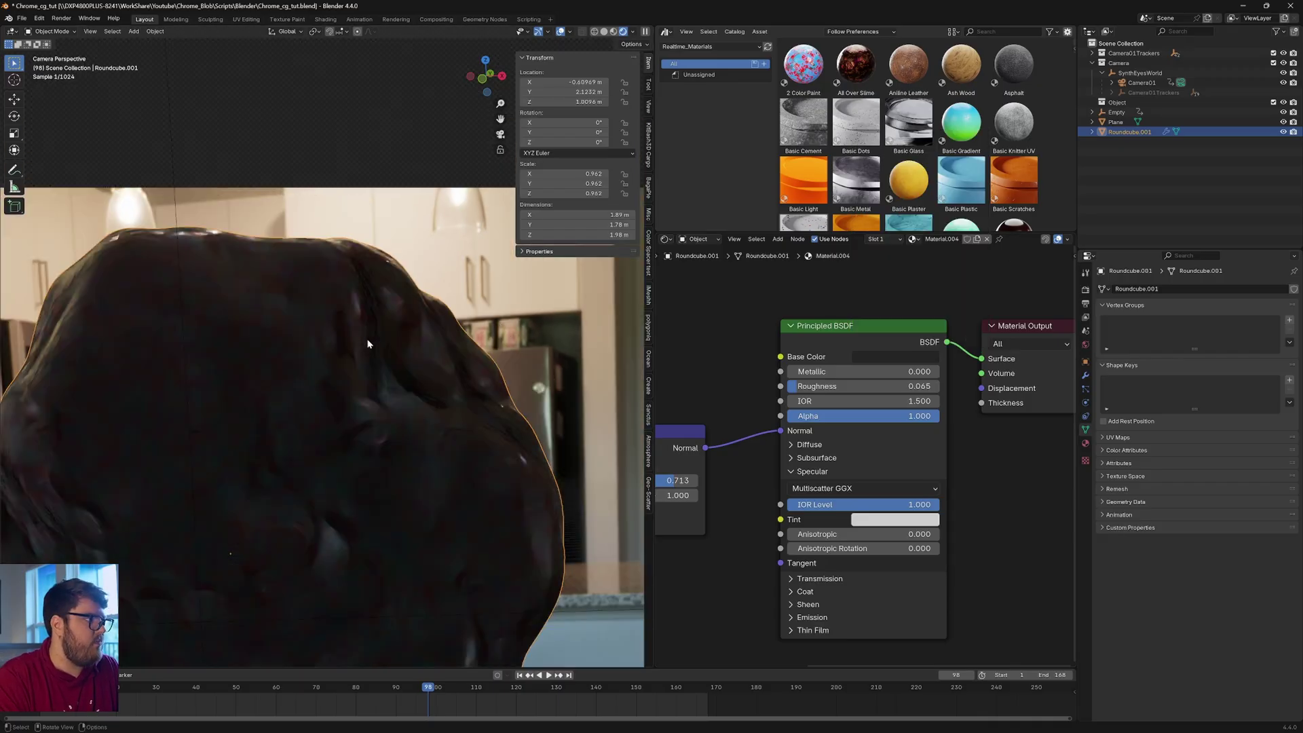
pyautogui.keyDown('shift'); pyautogui.moveTo(387, 373); pyautogui.dragTo(465, 378, button='middle'); pyautogui.keyUp('shift')
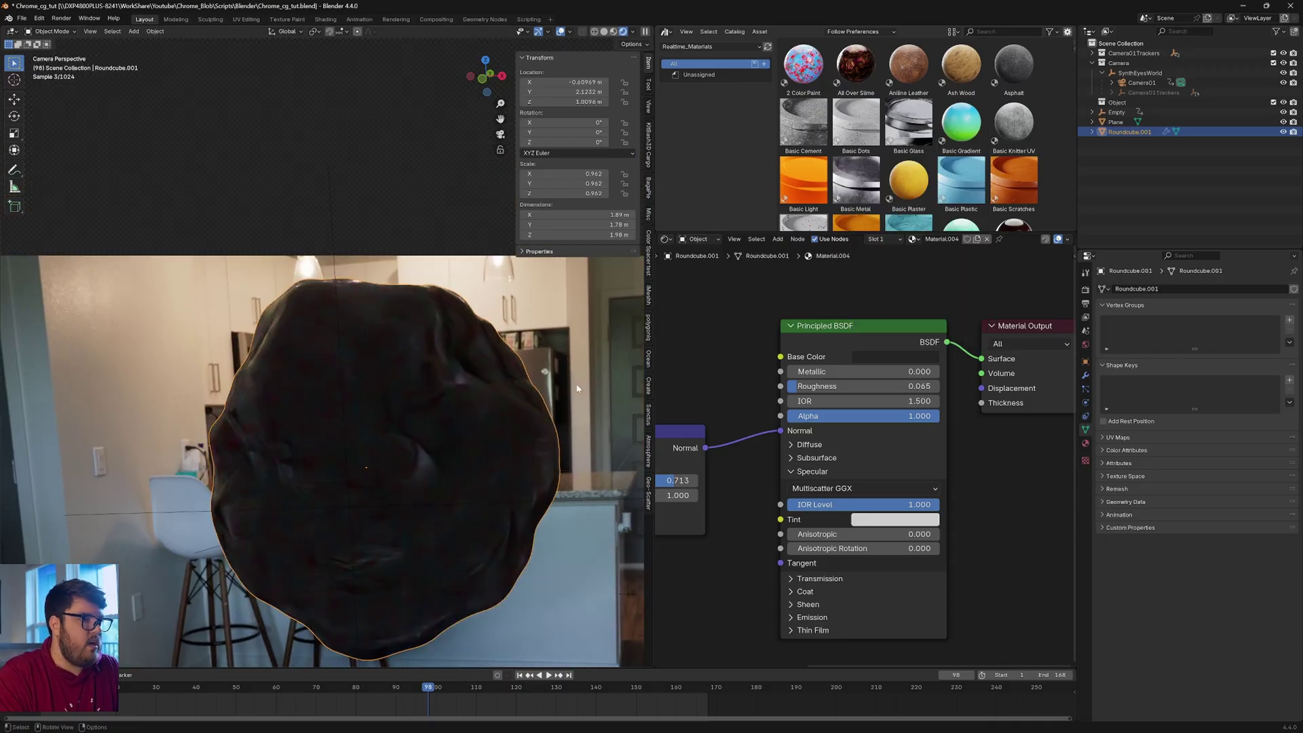
pyautogui.keyDown('shift'); pyautogui.moveTo(749, 488); pyautogui.dragTo(790, 464, button='middle'); pyautogui.keyUp('shift')
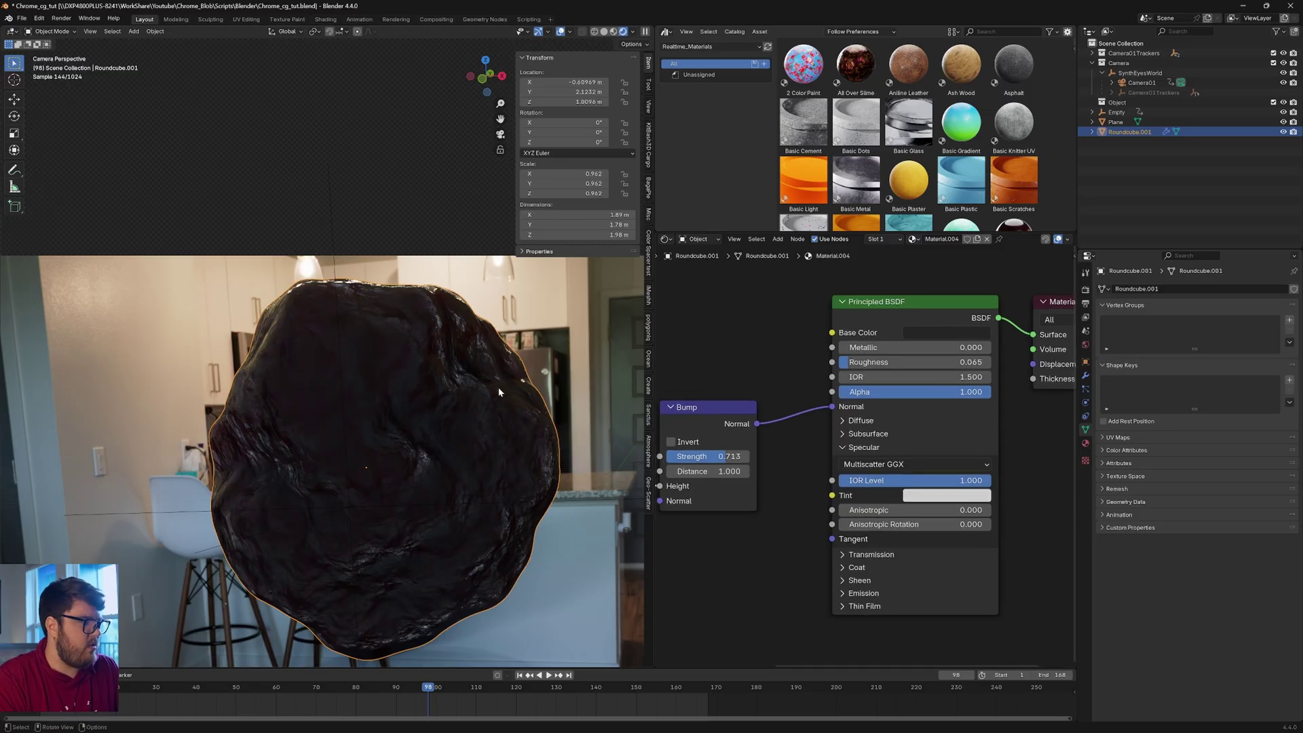
pyautogui.moveTo(335, 691); pyautogui.dragTo(322, 692)
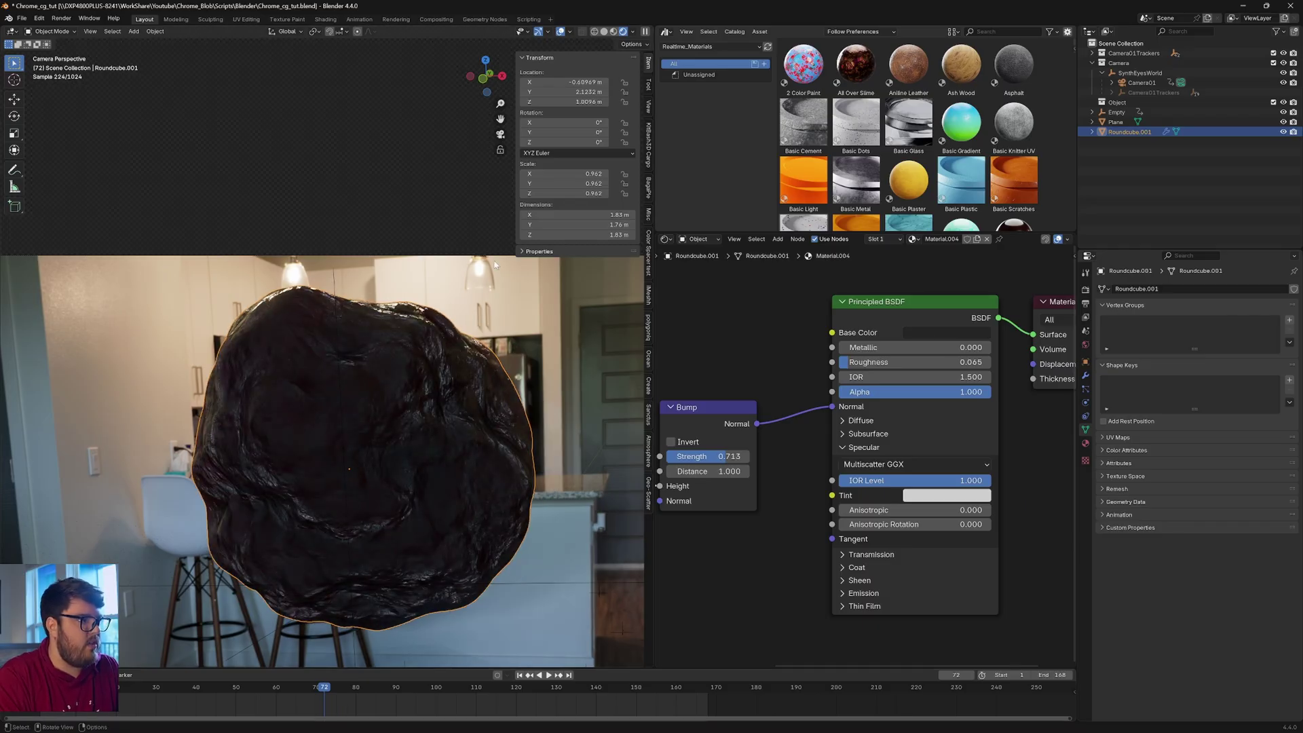
pyautogui.keyDown('shift'); pyautogui.moveTo(461, 365); pyautogui.dragTo(442, 369, button='middle'); pyautogui.keyUp('shift')
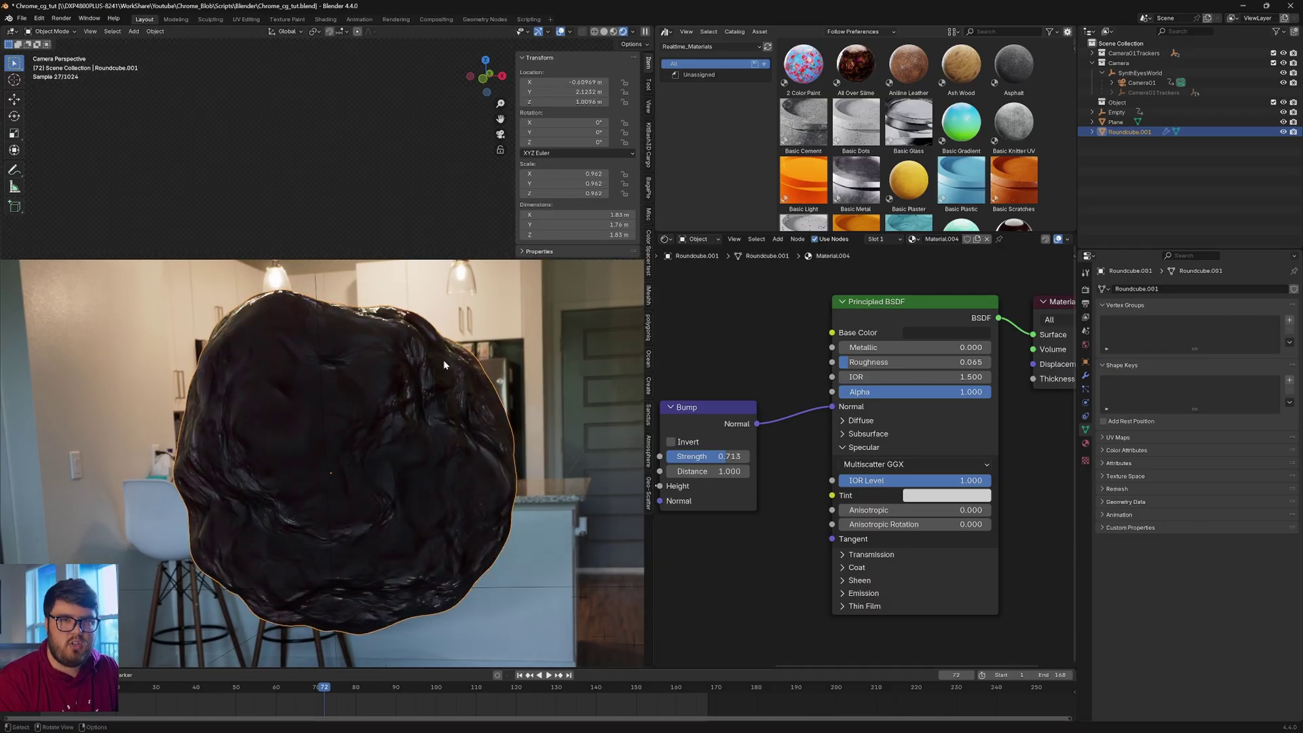
pyautogui.keyDown('shift'); pyautogui.moveTo(478, 411); pyautogui.dragTo(448, 352, button='middle'); pyautogui.keyUp('shift')
pyautogui.scroll(-1, 438, 360)
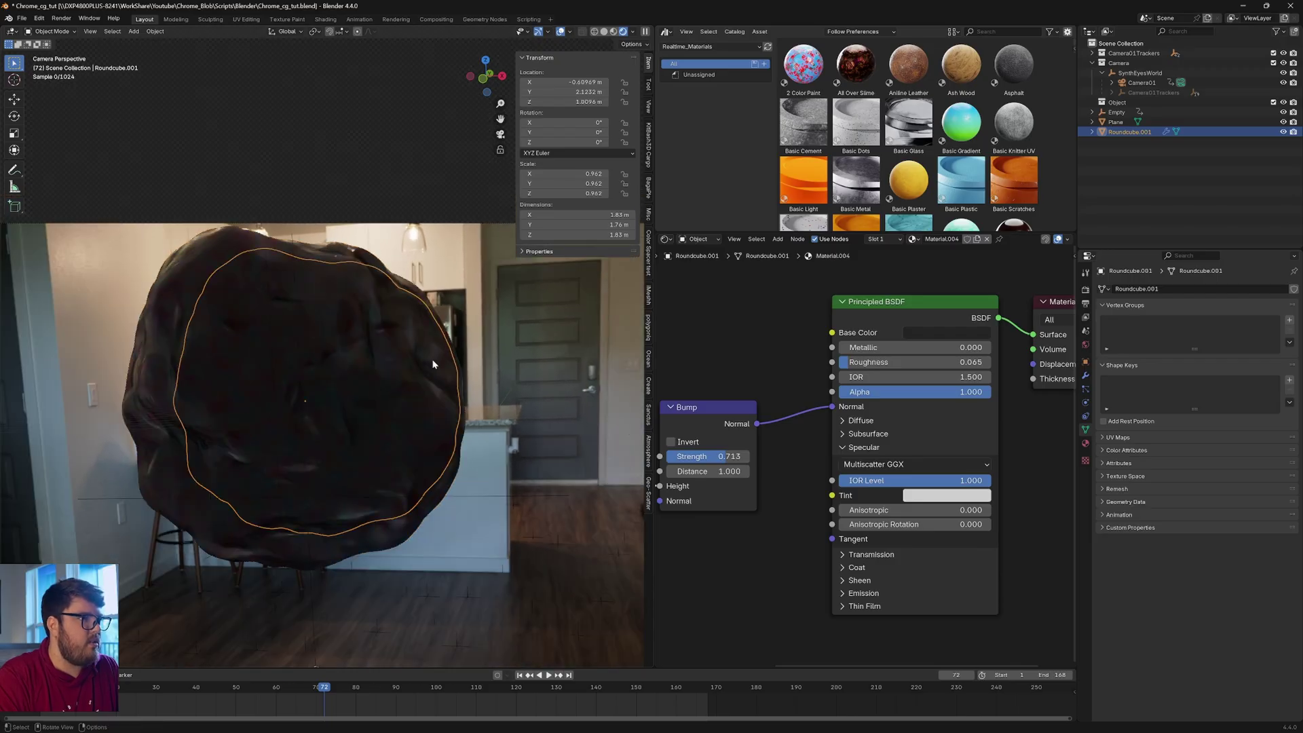
# - Add a point light and place it at the right pendant lamp, at about X 0.207 m and Y 1.806 m
pyautogui.hotkey('shift', 'a')
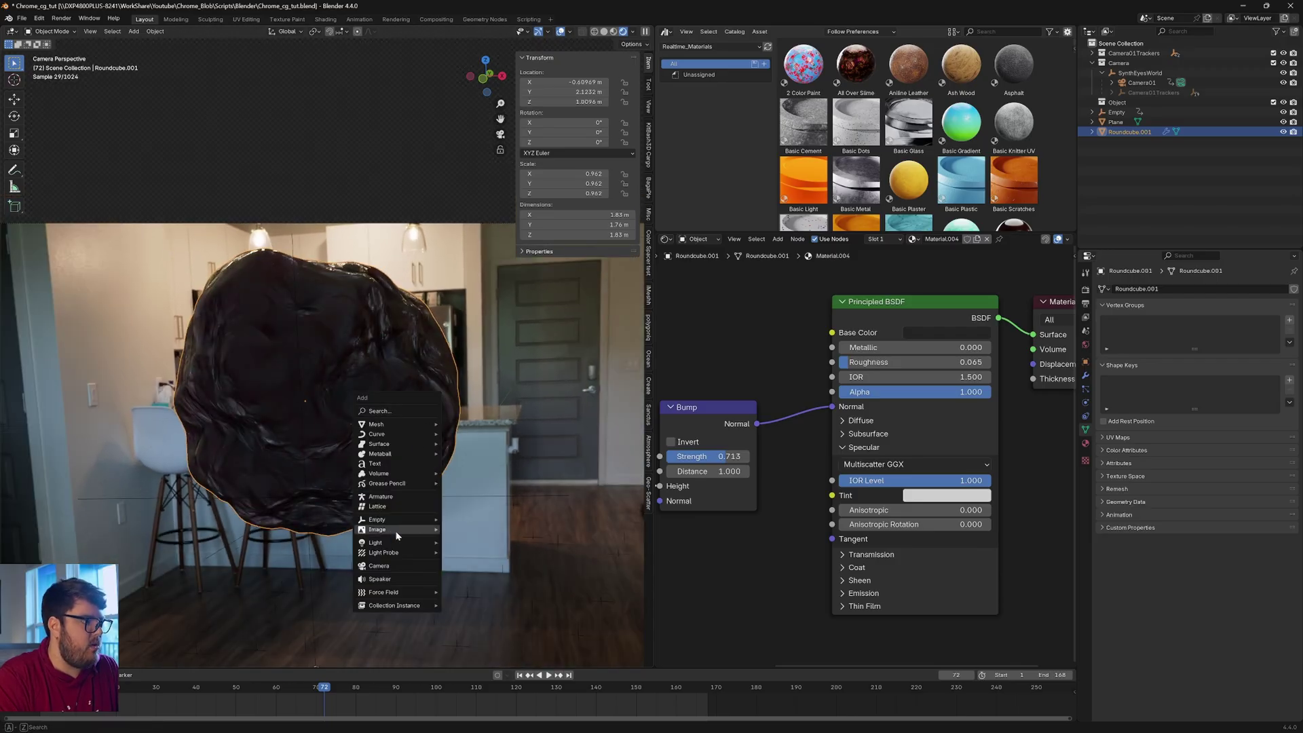
pyautogui.moveTo(407, 543)
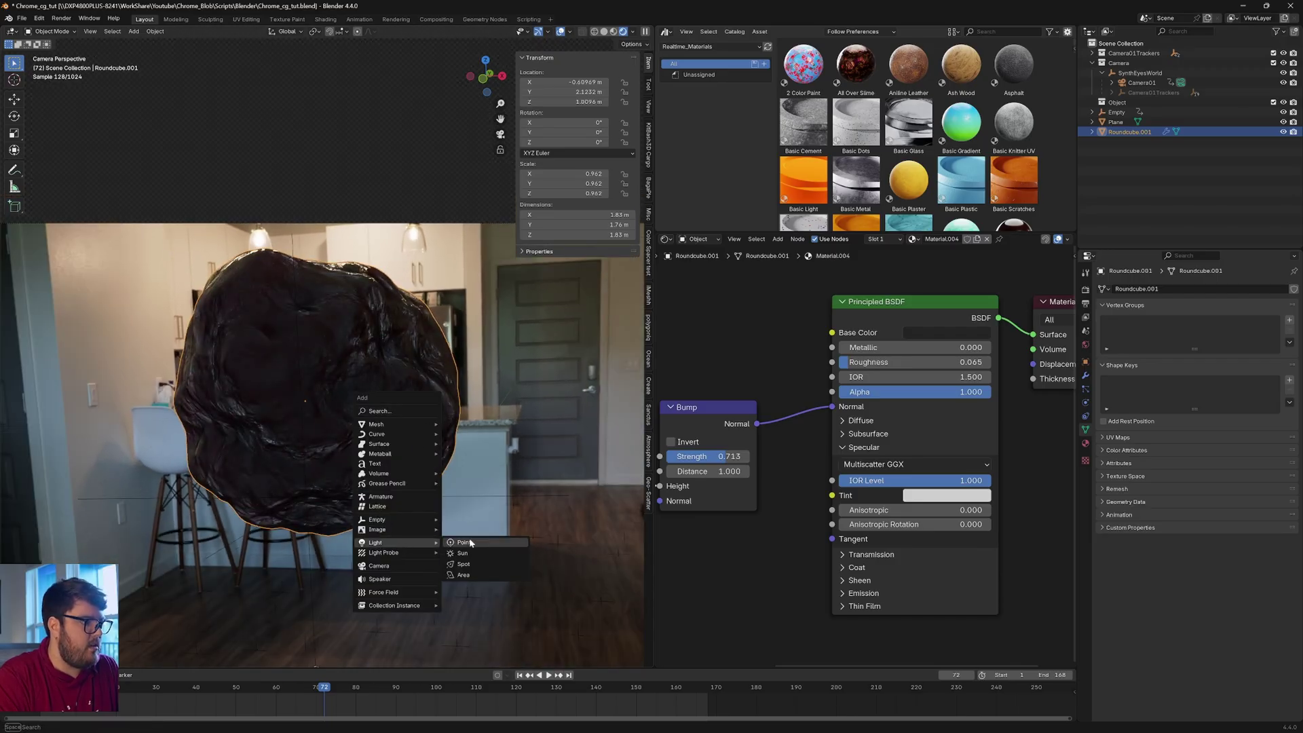
pyautogui.click(469, 542)
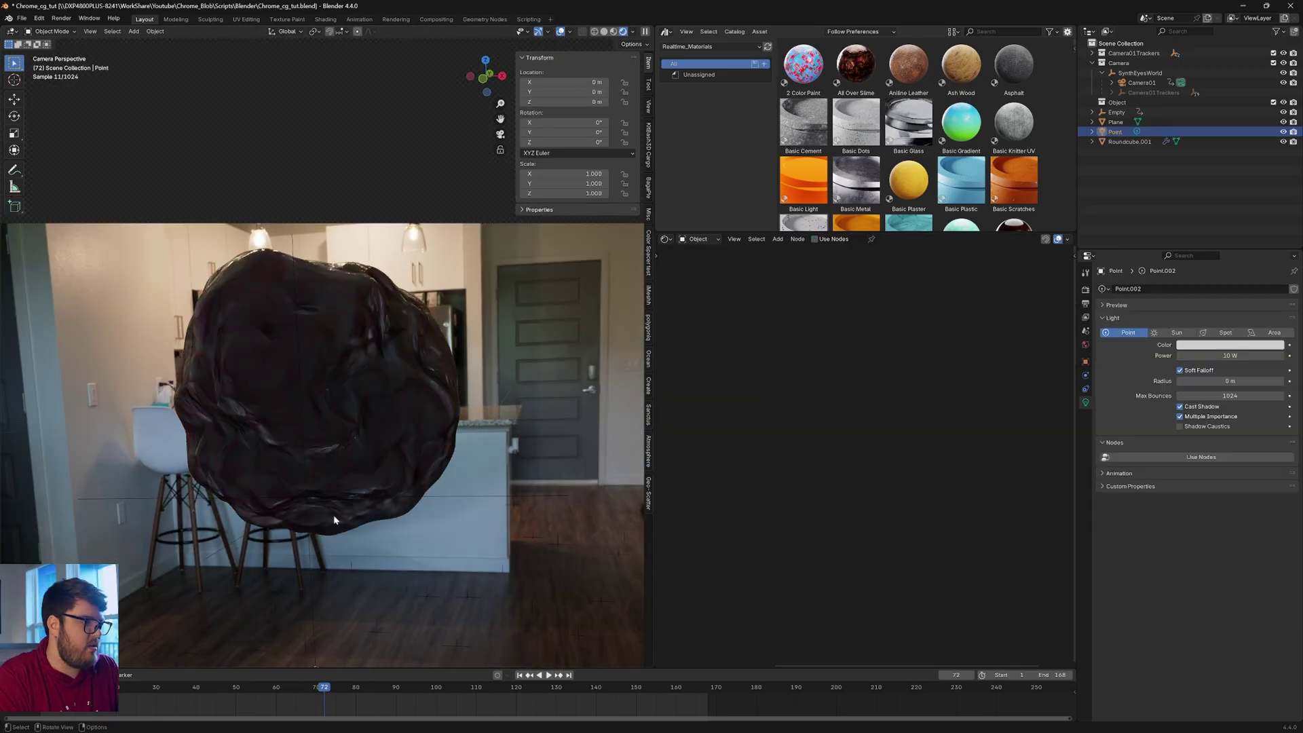
pyautogui.press('g')
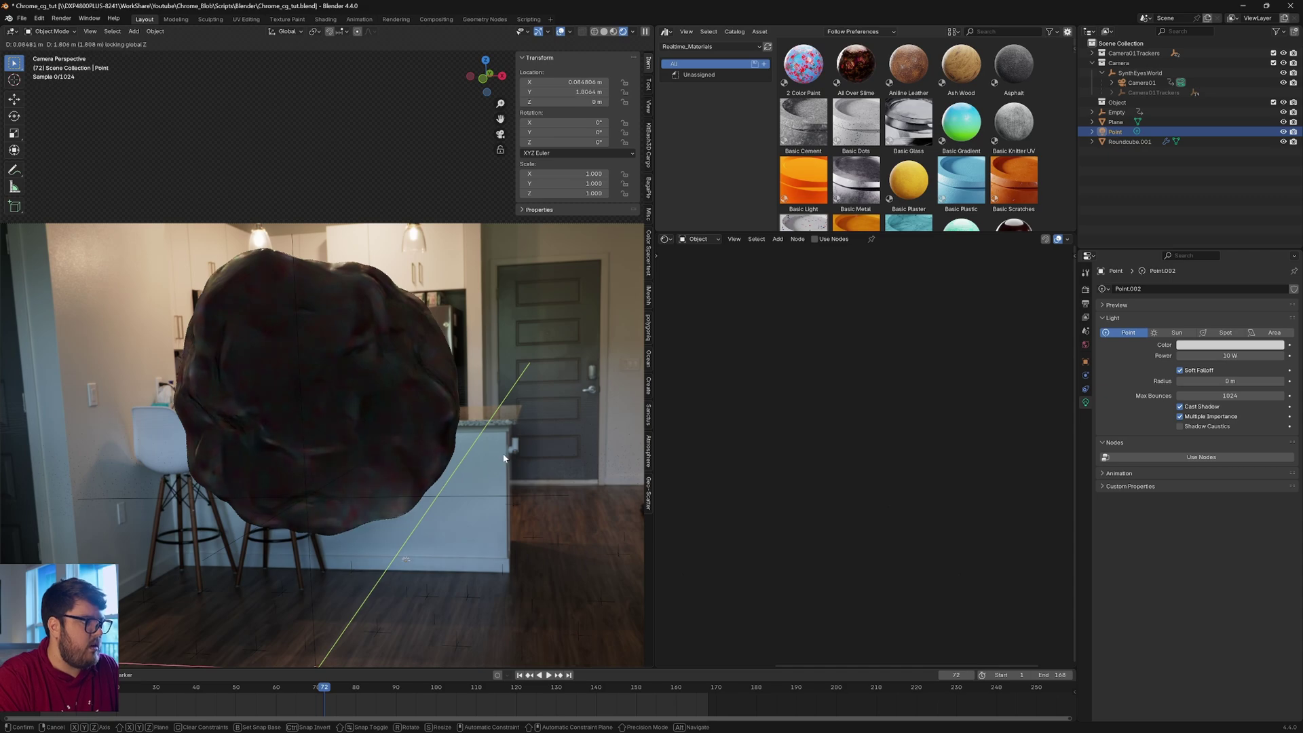
pyautogui.press('z')
pyautogui.click(422, 198)
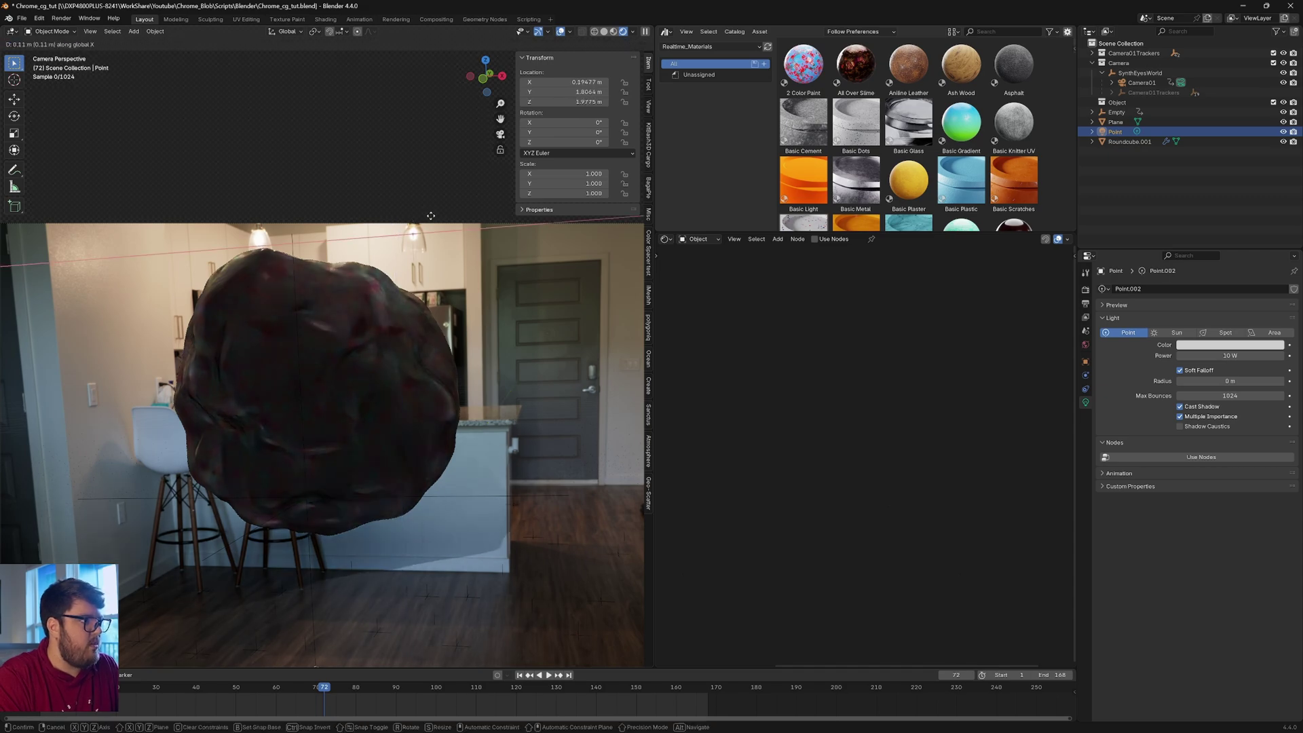
pyautogui.scroll(2, 436, 235)
# - Make a linked duplicate of the point light, place it at the left pendant lamp, and inspect its glow on the blob
pyautogui.hotkey('shift', 'd')
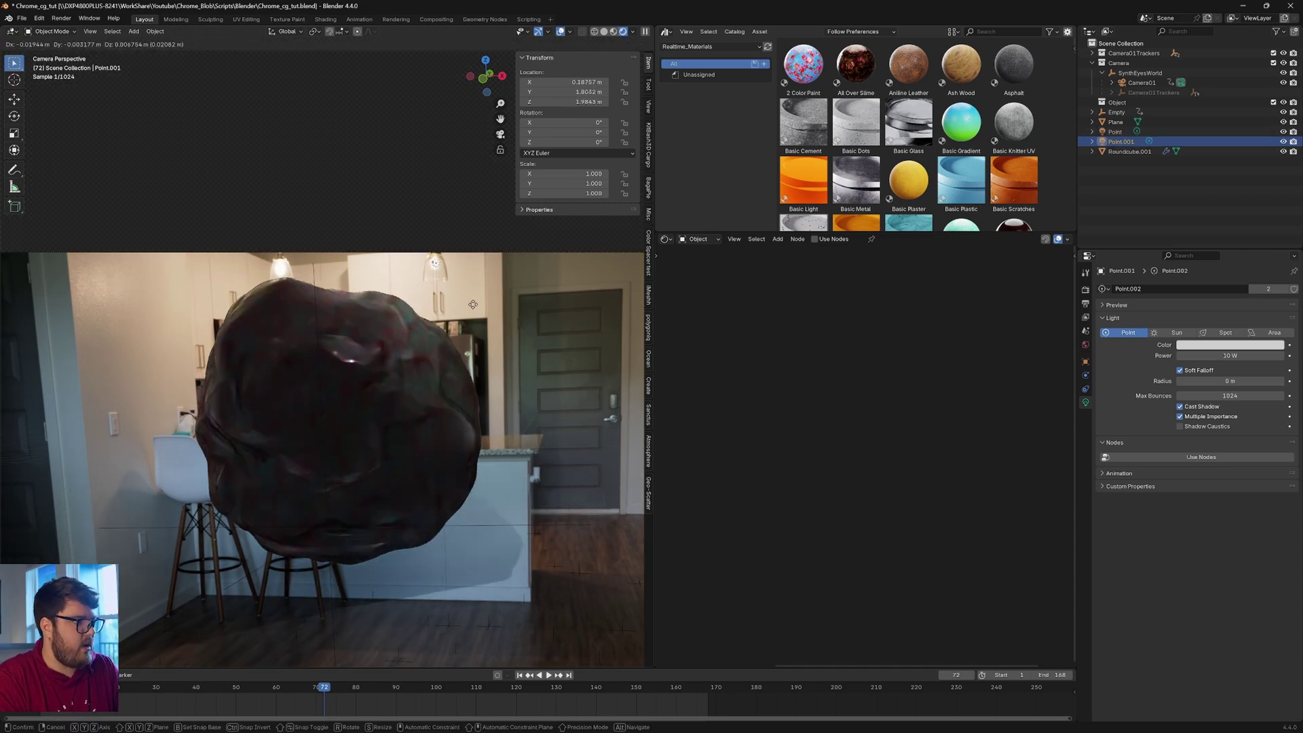
pyautogui.press('z')
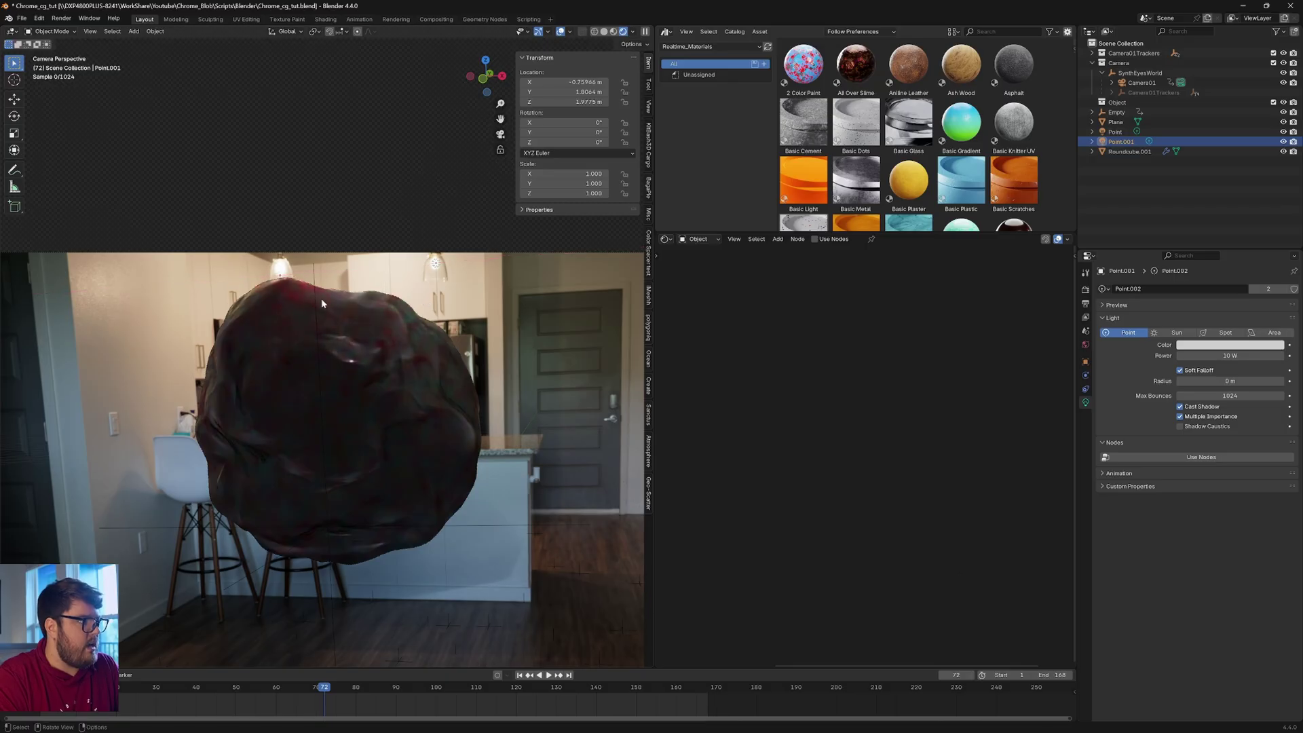
pyautogui.click(318, 293)
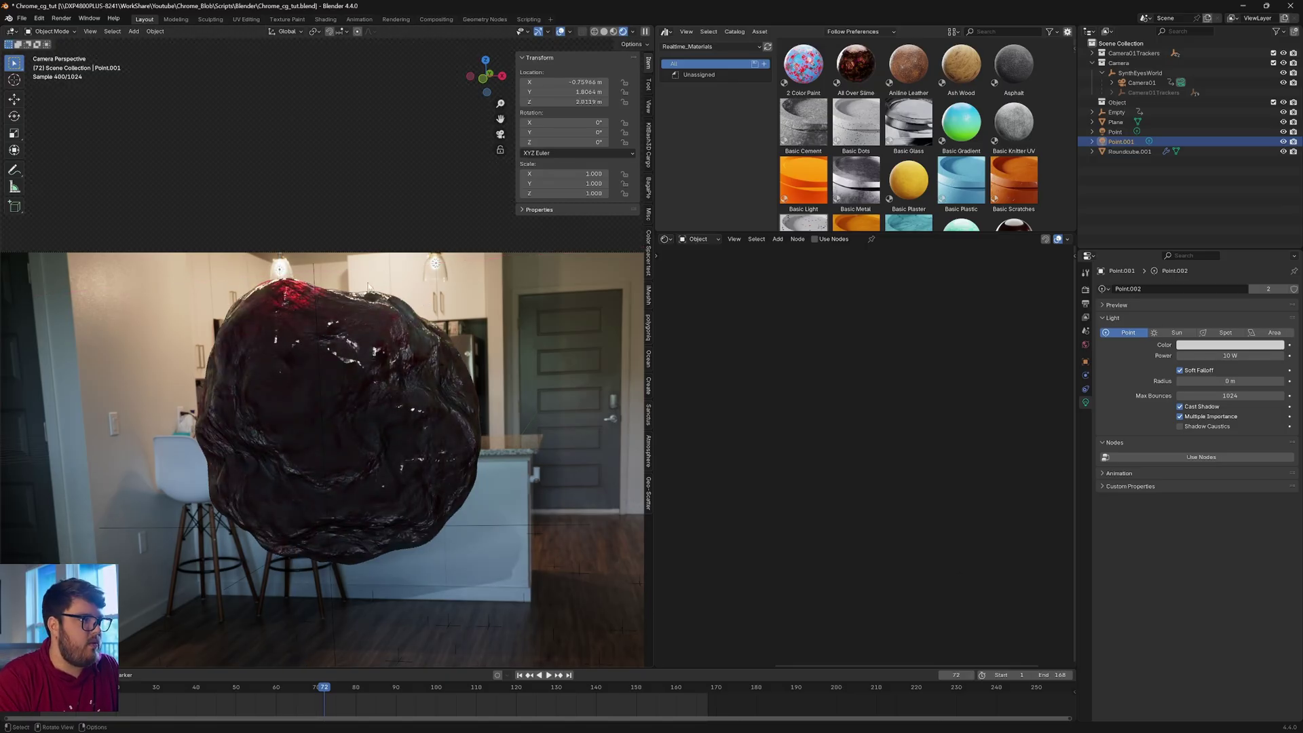
pyautogui.scroll(4, 283, 280)
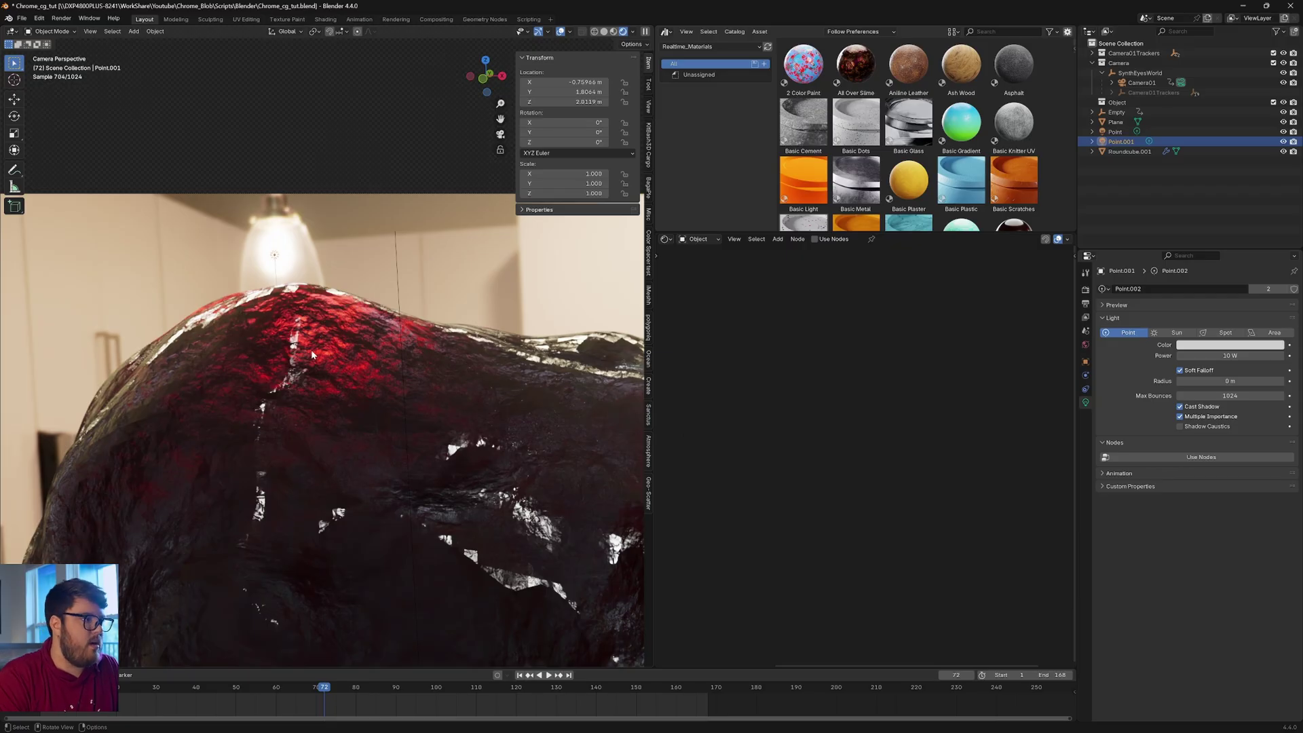
pyautogui.scroll(-3, 339, 356)
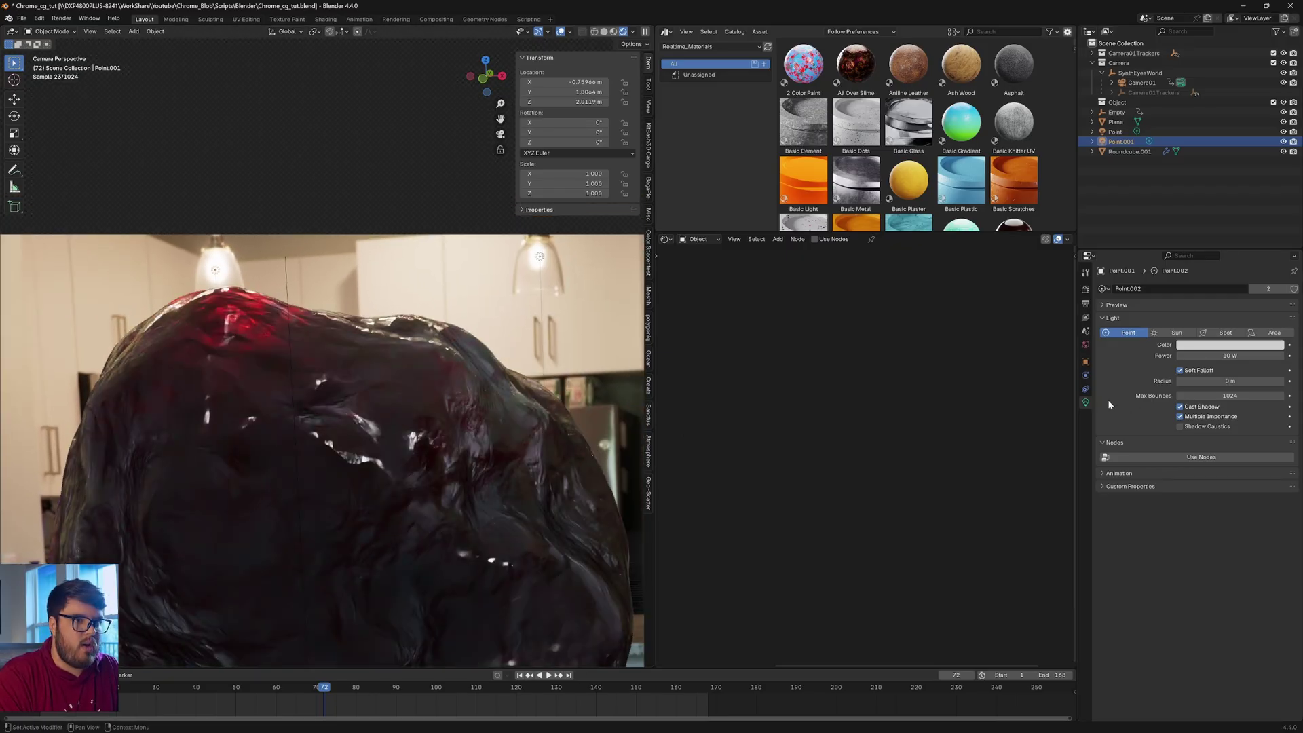
# - Set the point lights' color to the warm white #EFE4D4 sampled from the right pendant lamp in the footage
pyautogui.moveTo(1077, 369); pyautogui.dragTo(1005, 369)
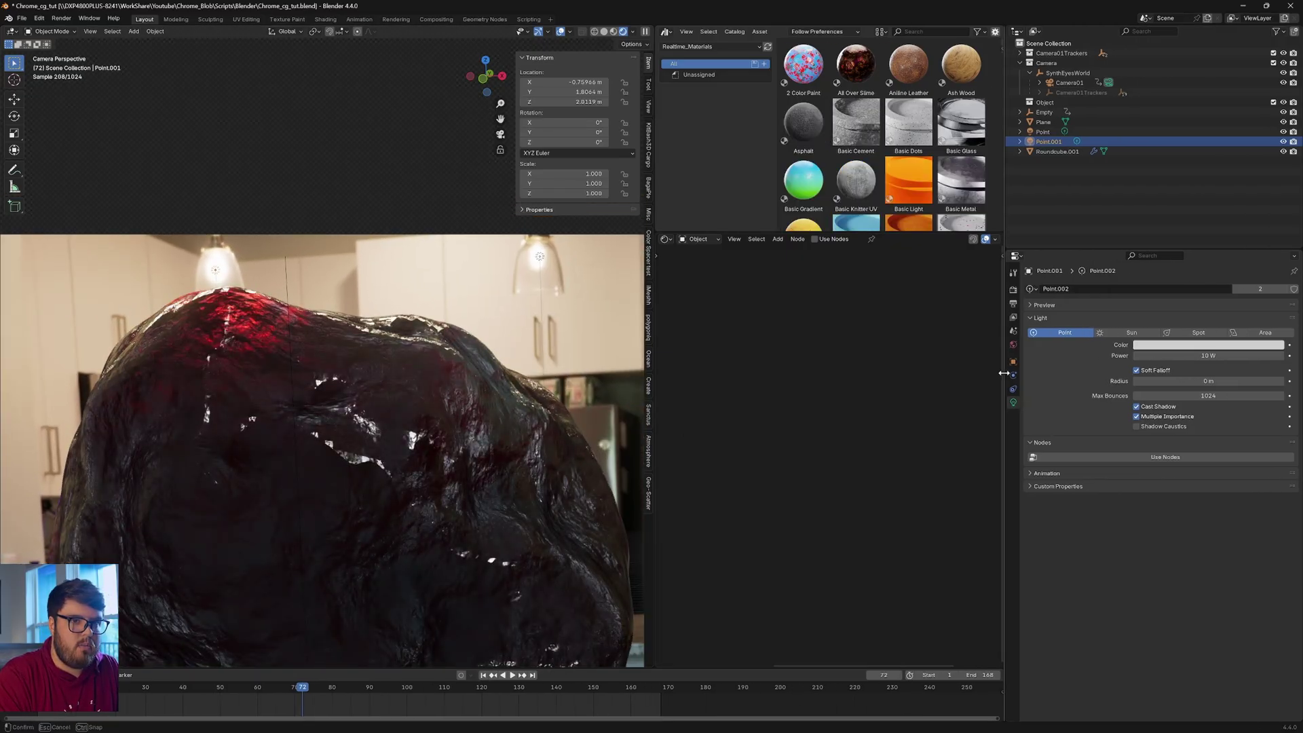
pyautogui.click(1172, 348)
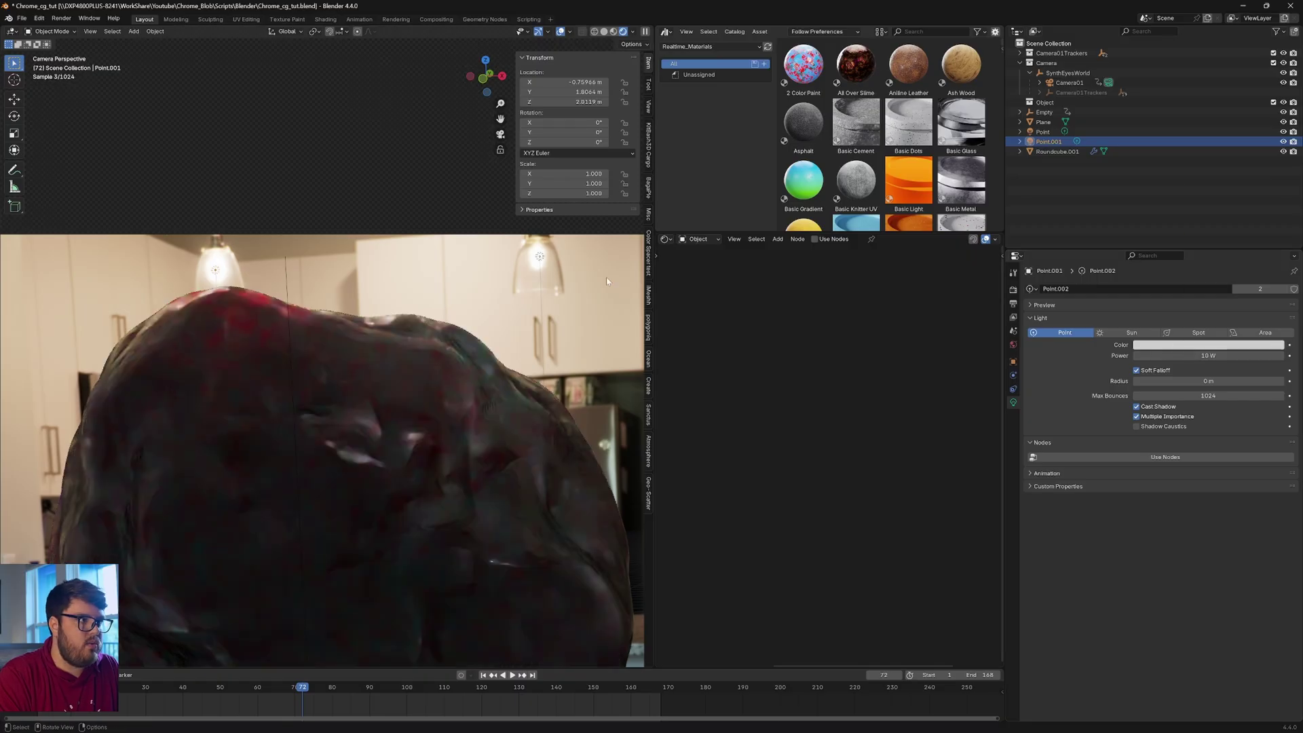
pyautogui.click(1167, 345)
pyautogui.click(1274, 332)
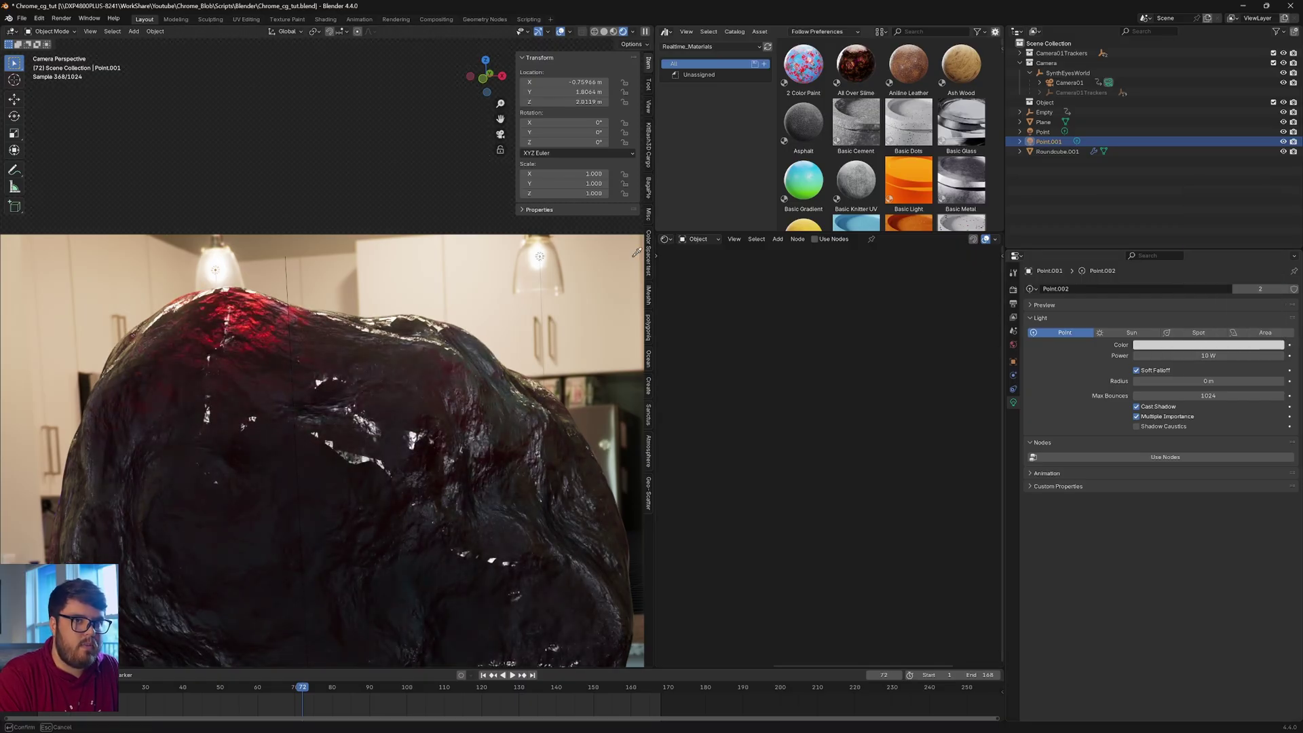
pyautogui.click(547, 256)
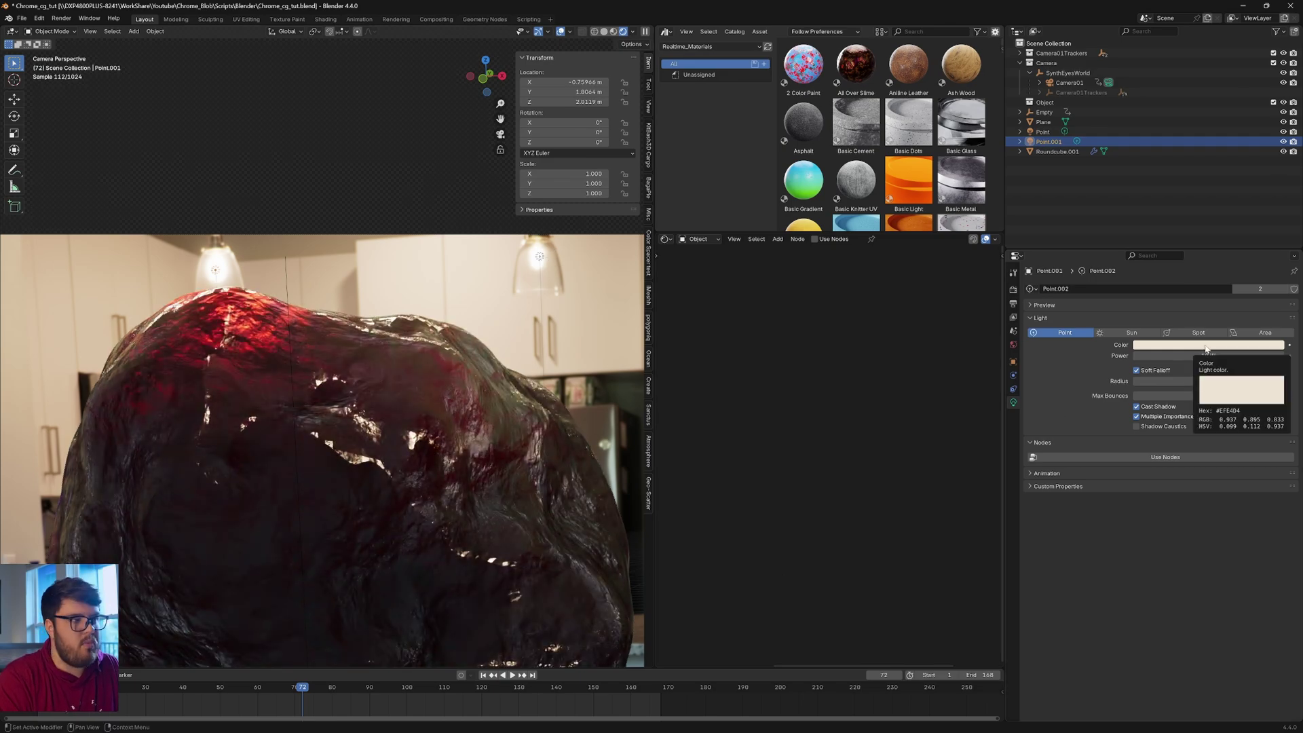
# - Raise the point lights' Power to 21.2 W and select the blob
pyautogui.moveTo(1198, 356); pyautogui.dragTo(1227, 355)
pyautogui.keyDown('shift'); pyautogui.moveTo(424, 419); pyautogui.dragTo(462, 384, button='middle'); pyautogui.keyUp('shift')
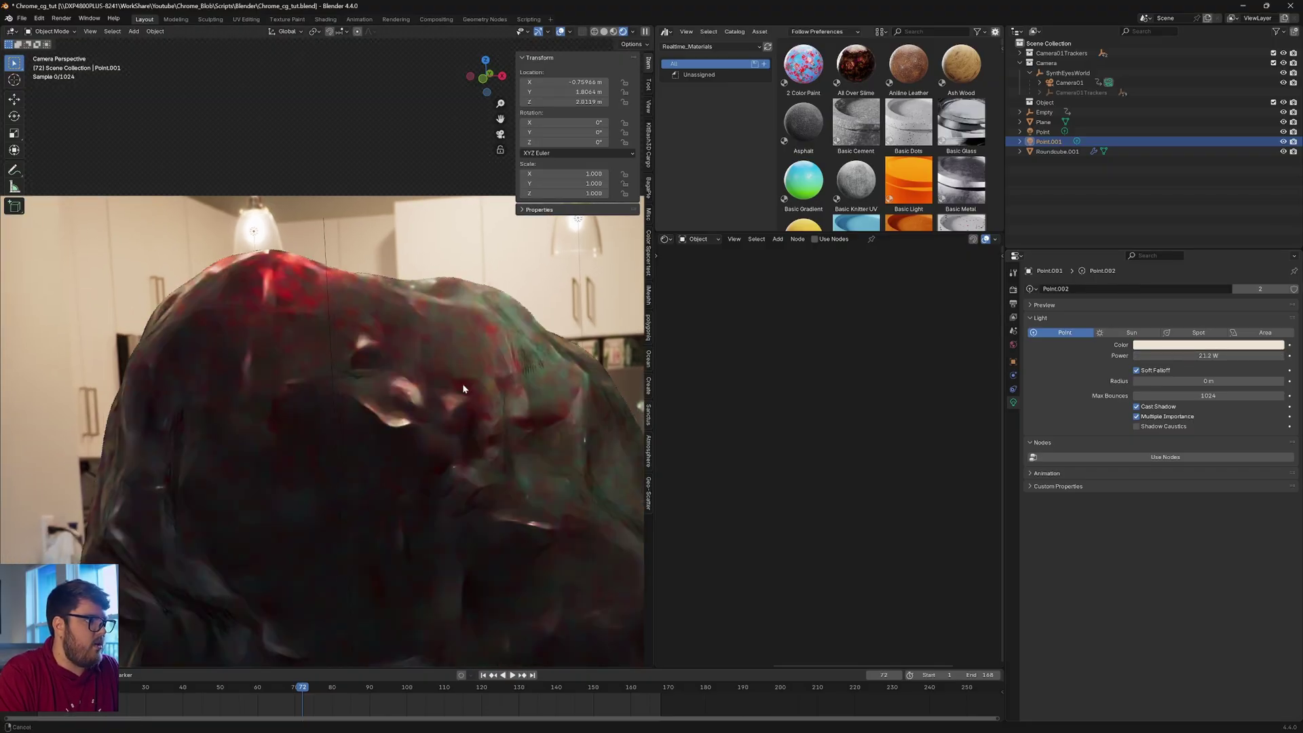
pyautogui.click(361, 409)
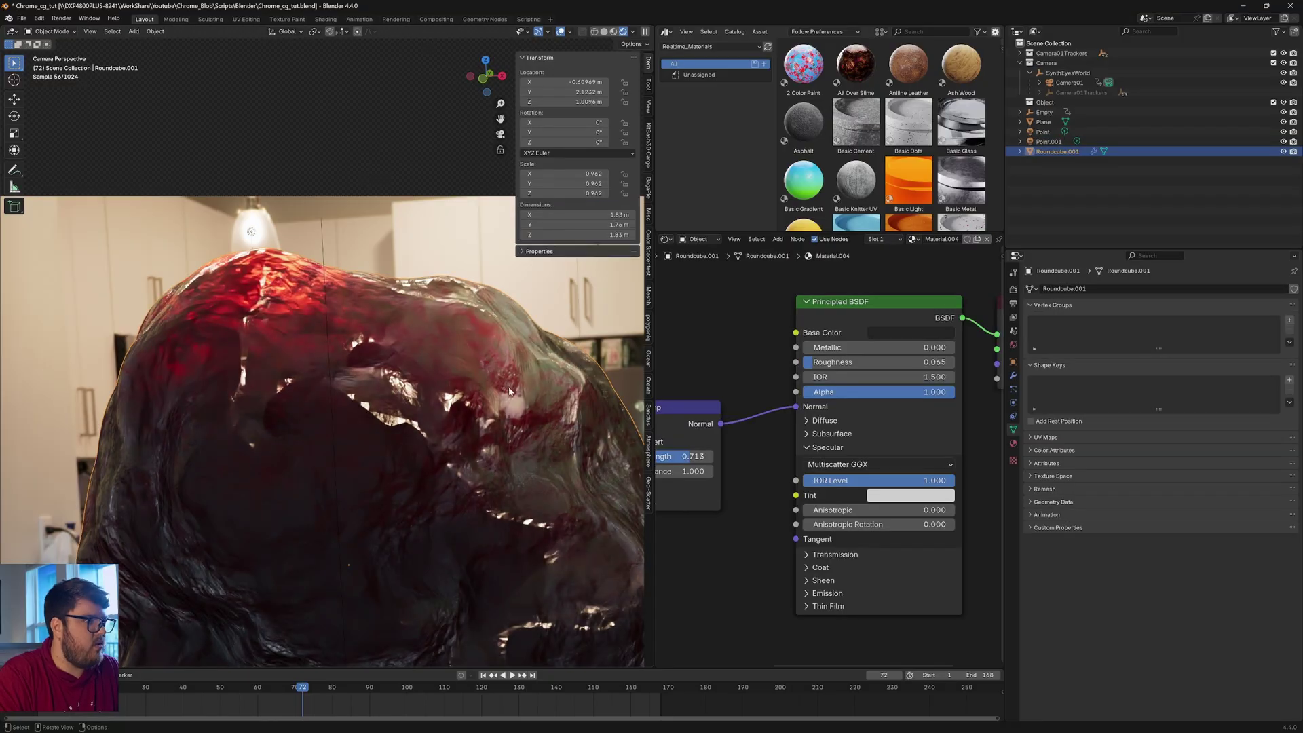
# - Darken the blob material's Base Color to a near-black gray with Value 0.023 and expand the Subsurface settings
pyautogui.click(935, 332)
pyautogui.click(861, 433)
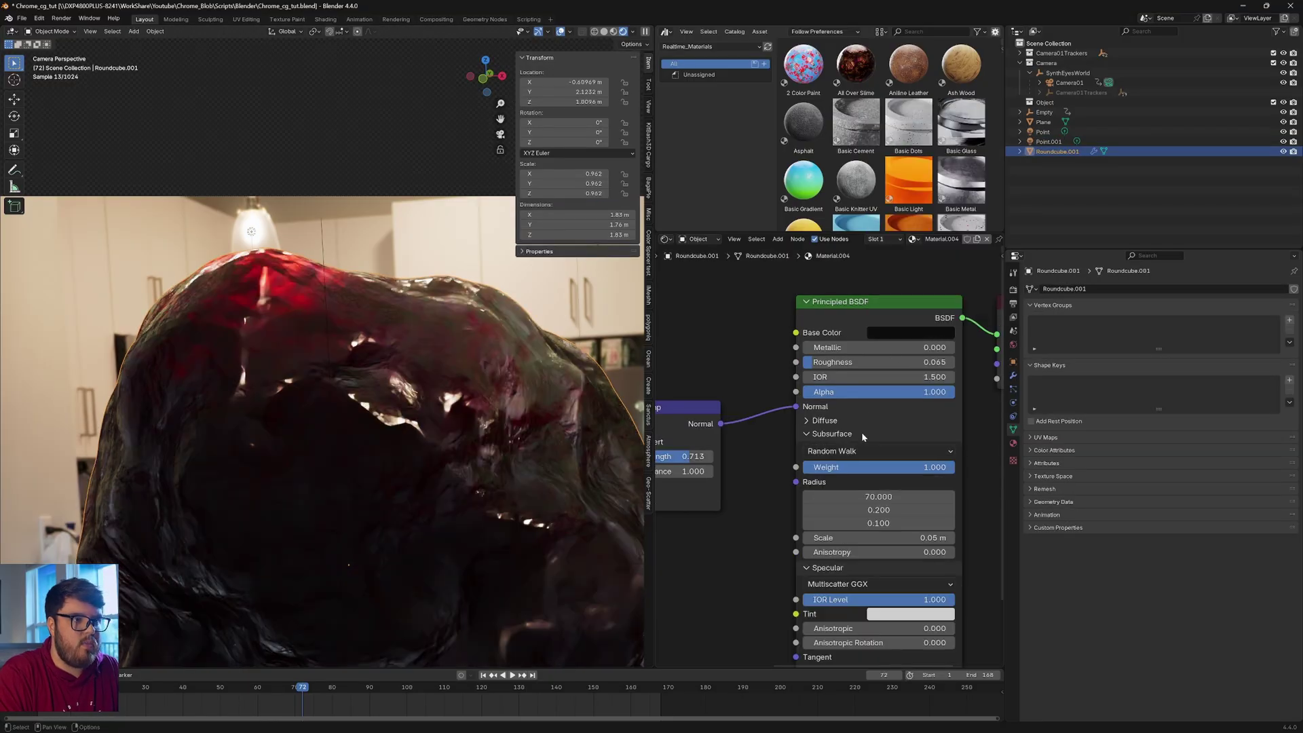
pyautogui.click(902, 332)
pyautogui.moveTo(931, 279); pyautogui.dragTo(909, 280)
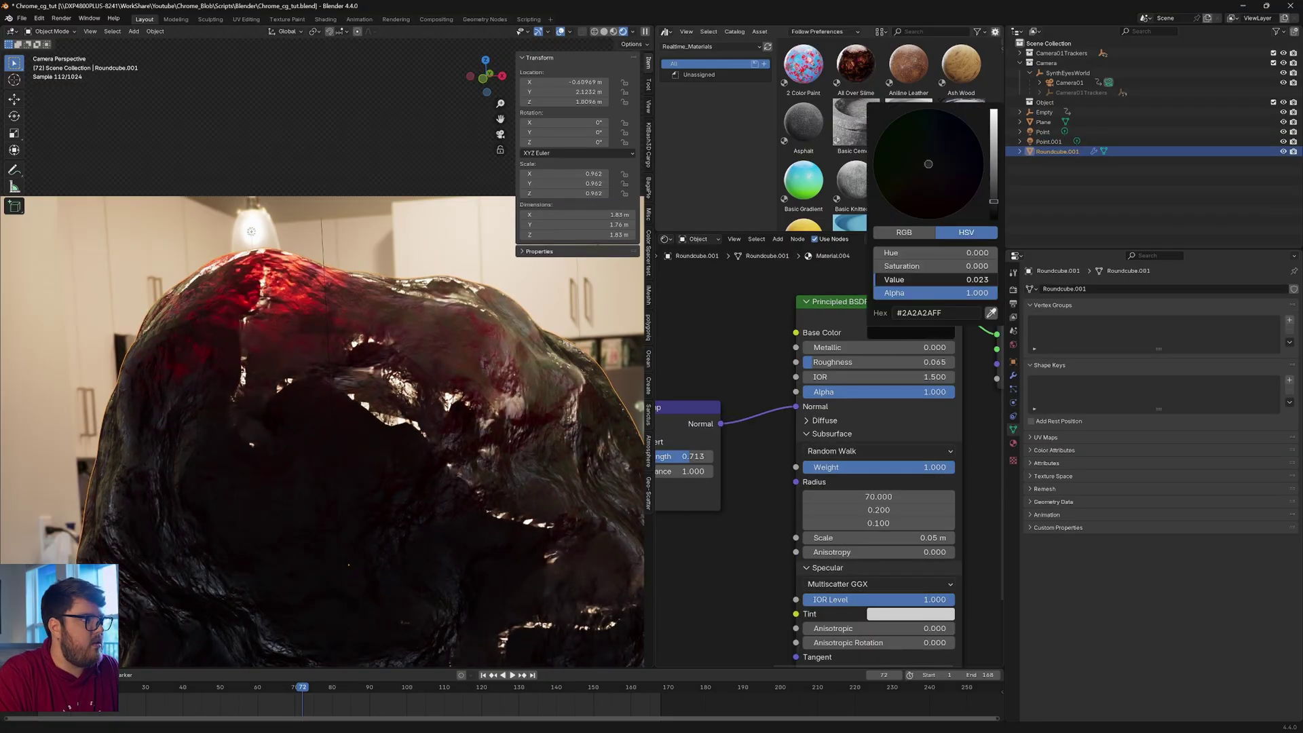
pyautogui.click(909, 280)
pyautogui.click(857, 475)
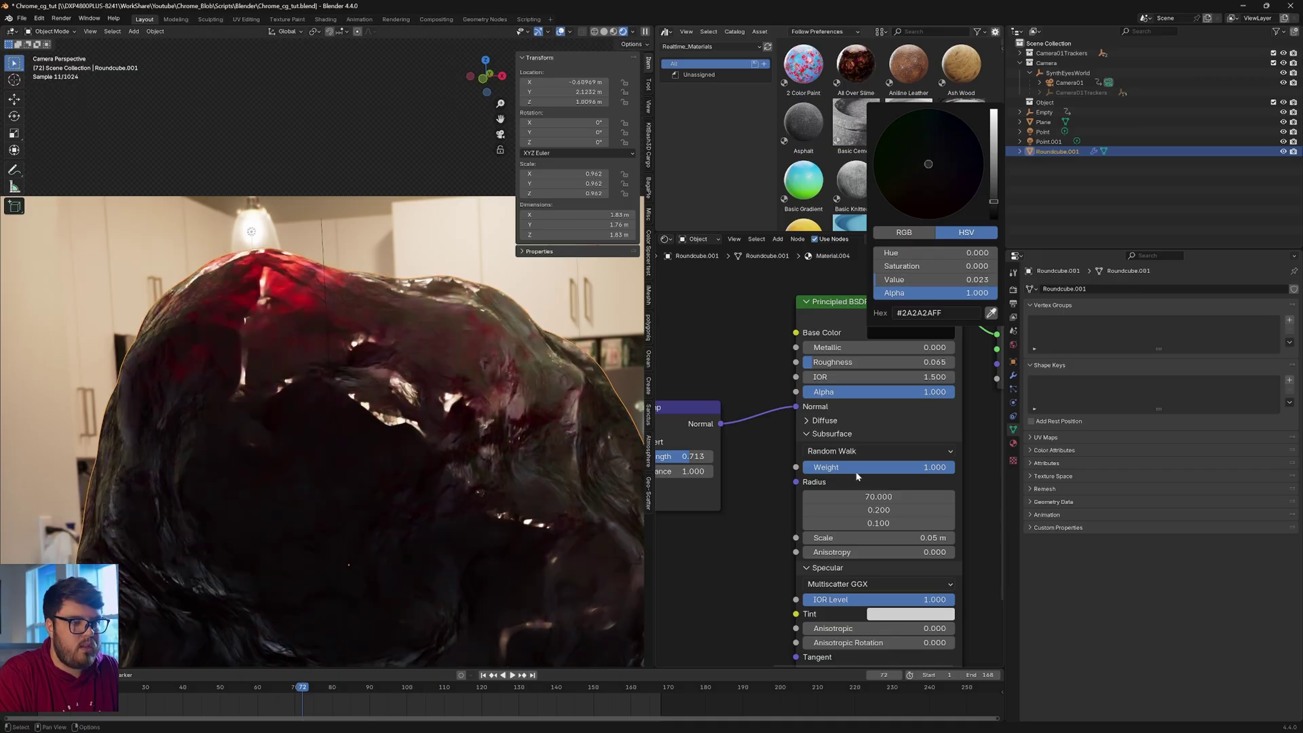
# - Set the Subsurface Weight to 0.683 and the first Radius value to 50, and inspect the blob's surface
pyautogui.moveTo(840, 468); pyautogui.dragTo(806, 468)
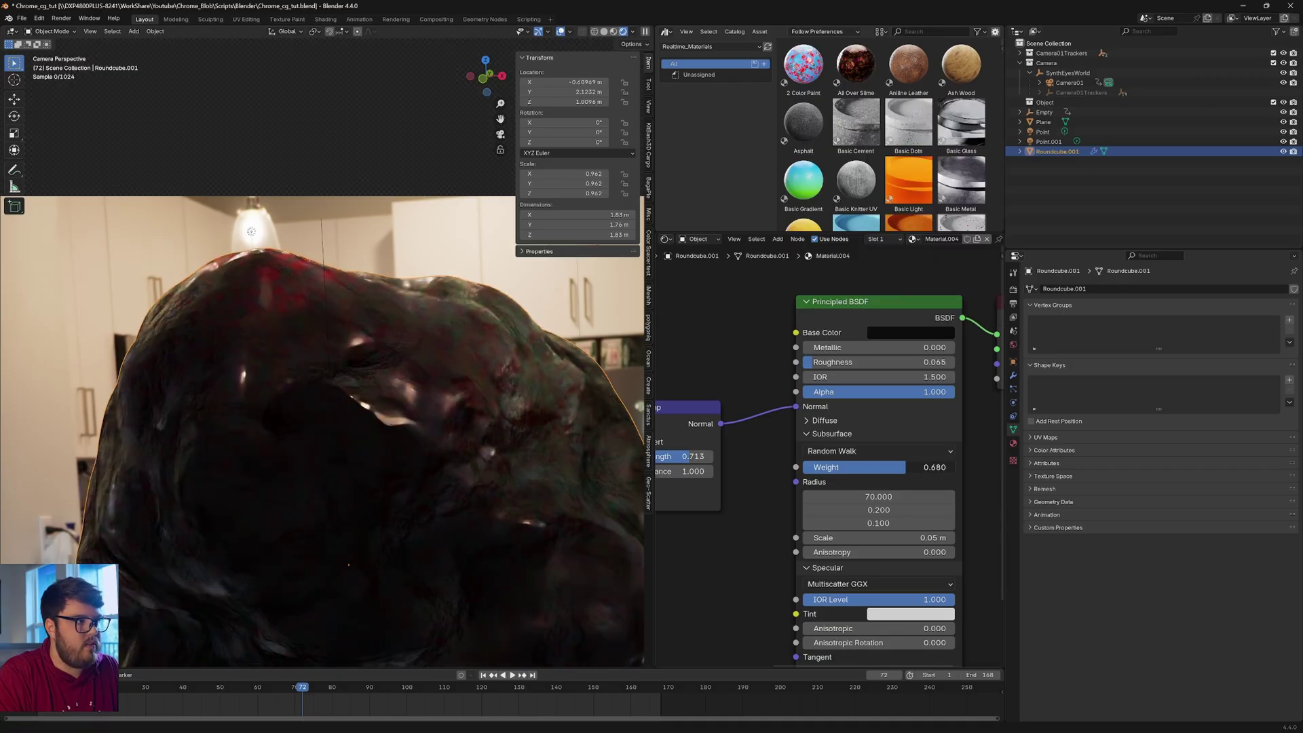
pyautogui.moveTo(905, 467); pyautogui.dragTo(906, 467)
pyautogui.click(878, 496)
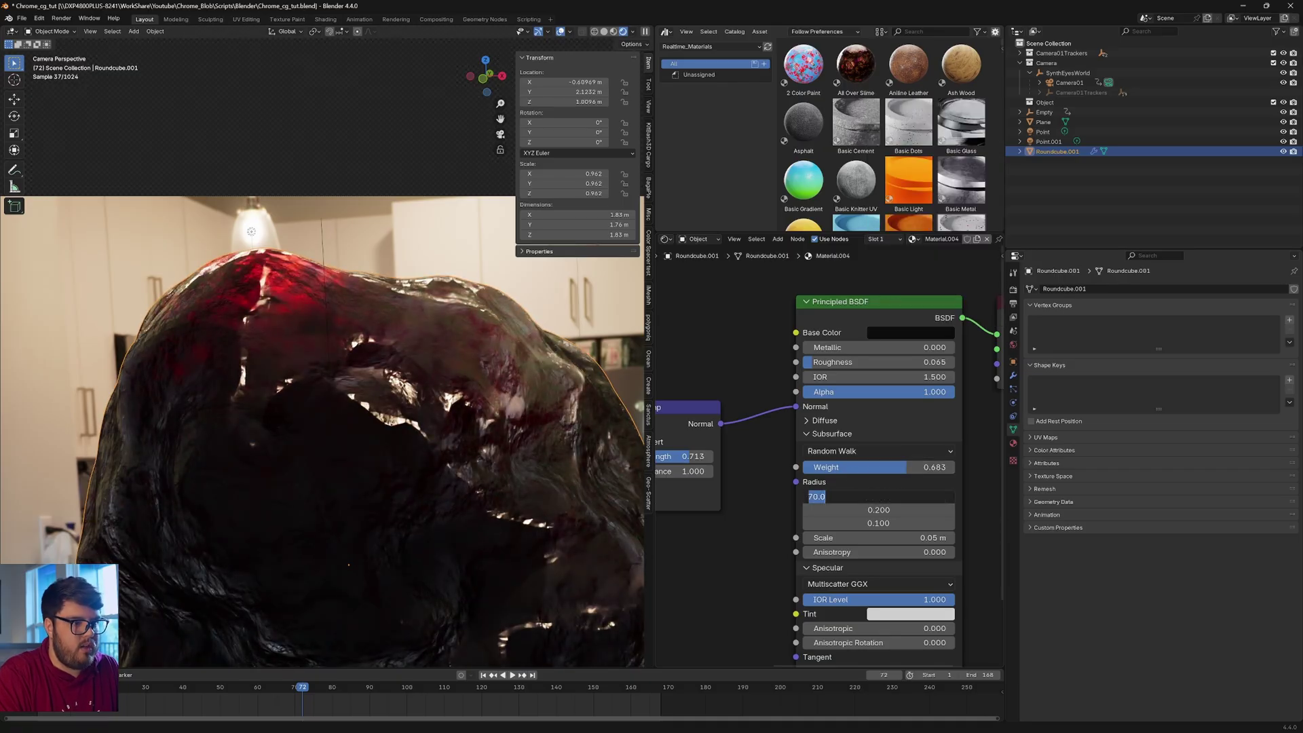
pyautogui.write('50')
pyautogui.press('Return')
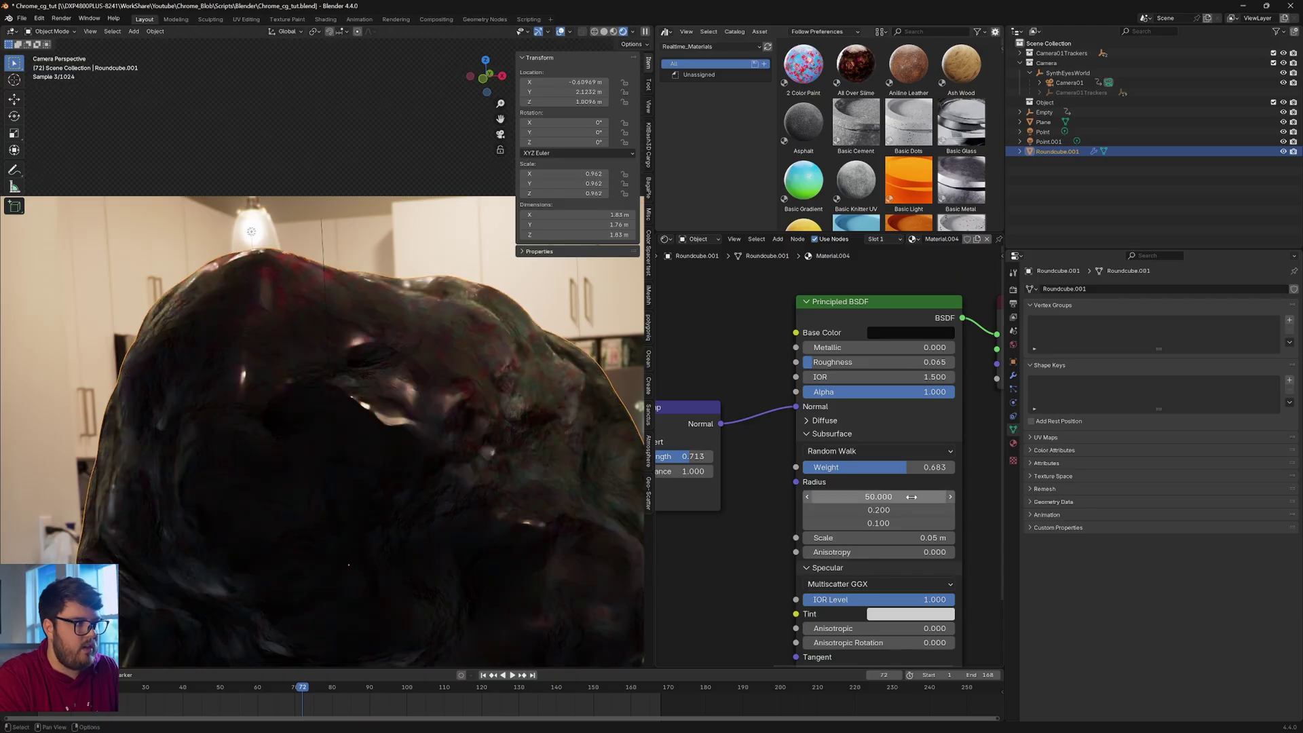
pyautogui.scroll(-3, 516, 360)
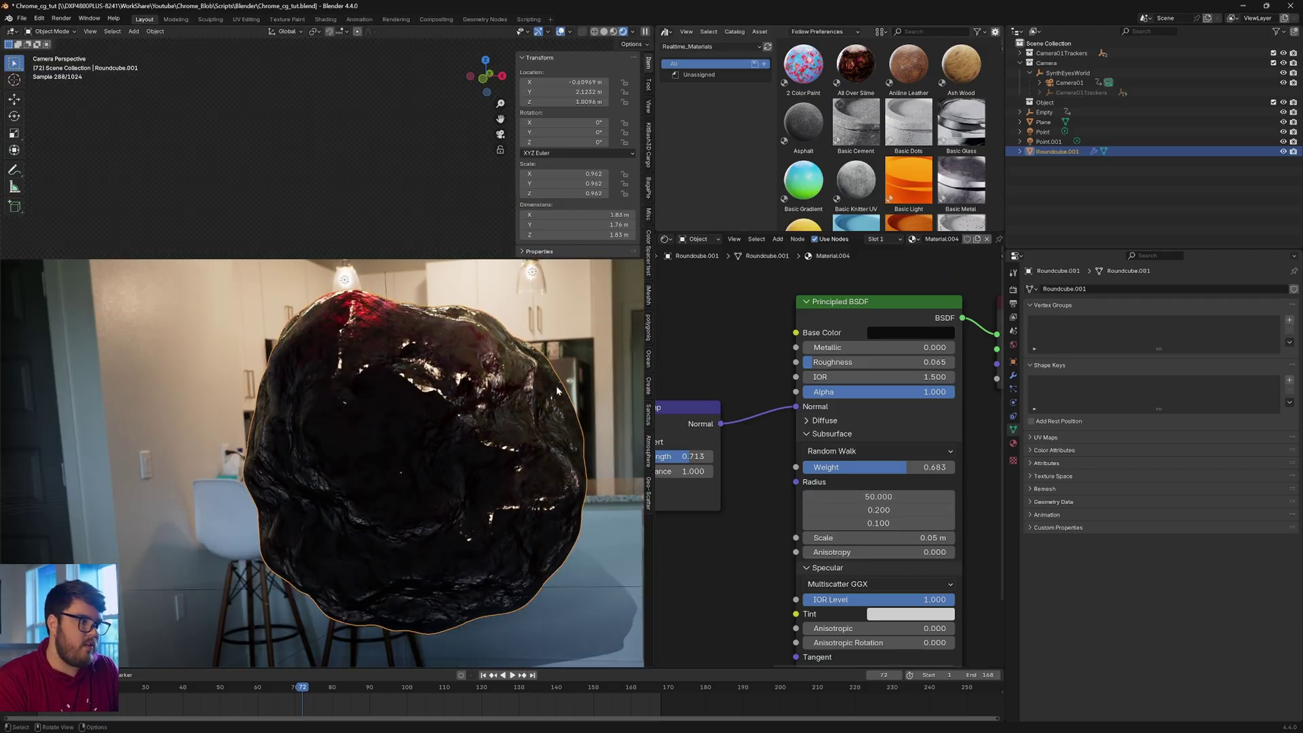
pyautogui.scroll(5, 441, 355)
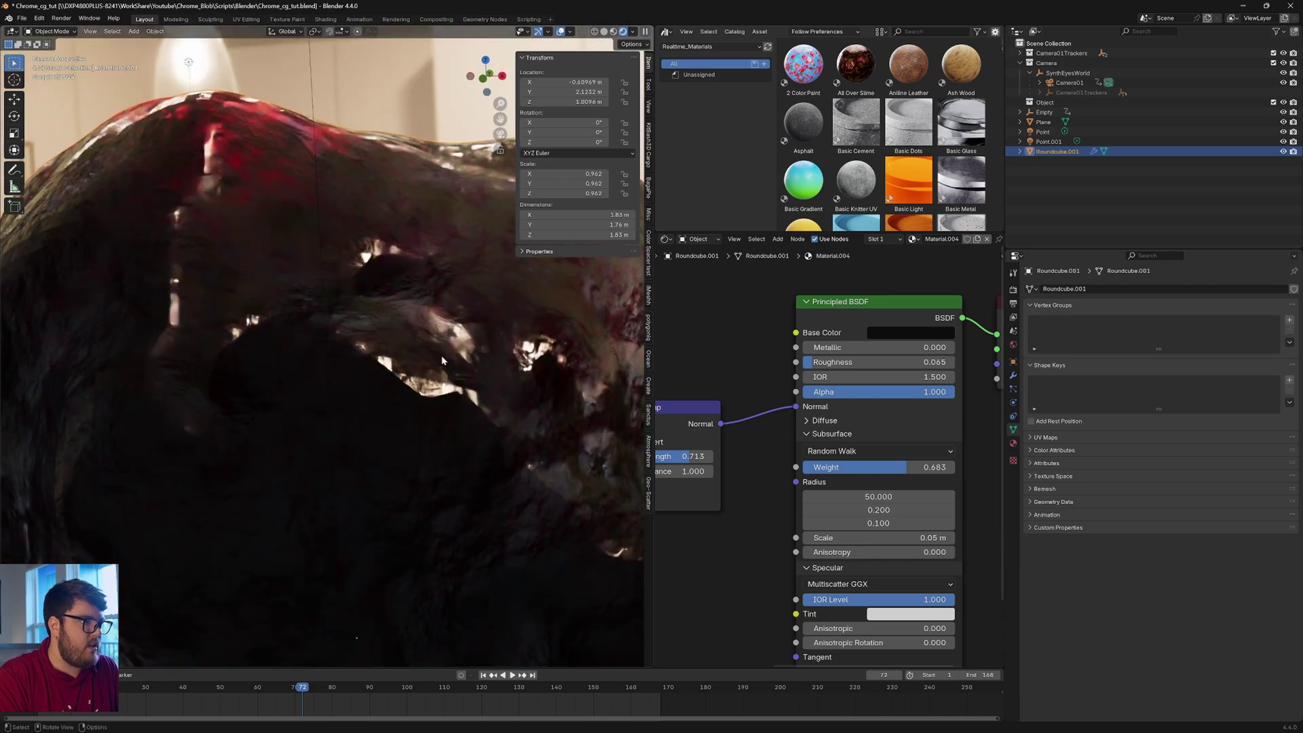
pyautogui.scroll(-4, 441, 355)
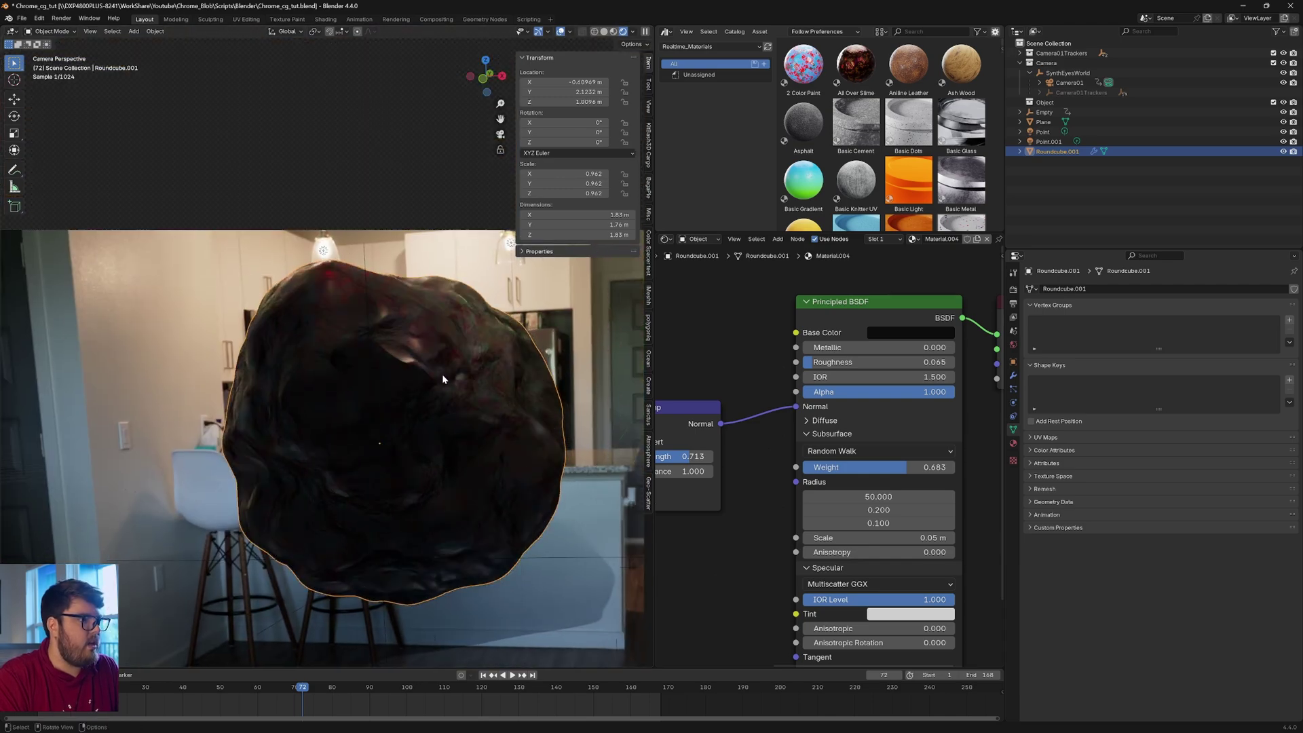
# - Switch the viewport to solid shading, render a still of frame 72, examine the blob, and return to the Layout workspace
pyautogui.press('z')
pyautogui.click(557, 384)
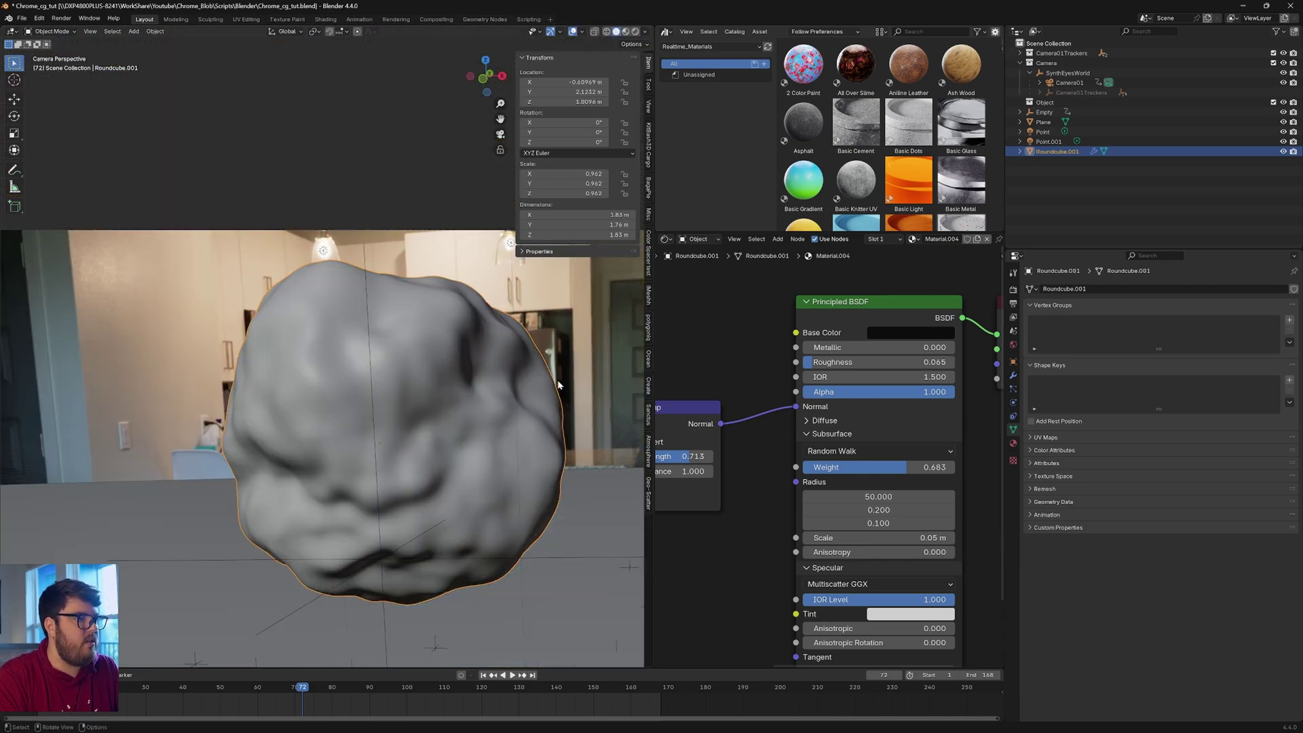
pyautogui.click(436, 19)
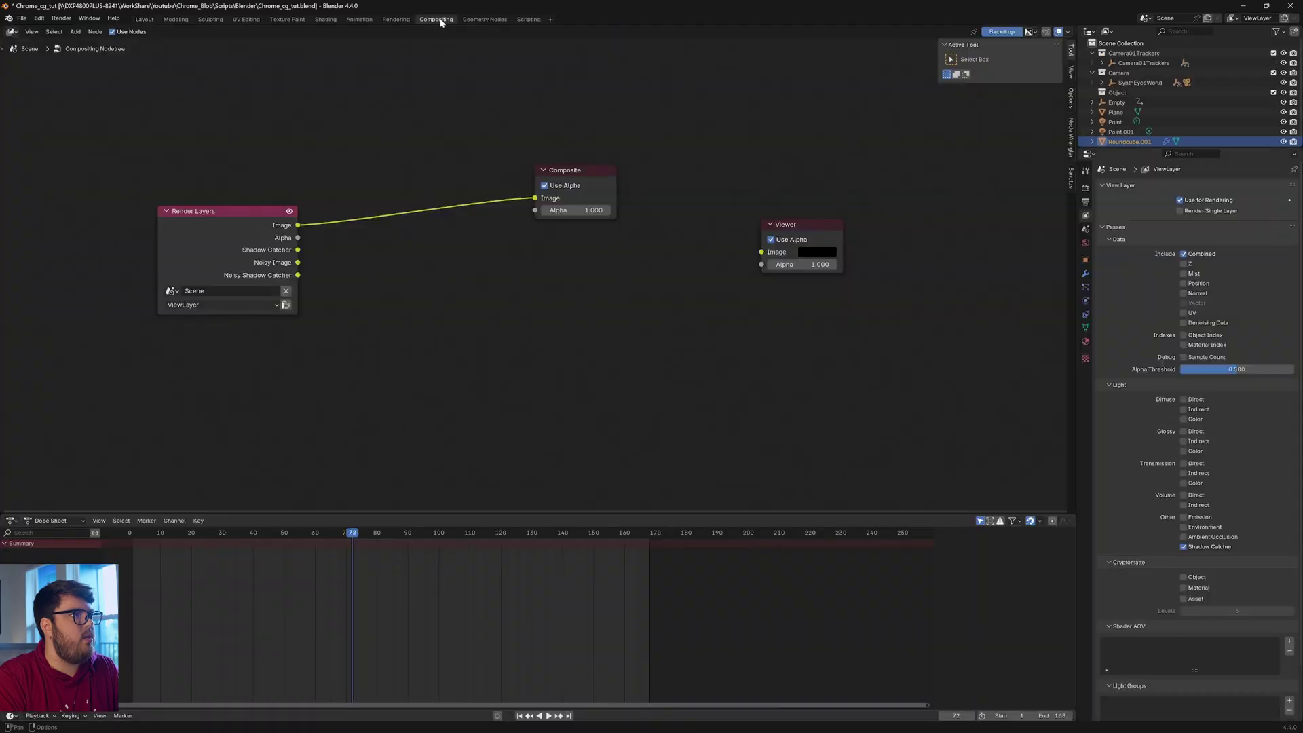
pyautogui.click(68, 19)
pyautogui.click(71, 32)
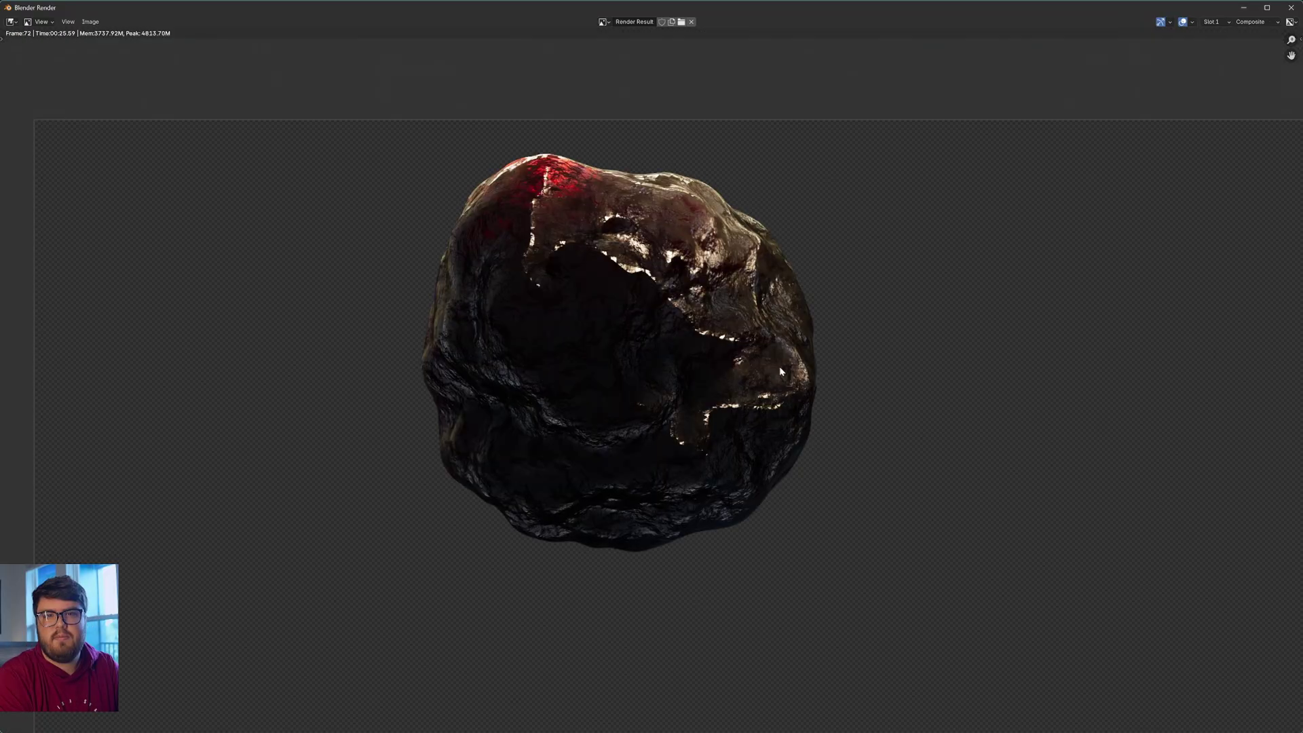
pyautogui.scroll(1, 652, 434)
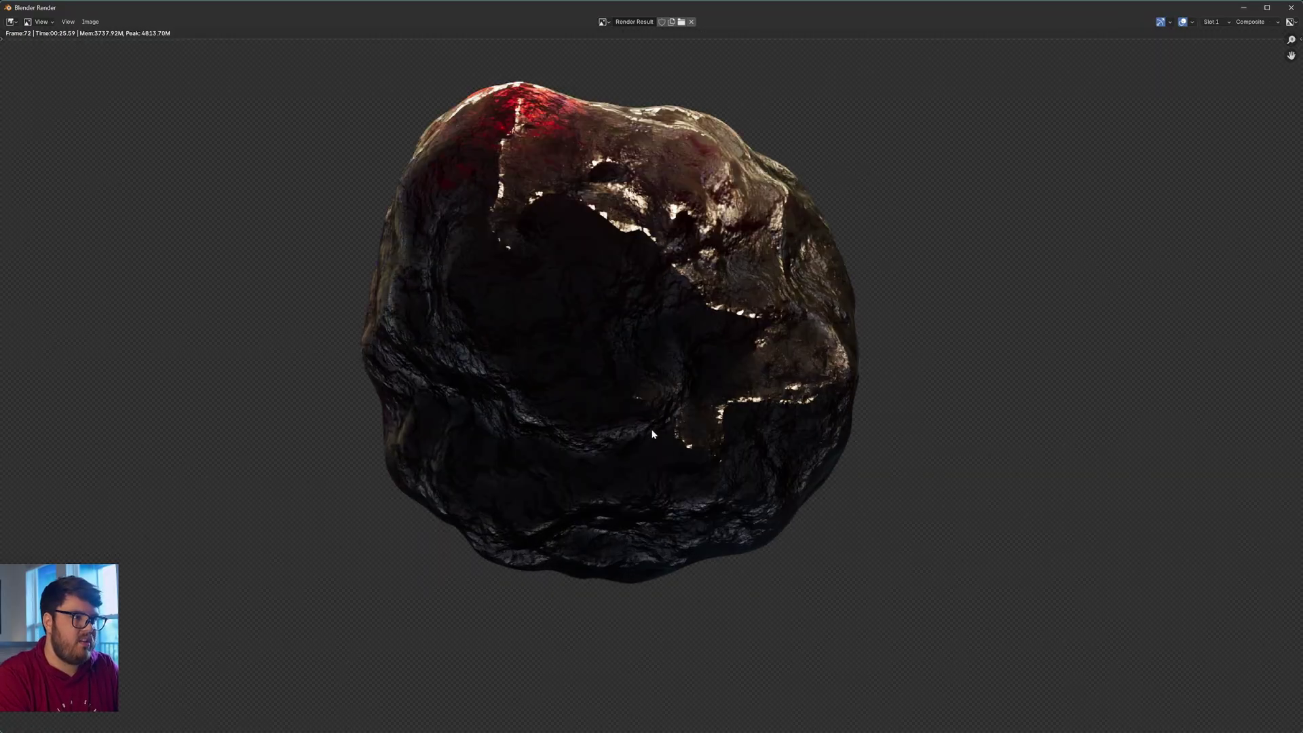
pyautogui.moveTo(663, 373); pyautogui.dragTo(643, 391, button='middle')
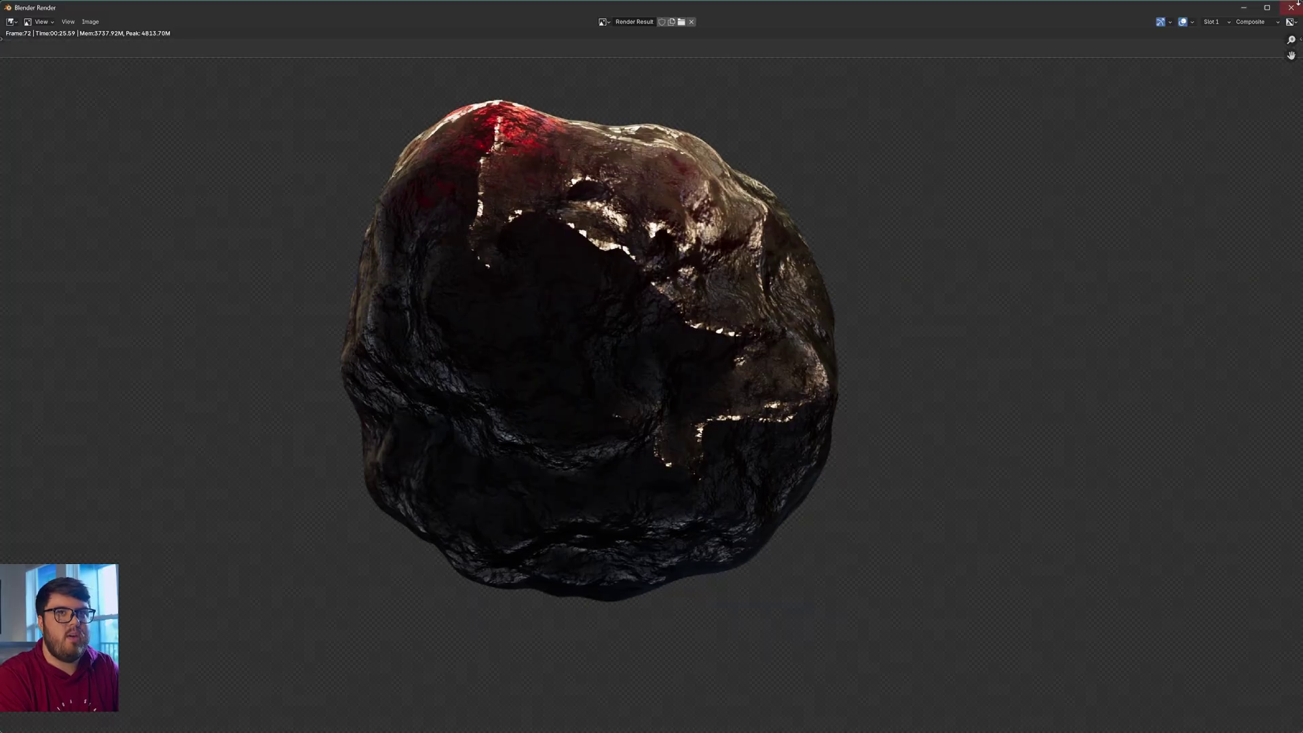
pyautogui.click(1293, 6)
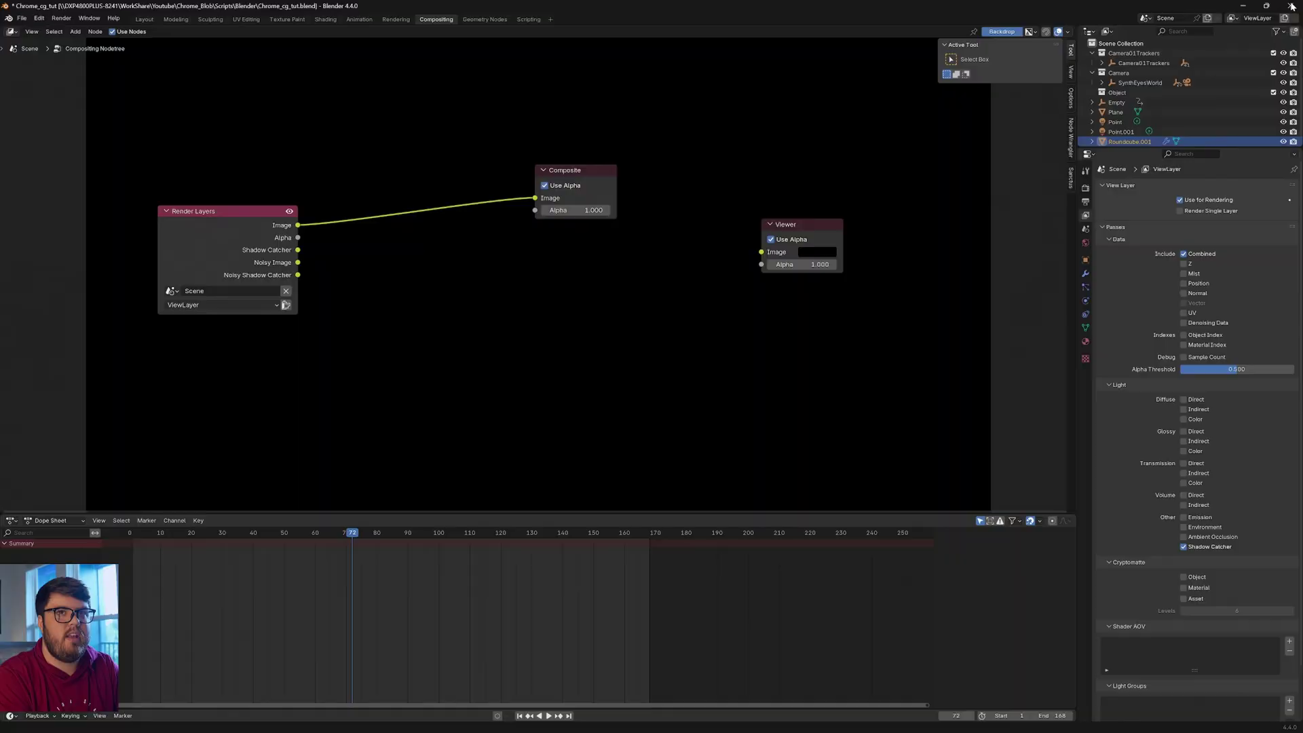
pyautogui.click(154, 19)
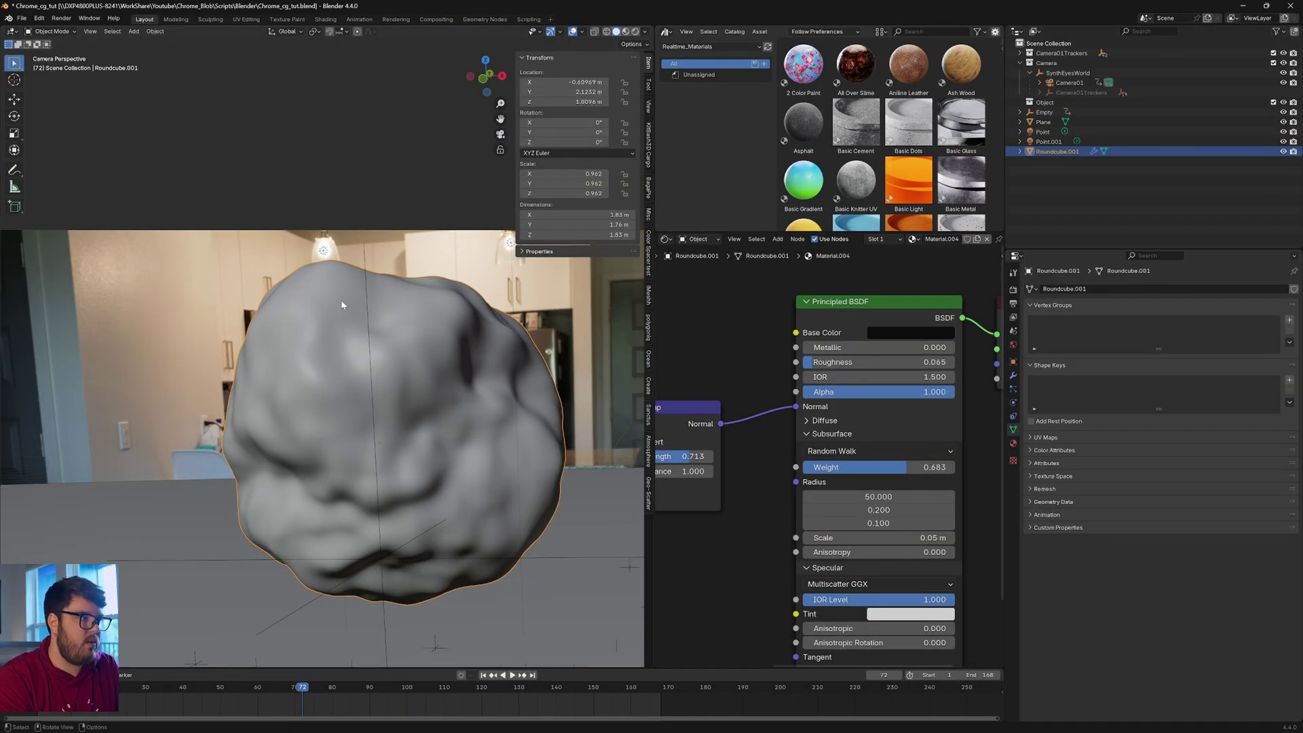
# - Restore rendered shading in the viewport and keyframe the Noise Texture's W at 0 on frame 1
pyautogui.keyDown('shift'); pyautogui.moveTo(429, 426); pyautogui.dragTo(408, 404, button='middle'); pyautogui.keyUp('shift')
pyautogui.press('z')
pyautogui.click(427, 362)
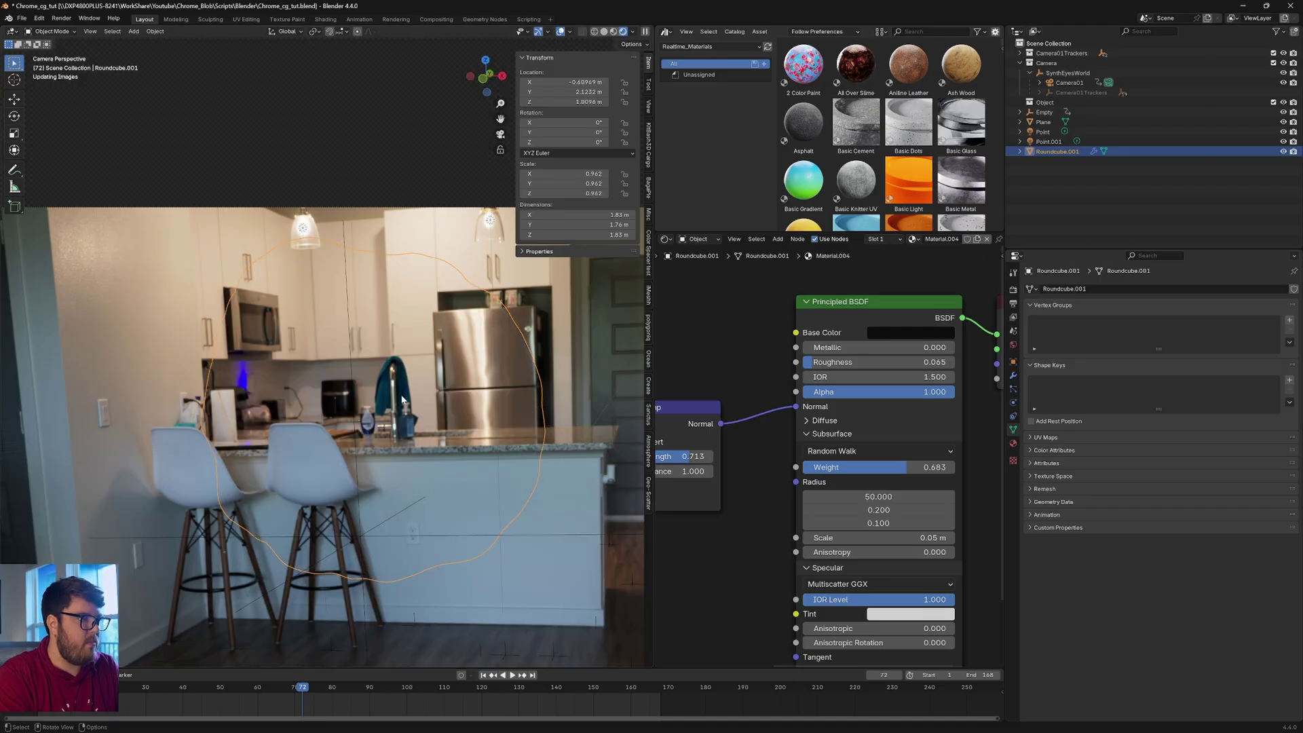
pyautogui.scroll(1, 401, 400)
pyautogui.keyDown('shift'); pyautogui.moveTo(409, 449); pyautogui.dragTo(413, 411, button='middle'); pyautogui.keyUp('shift')
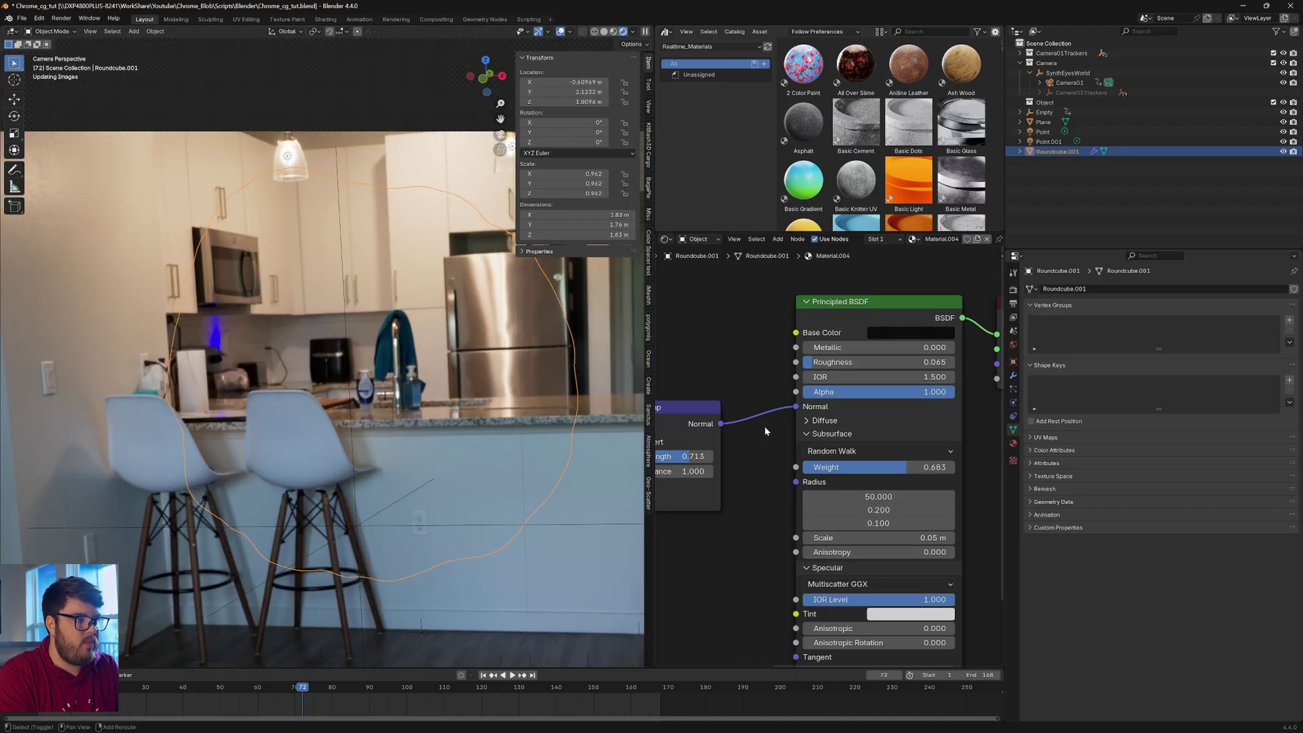
pyautogui.moveTo(765, 431); pyautogui.dragTo(894, 352, button='middle')
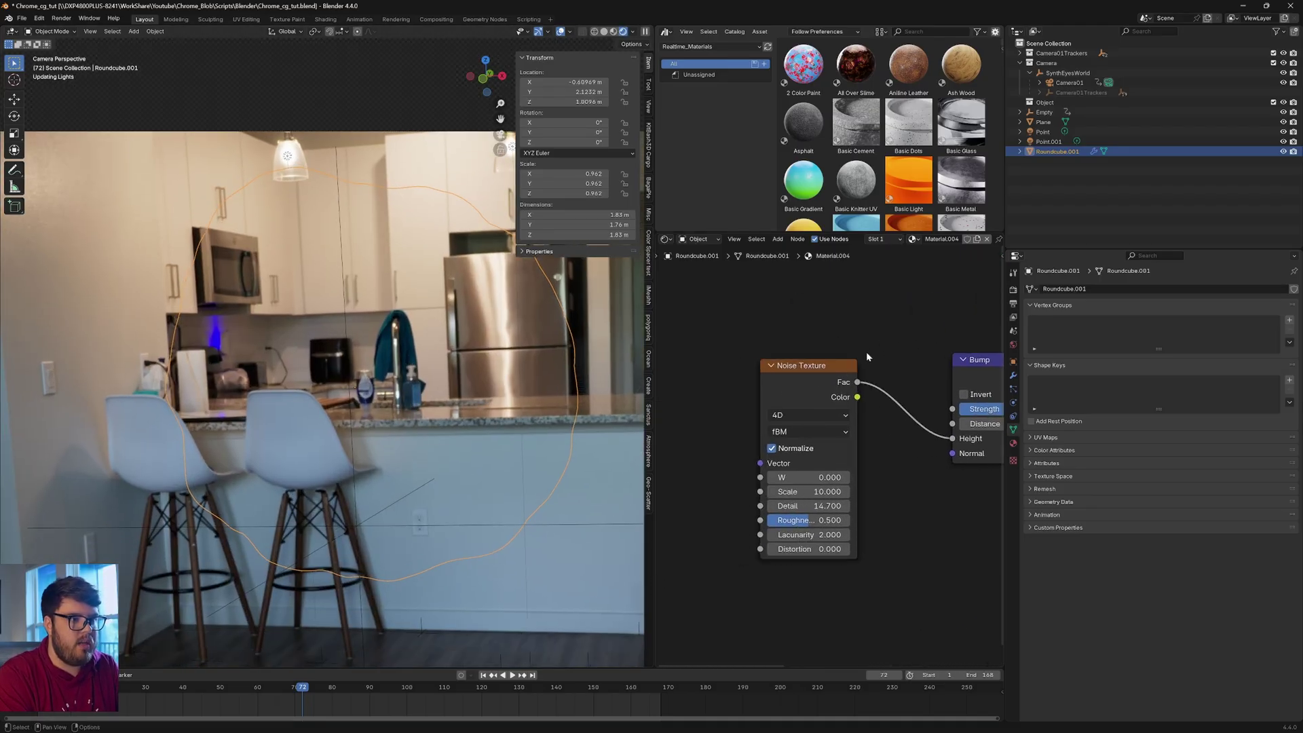
pyautogui.moveTo(812, 420); pyautogui.dragTo(811, 474)
pyautogui.moveTo(811, 473); pyautogui.dragTo(825, 441, button='middle')
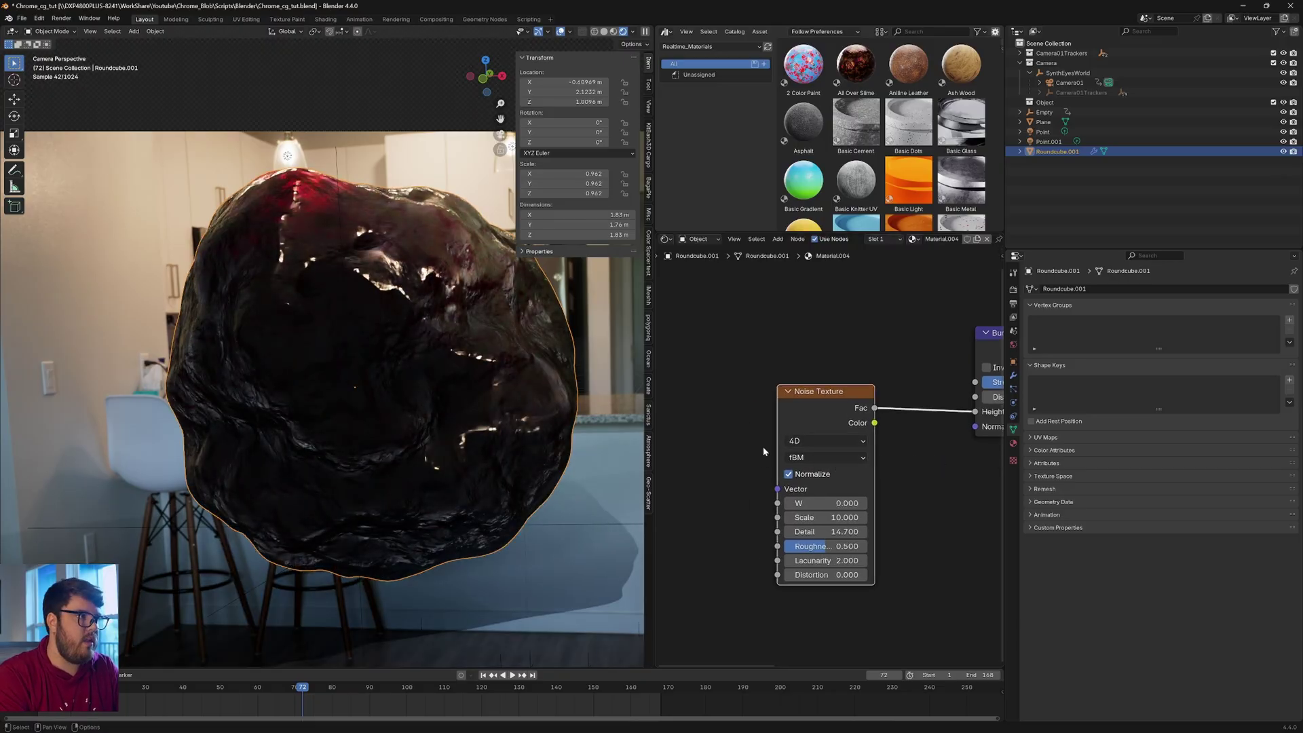
pyautogui.hotkey('shift', 'Left')
pyautogui.press('space')
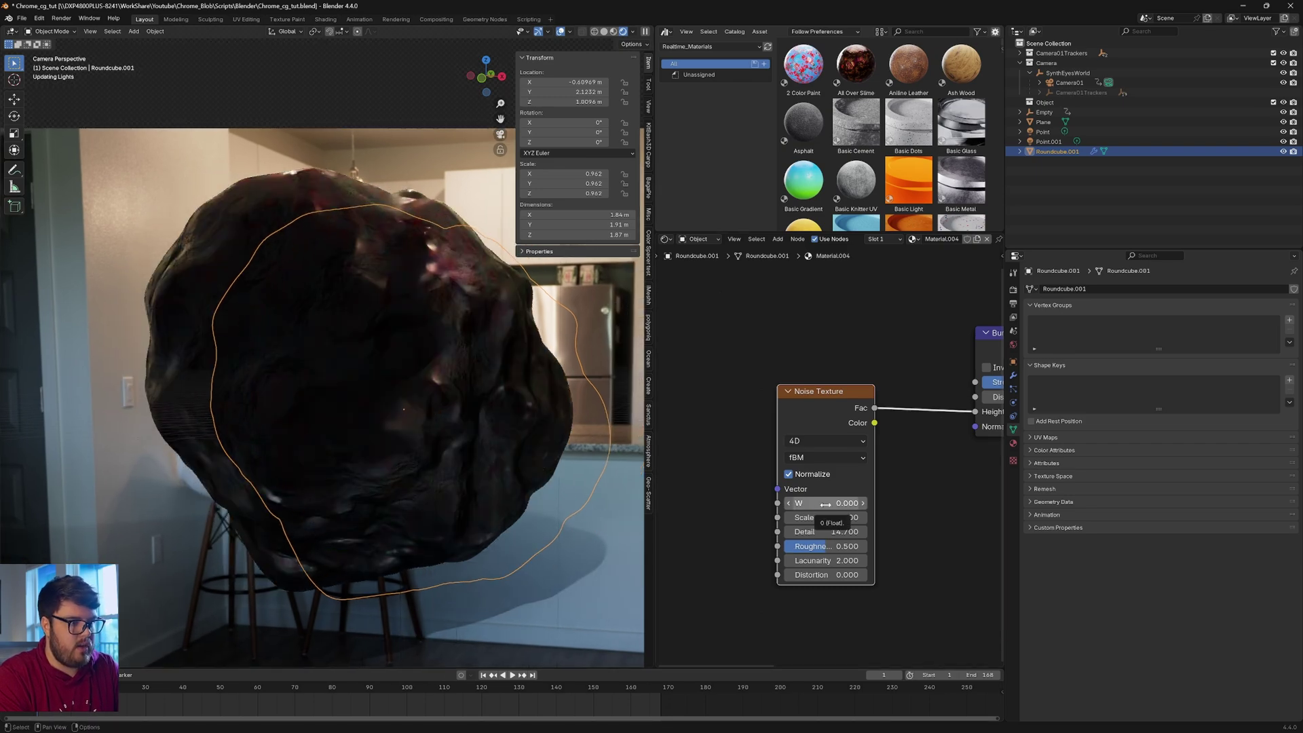
pyautogui.press('i')
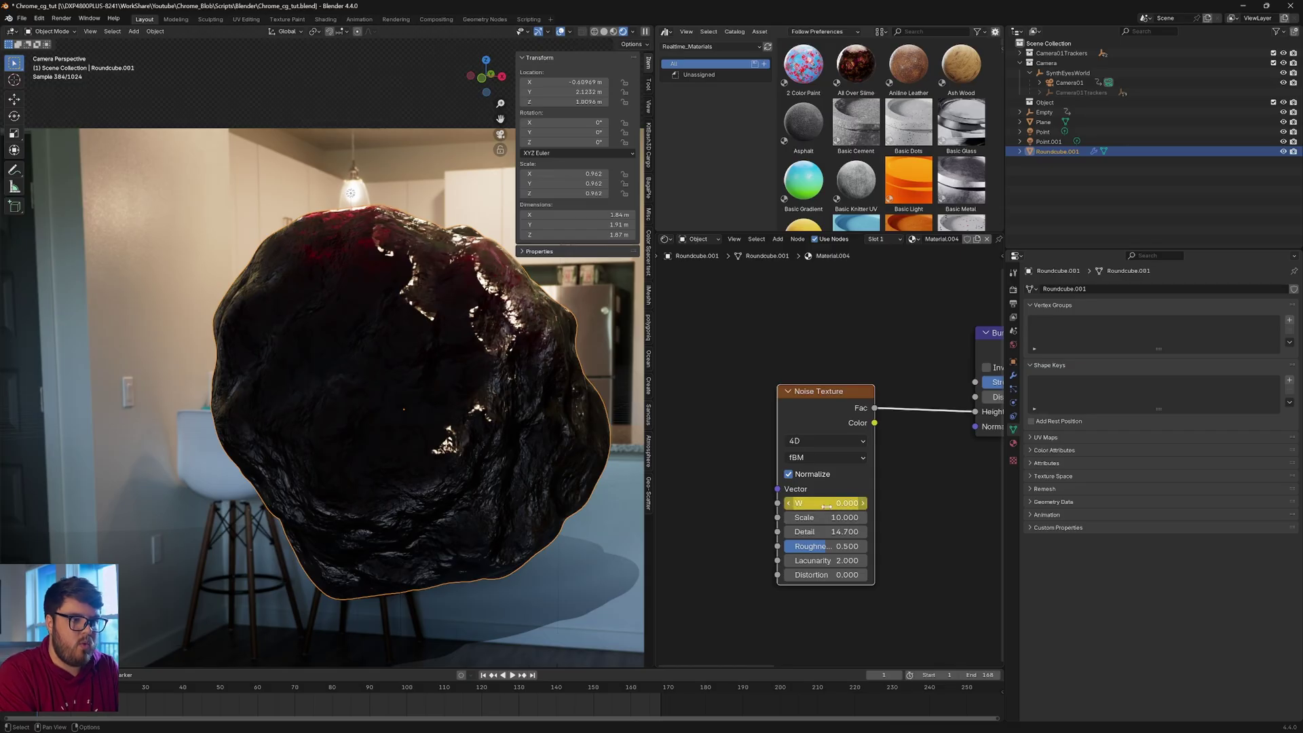
# - Set the Noise Texture's W to 0.5 on frame 168 and keyframe it
pyautogui.click(659, 688)
pyautogui.click(817, 503)
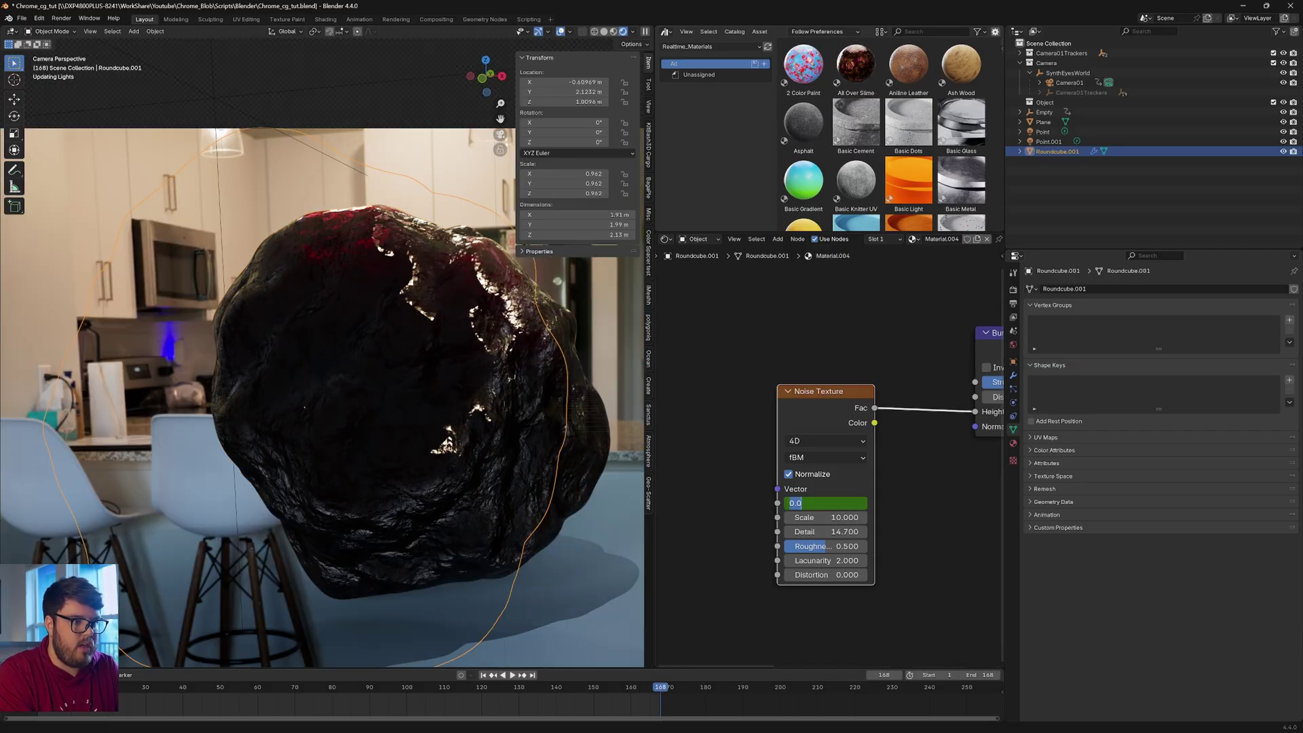
pyautogui.write('.')
pyautogui.write('0.5')
pyautogui.press('Return')
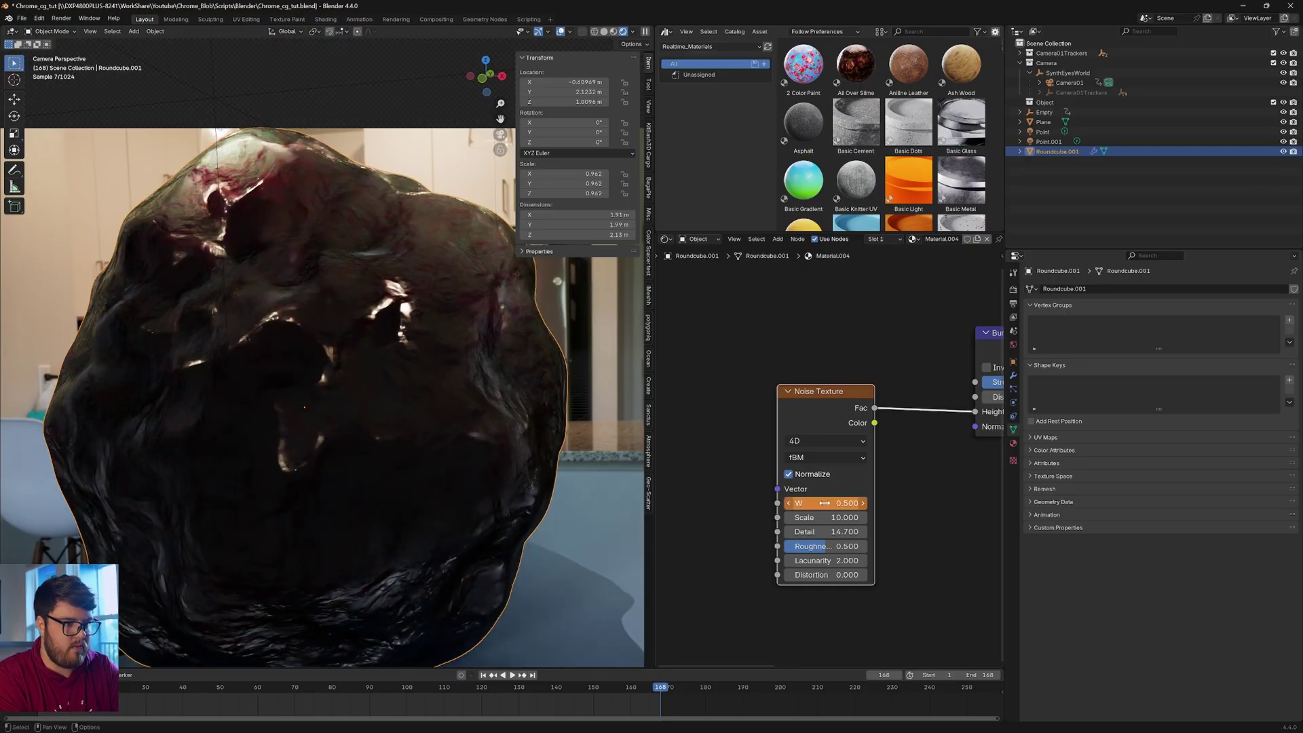
pyautogui.press('i')
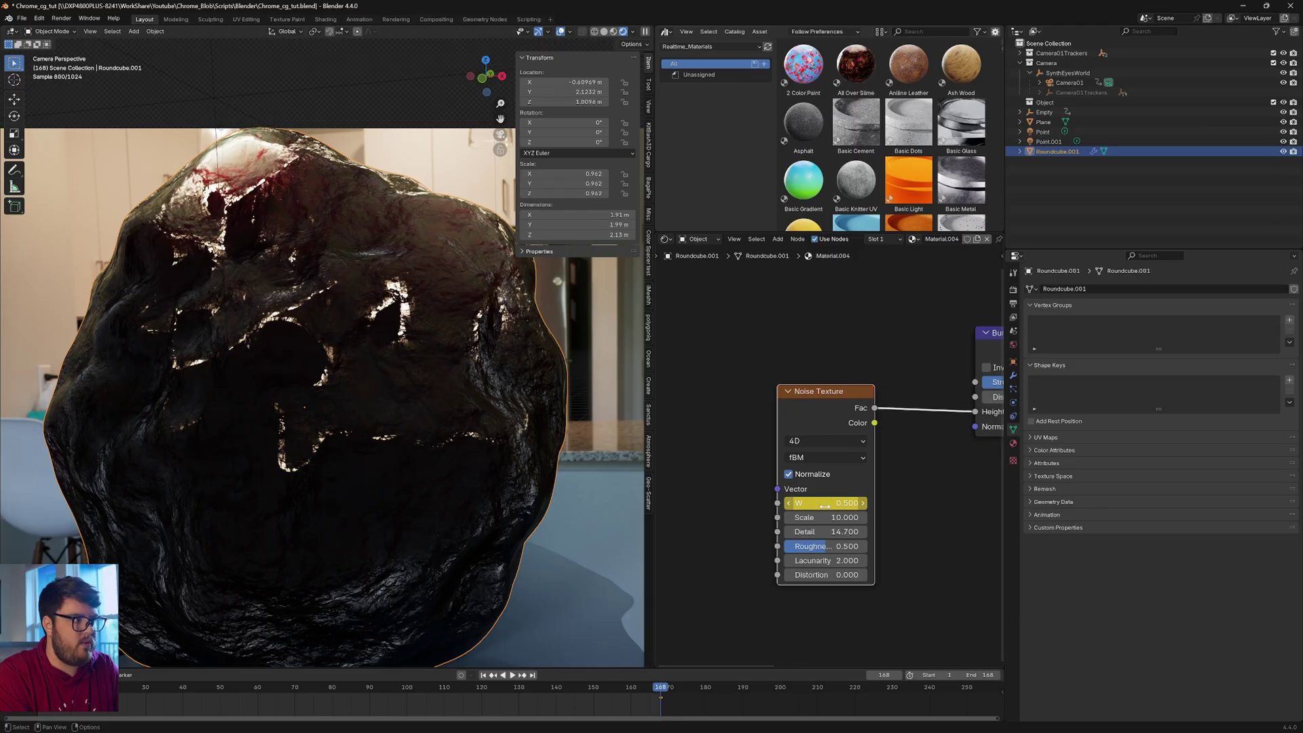
pyautogui.scroll(-1, 347, 359)
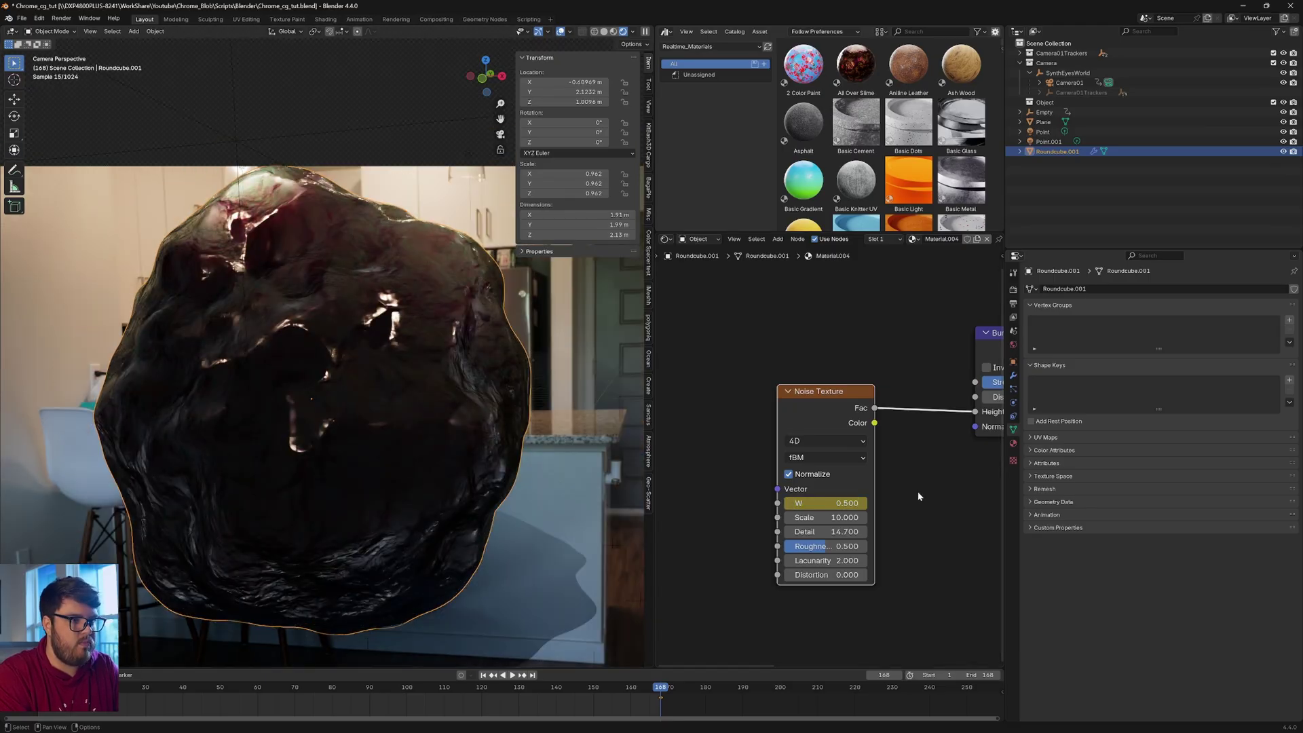
# - Lower the Principled BSDF's specular IOR Level to 0.302
pyautogui.moveTo(919, 494); pyautogui.dragTo(963, 494, button='middle')
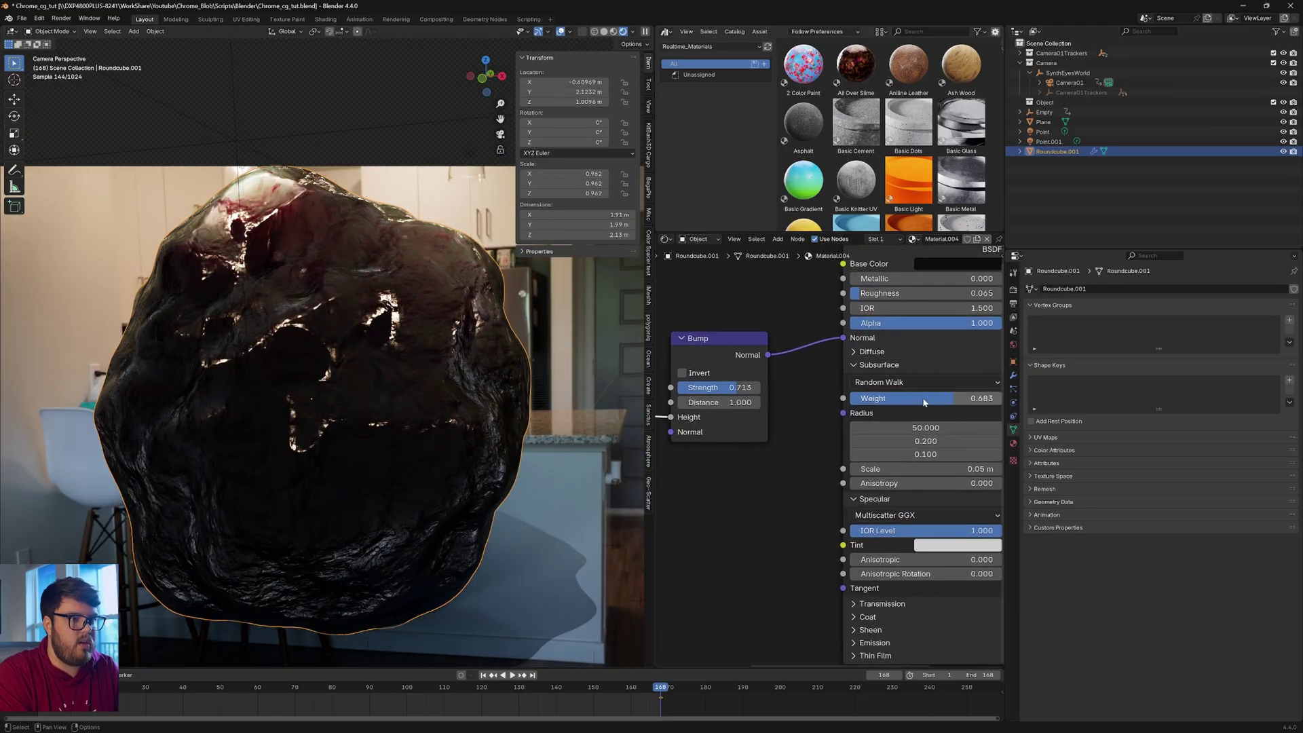
pyautogui.moveTo(935, 440); pyautogui.dragTo(857, 455, button='middle')
pyautogui.moveTo(856, 544); pyautogui.dragTo(768, 544)
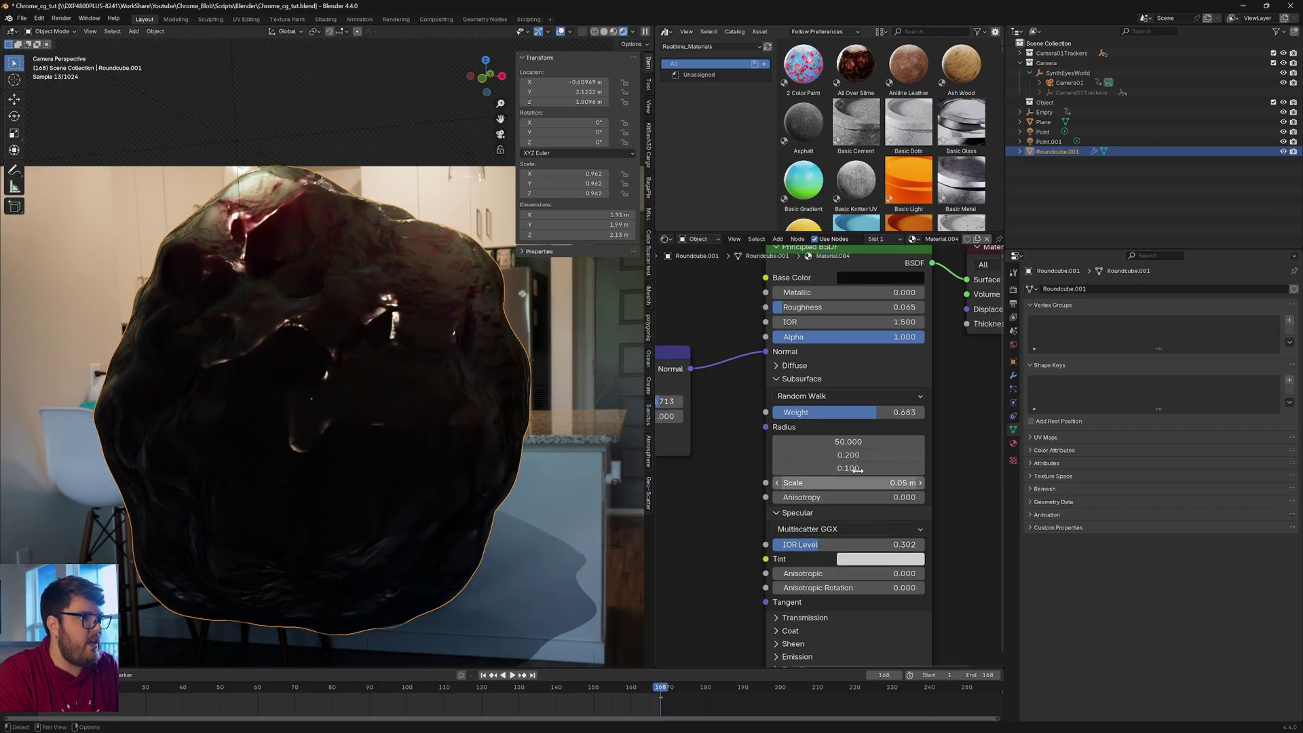
# - Raise the blob's Subdivision modifier to 4 levels for viewport and render, and inspect the smoother surface
pyautogui.click(1012, 389)
pyautogui.click(1011, 376)
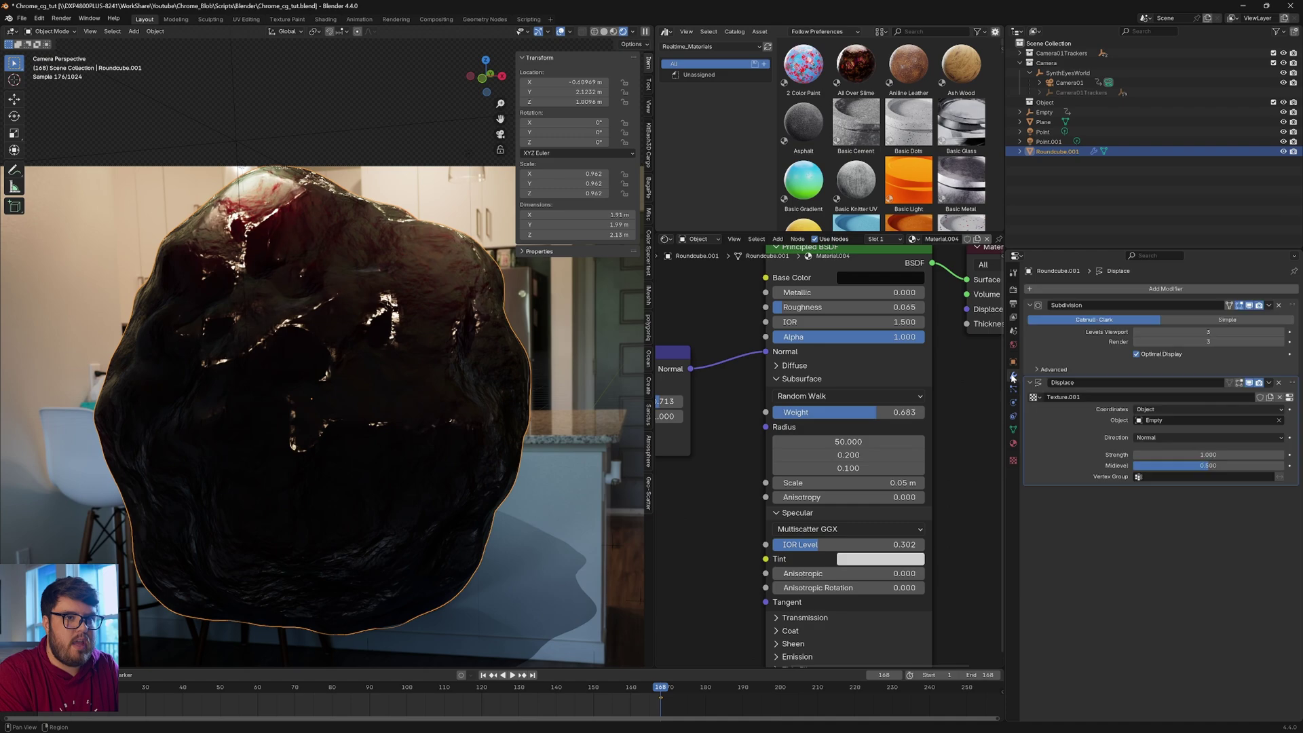
pyautogui.click(1281, 331)
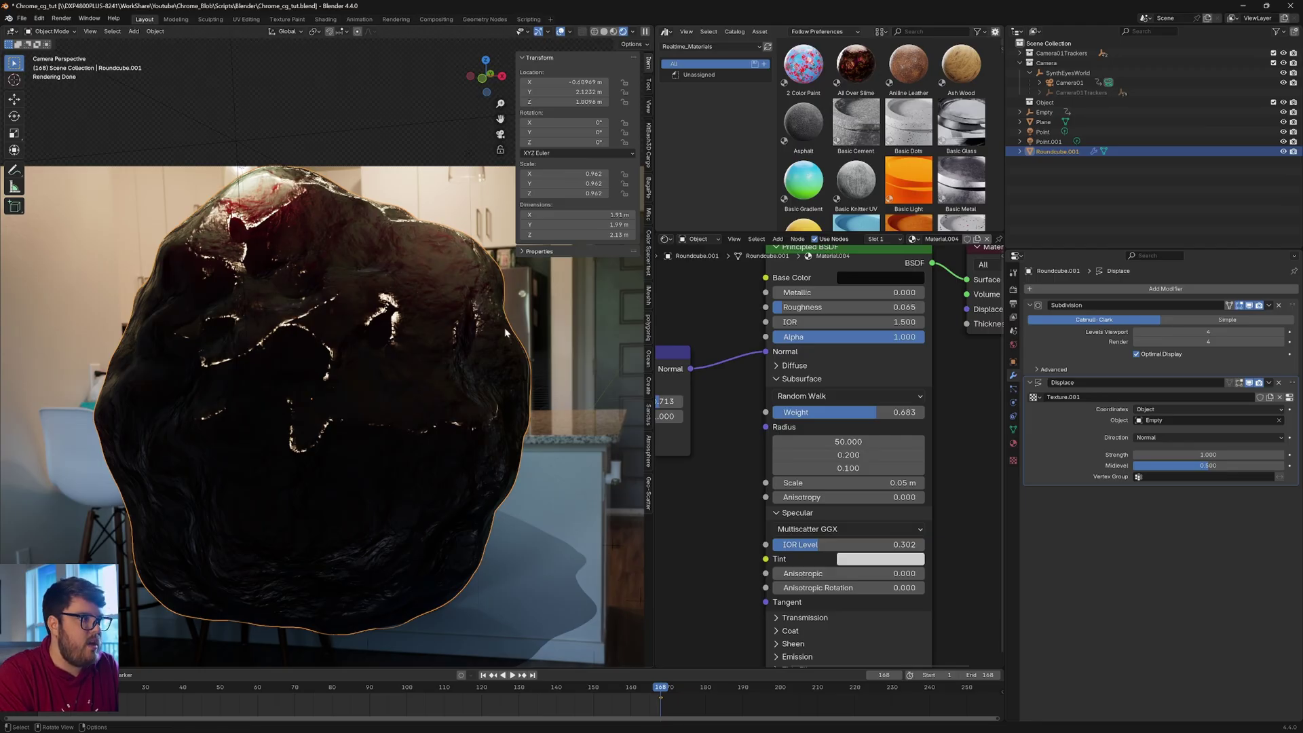
pyautogui.scroll(1, 323, 415)
pyautogui.scroll(-2, 323, 414)
pyautogui.scroll(1, 323, 414)
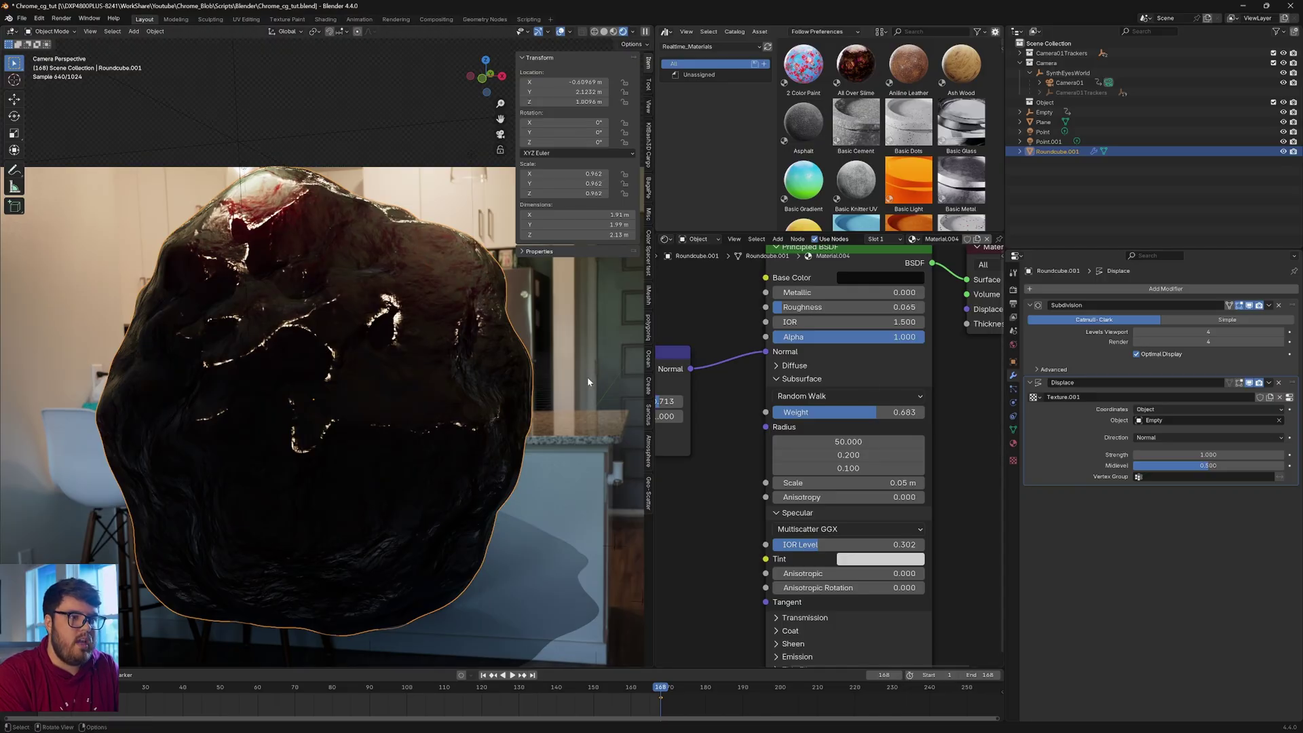
pyautogui.scroll(-3, 373, 366)
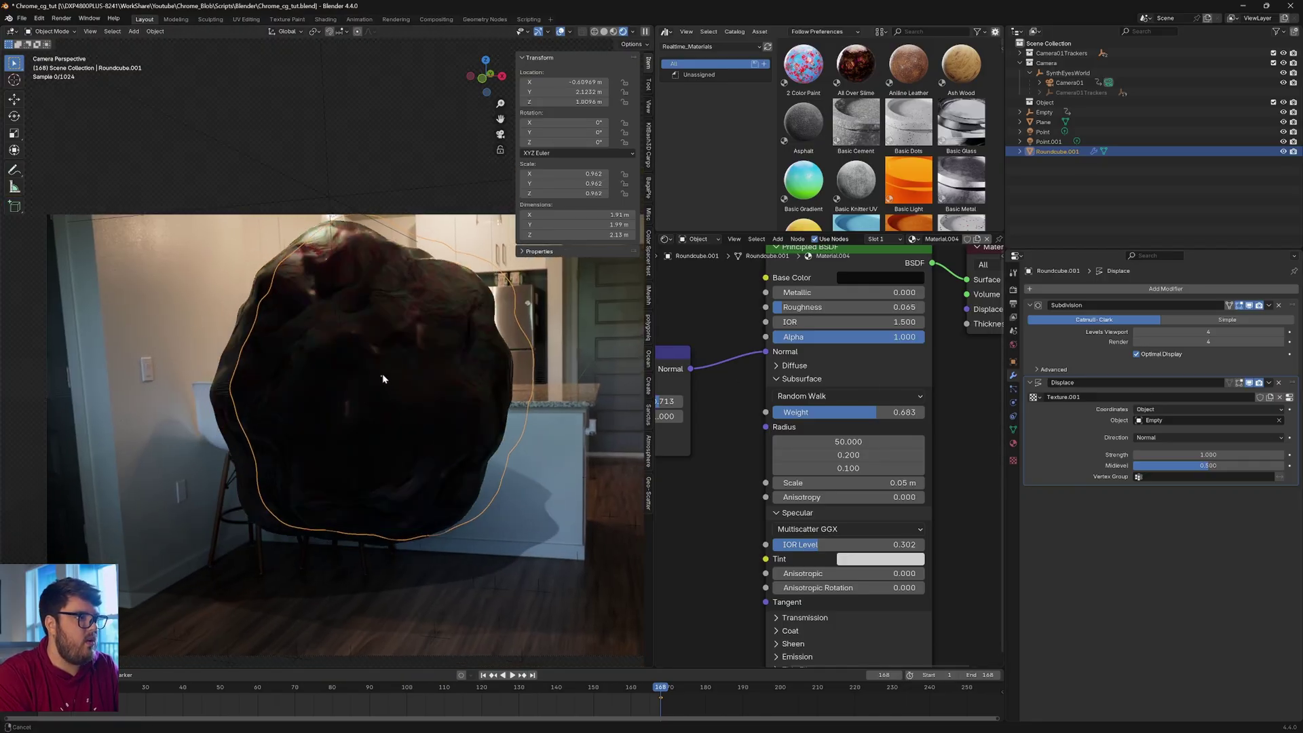
# - Switch the viewport to solid shading and open the render commands
pyautogui.press('z')
pyautogui.click(506, 371)
pyautogui.click(61, 18)
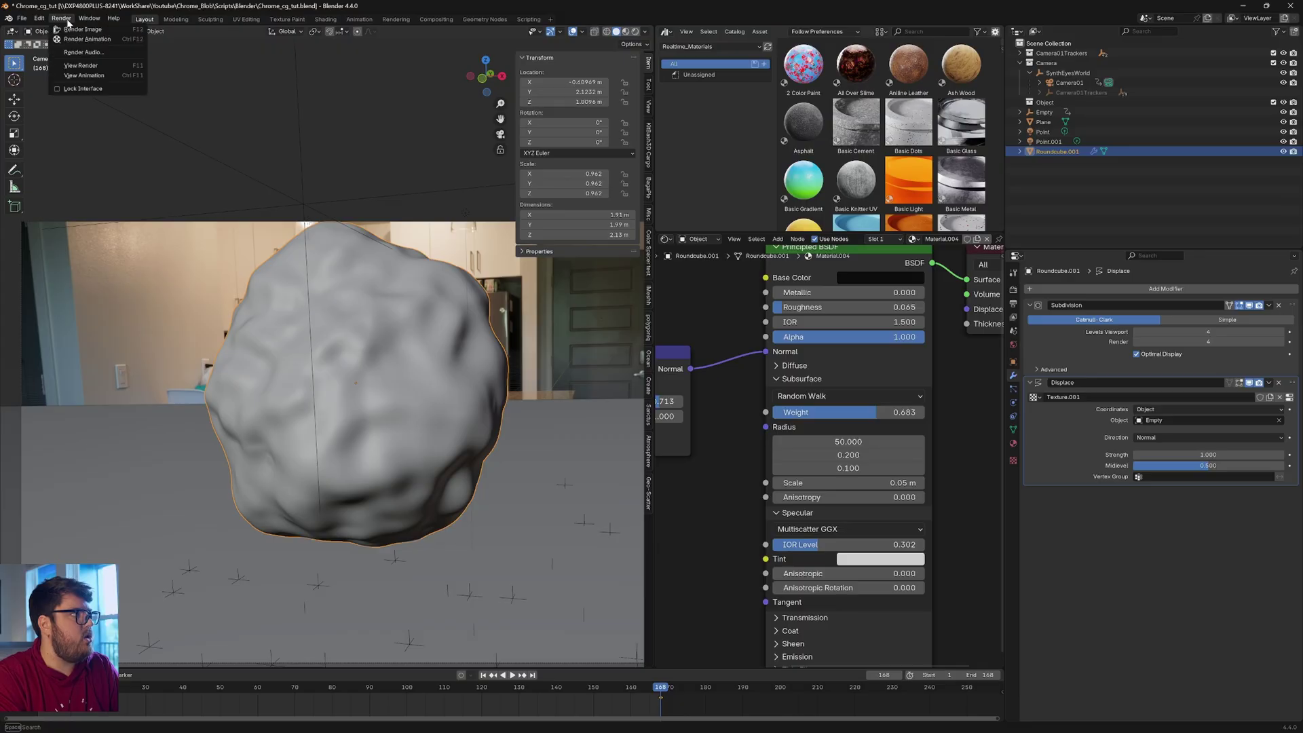